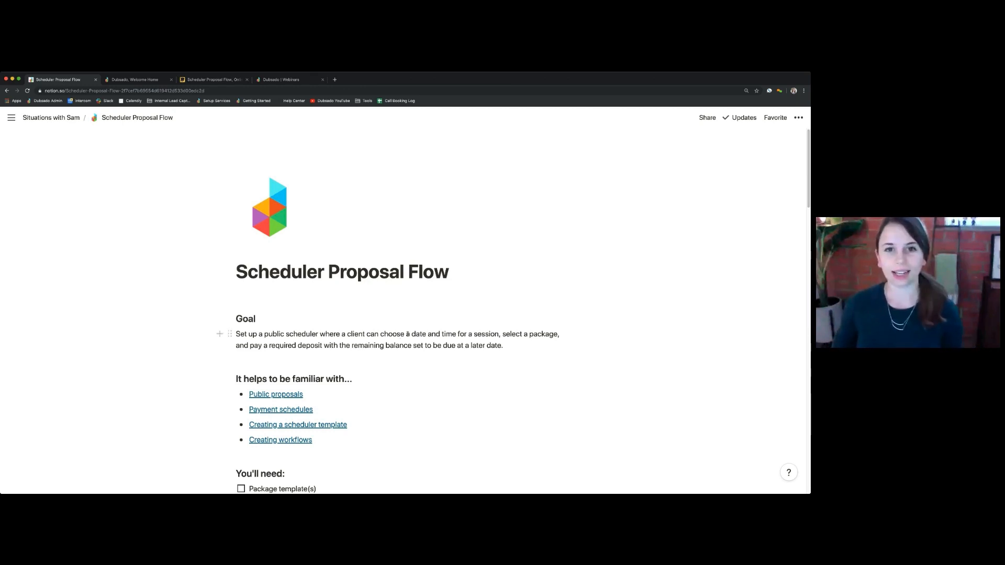
- Scroll the Scheduler Proposal Flow page to the You'll need checklist and the flat-rate deposit instructions
scroll(407, 334, "down", 5)
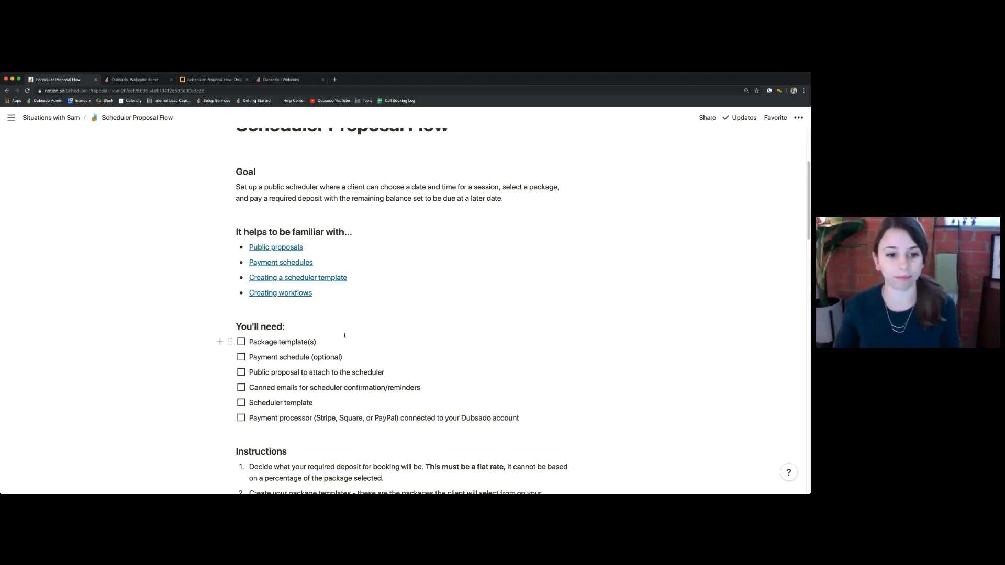
scroll(351, 344, "down", 4)
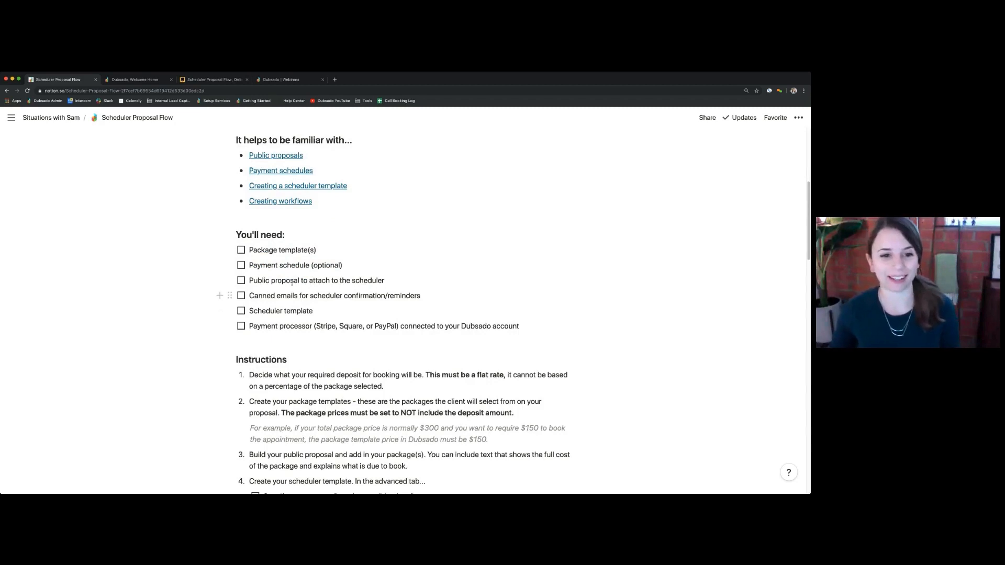
scroll(291, 287, "down", 1)
scroll(290, 287, "down", 1)
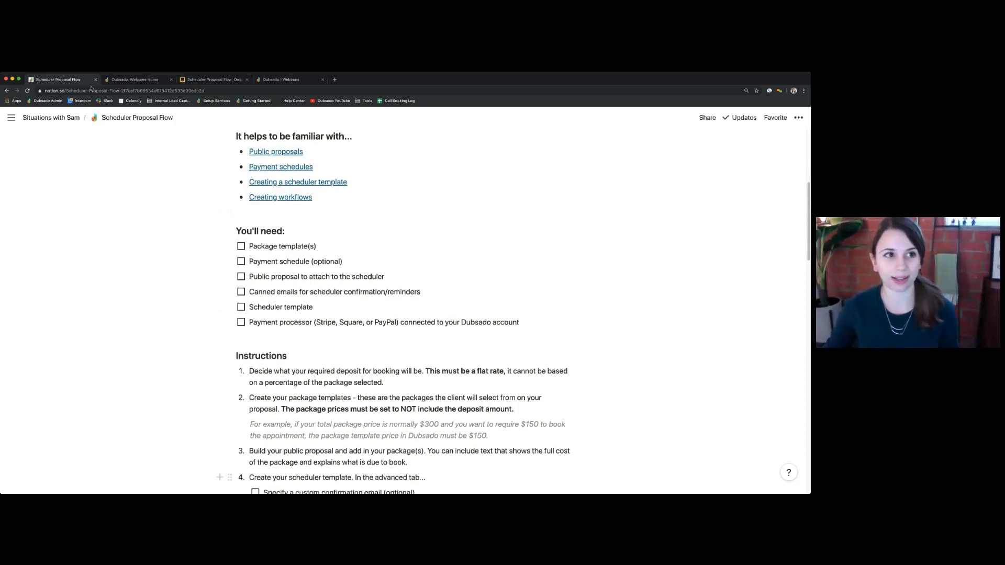
- In Dubsado, show the Collection A and Collection B package templates, zoomed in for readability
left_click(138, 80)
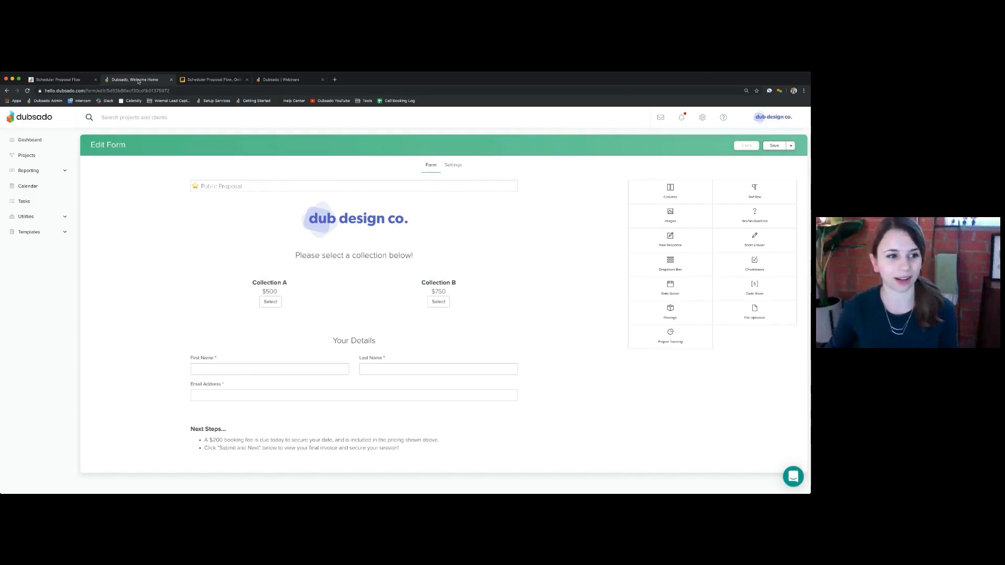
left_click(57, 232)
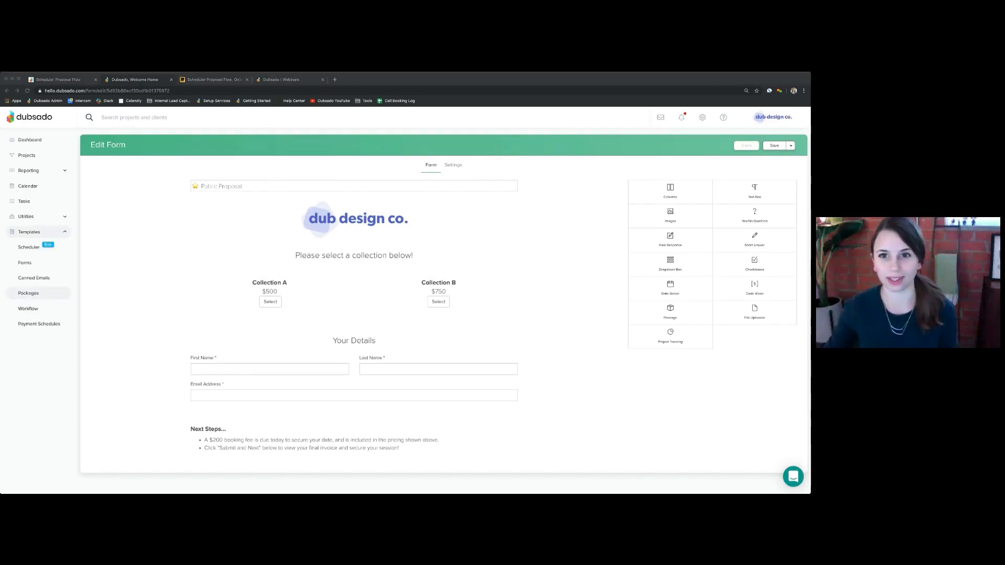
left_click(29, 293)
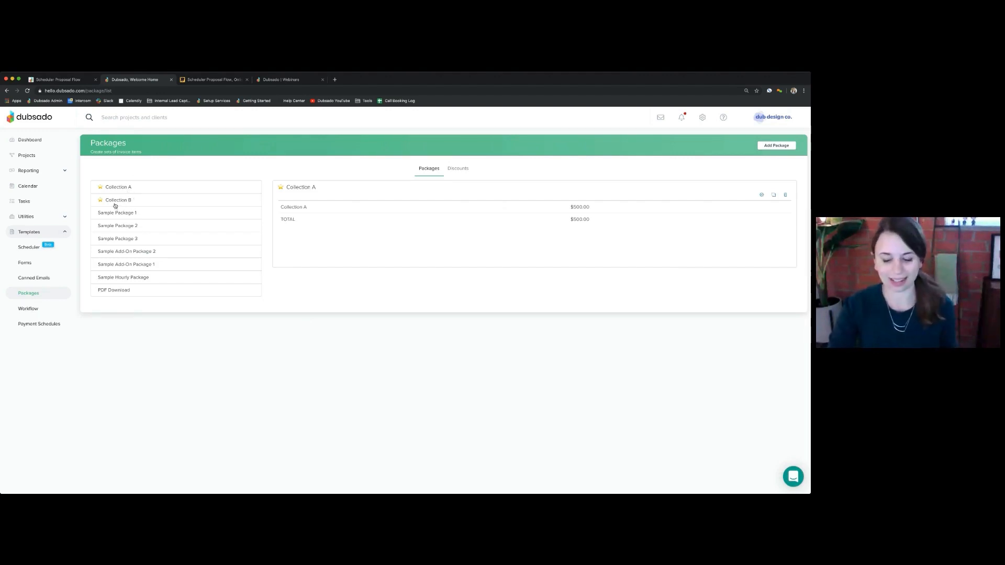
key("super+plus")
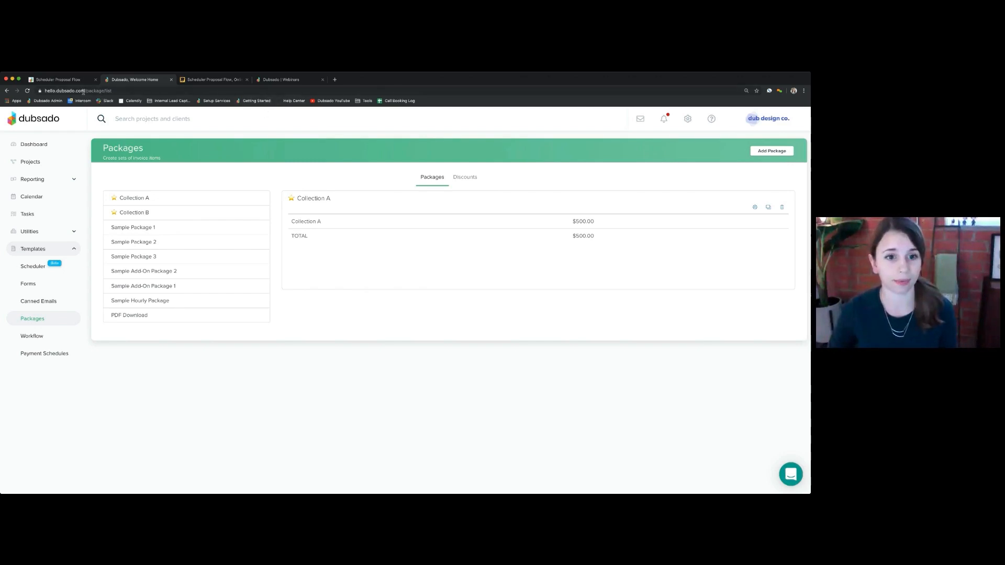
- Check the Notion checklist, then come back to Dubsado's Canned Emails templates list
left_click(56, 80)
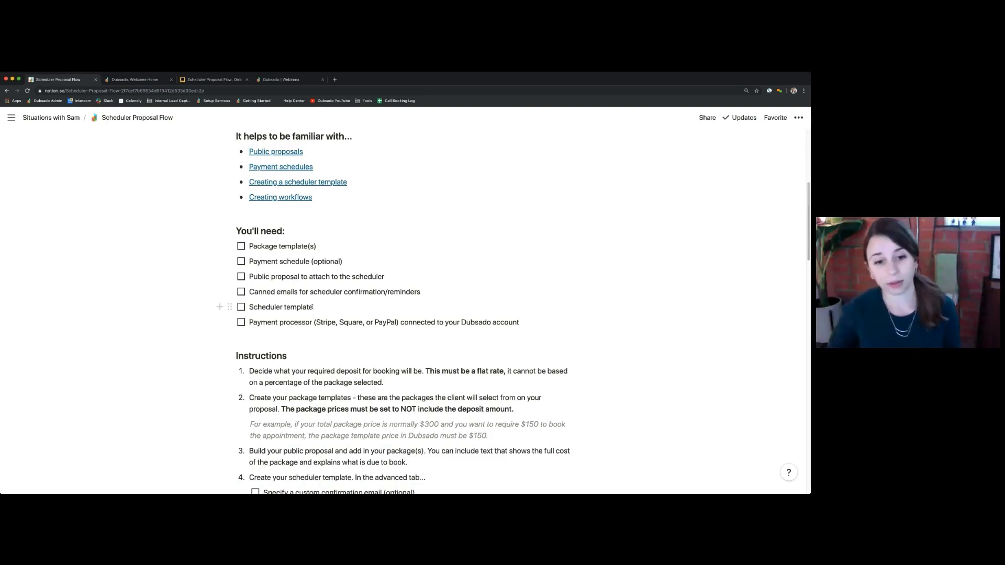
left_click(121, 81)
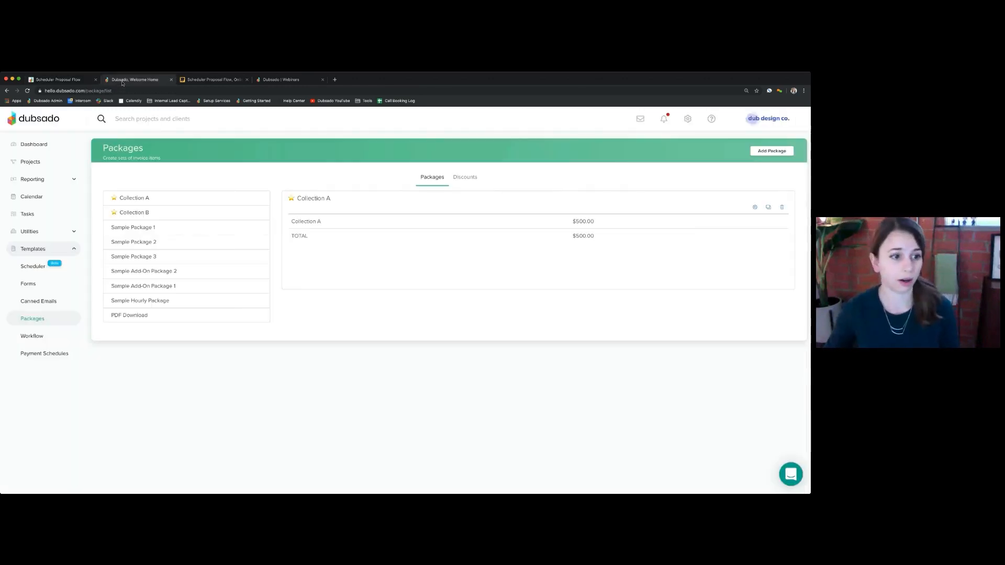
left_click(38, 301)
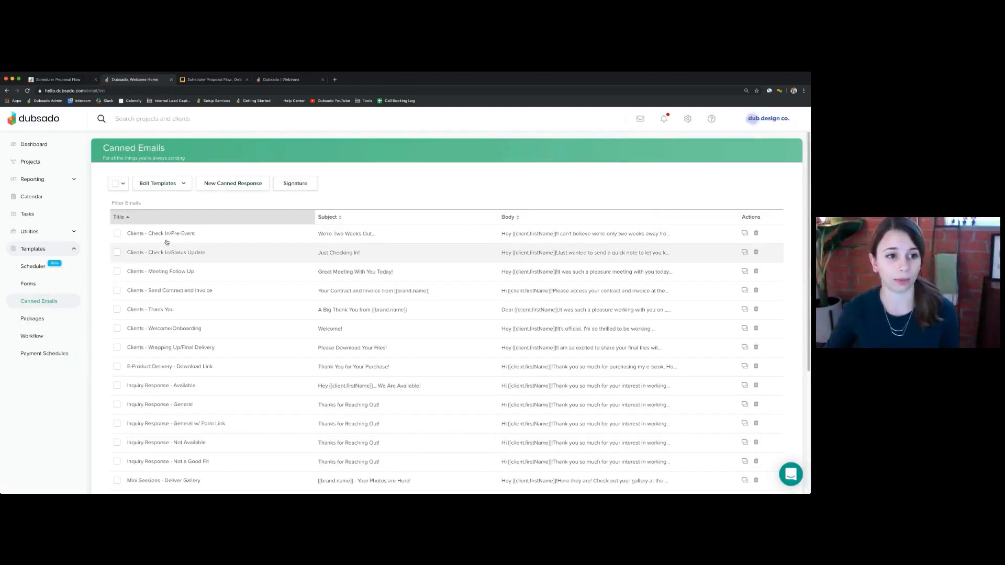
- Sort canned emails by Title descending so Scheduler Proposal Flow emails lead, then return to Notion
left_click(132, 220)
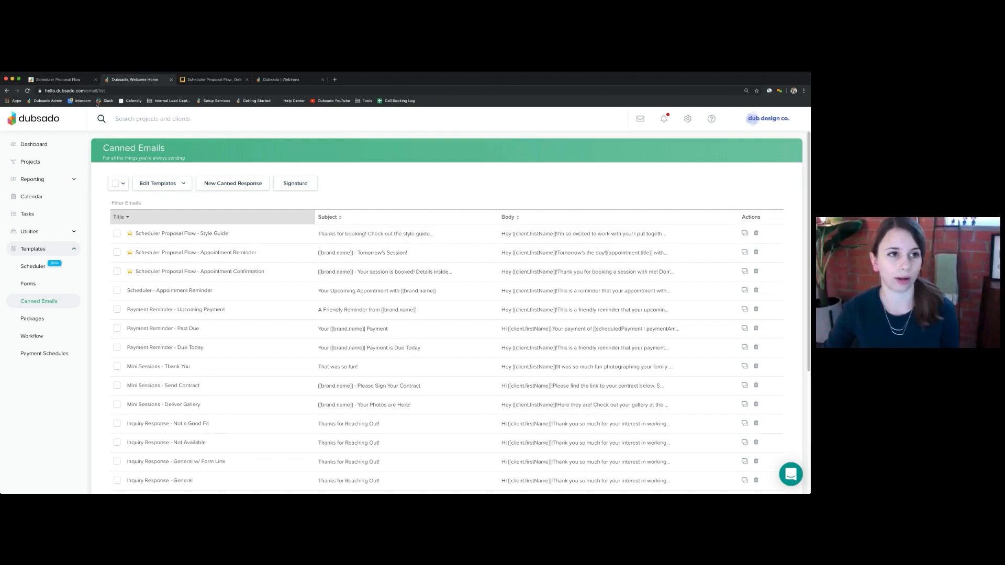
left_click(76, 81)
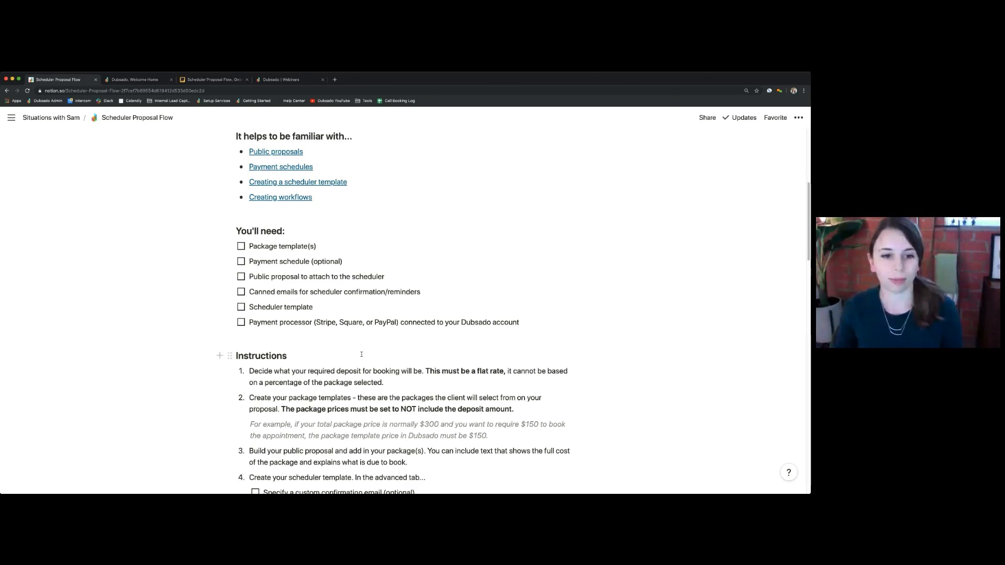
- Review step 4's scheduler template checklist, then view the Miro Scheduler Proposal Flow timeline diagram
scroll(361, 355, "down", 2)
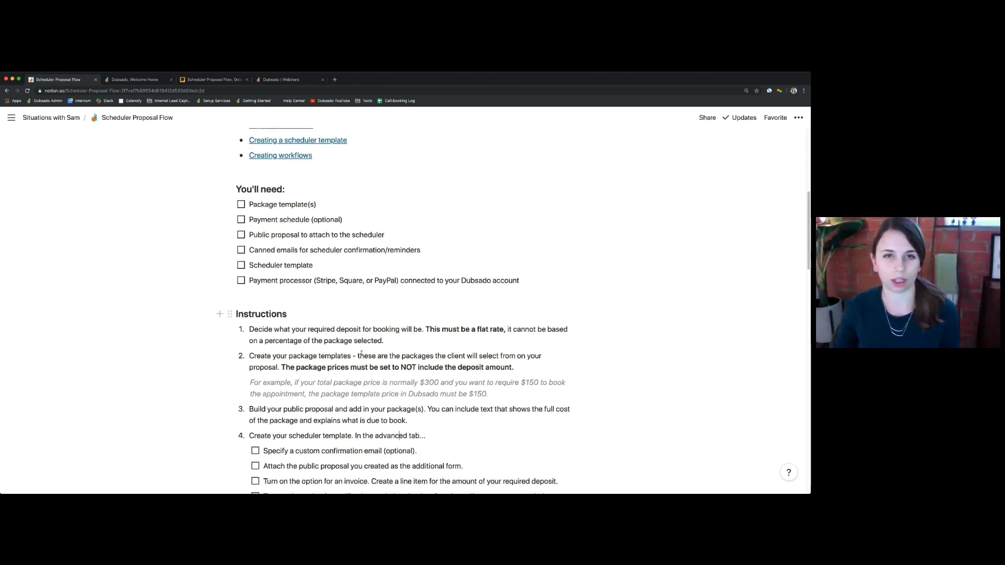
scroll(361, 354, "down", 1)
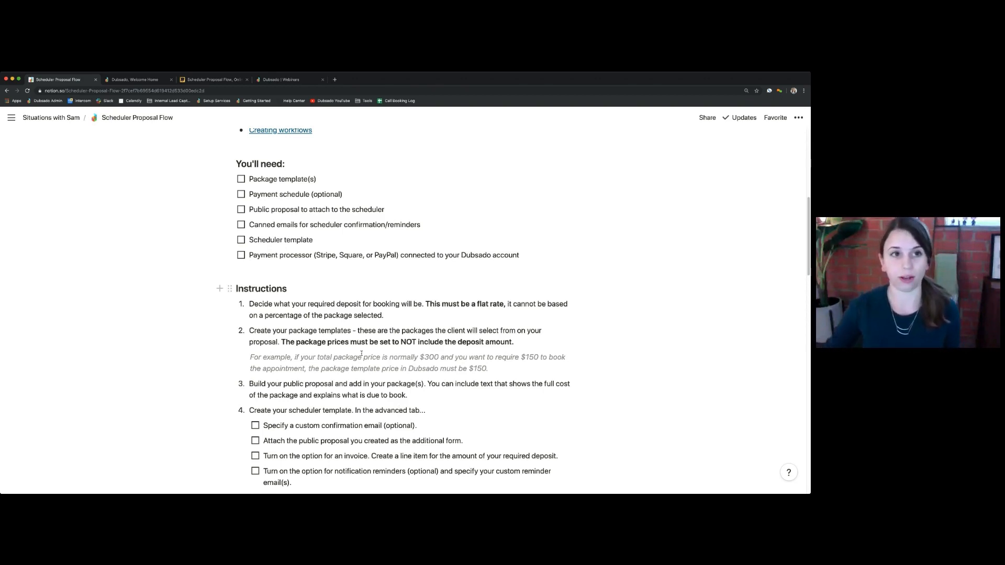
left_click(229, 79)
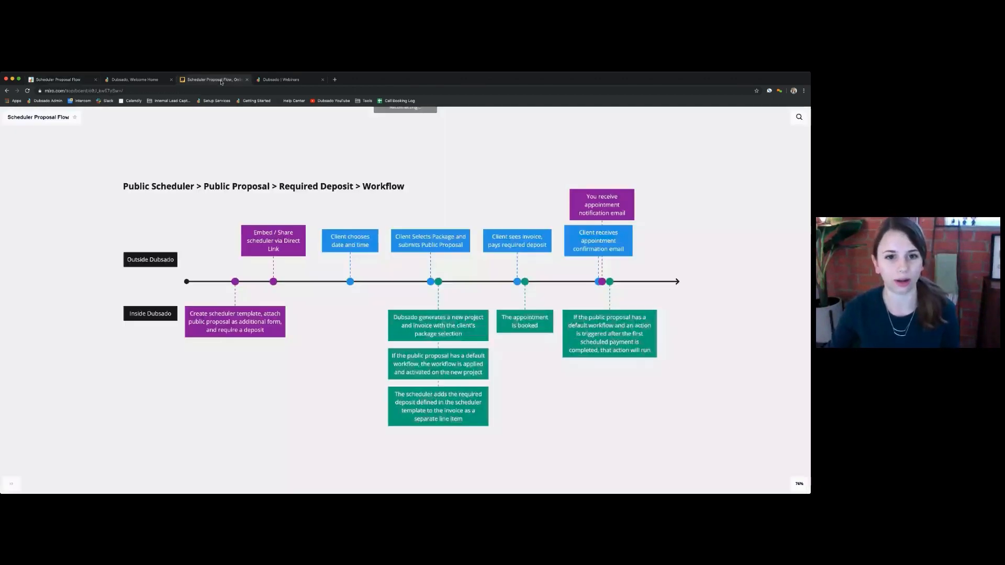
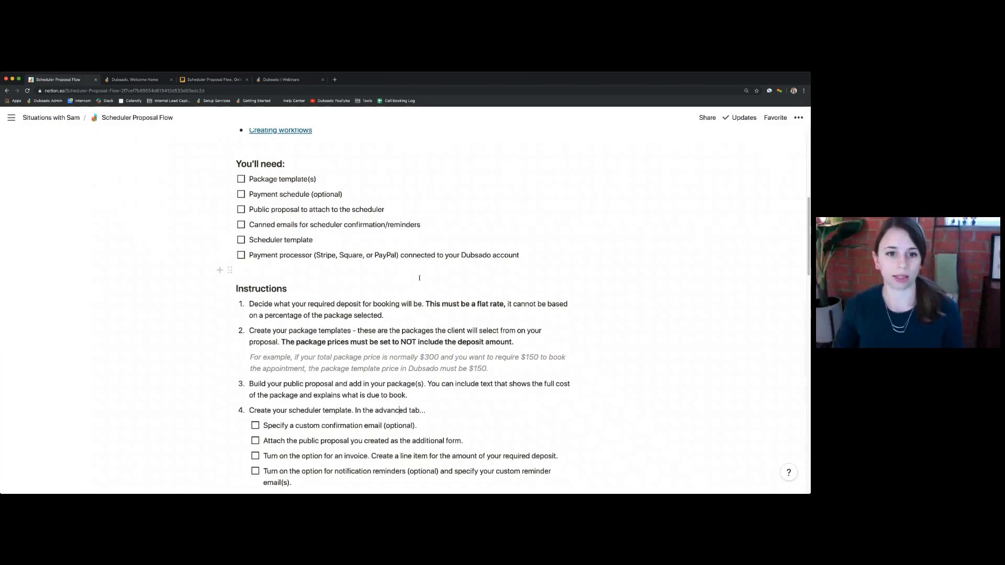
- Read through the Notion instructions, noting step 1's flat-rate deposit, then return to Dubsado
scroll(423, 280, "down", 3)
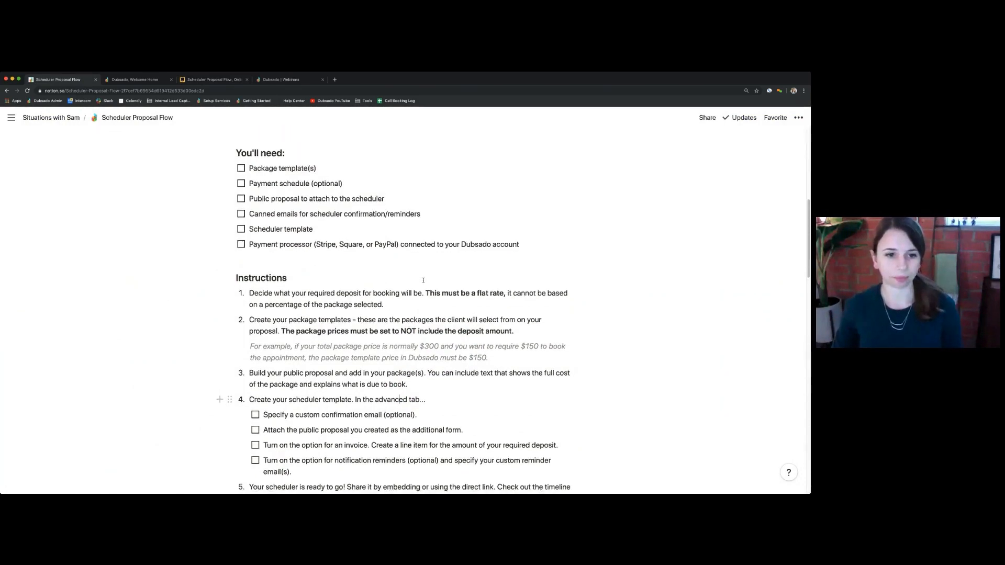
scroll(423, 280, "down", 2)
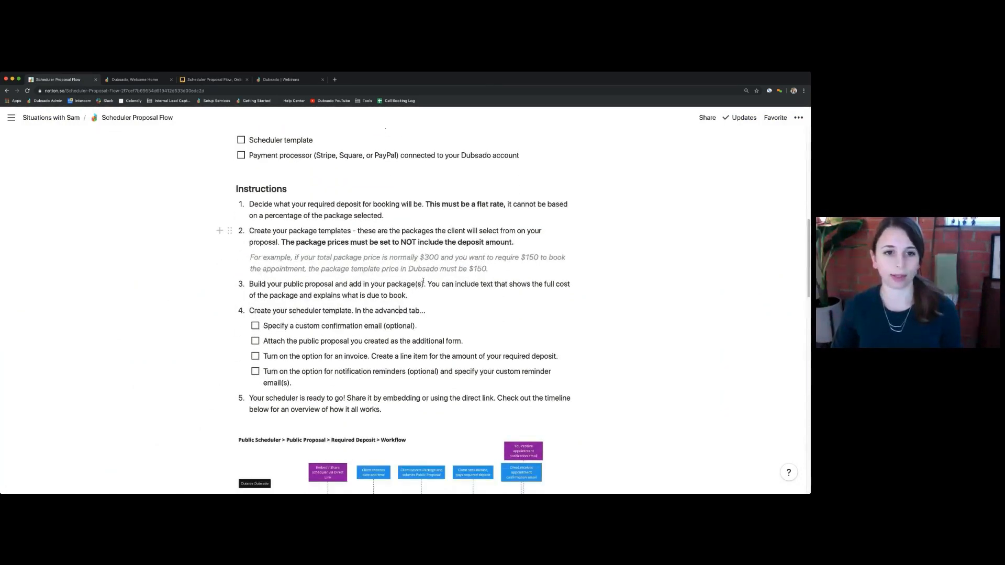
scroll(423, 280, "down", 1)
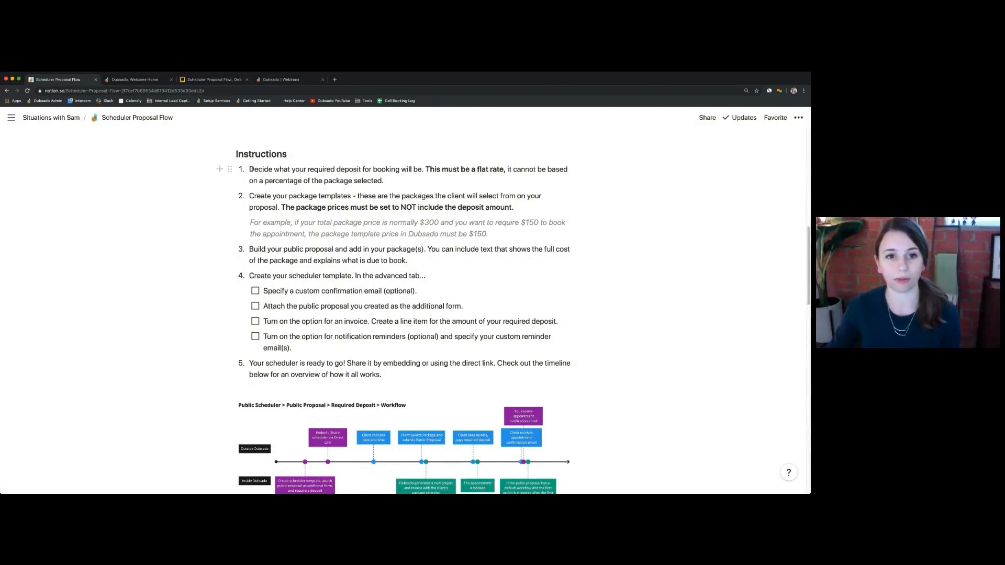
left_click_drag(252, 169, 400, 180)
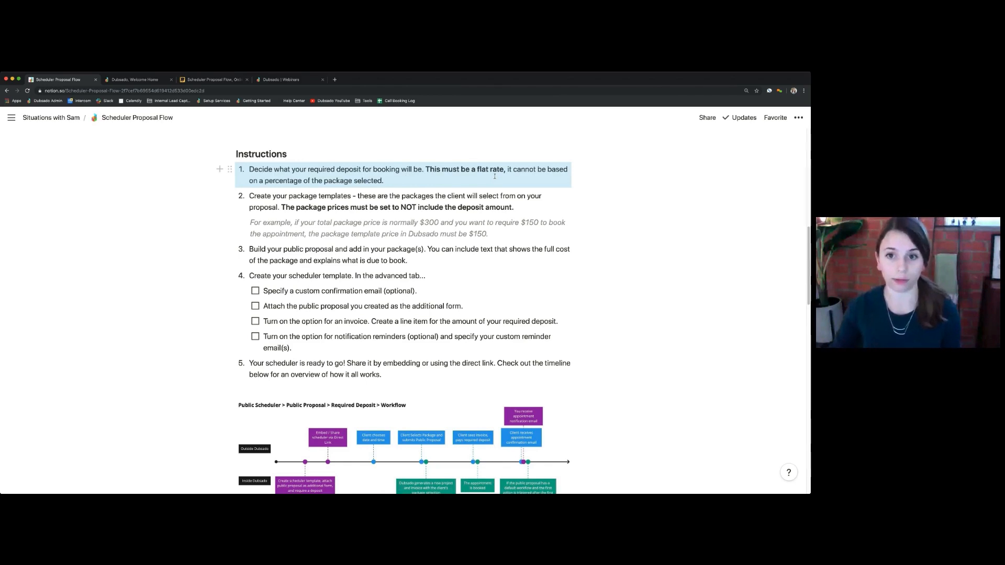
left_click(298, 197)
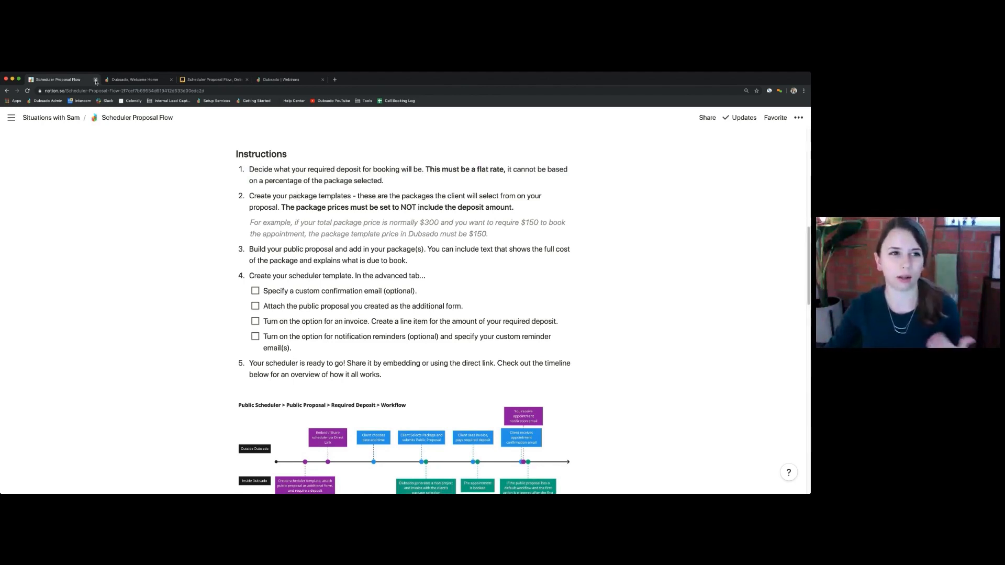
left_click(134, 79)
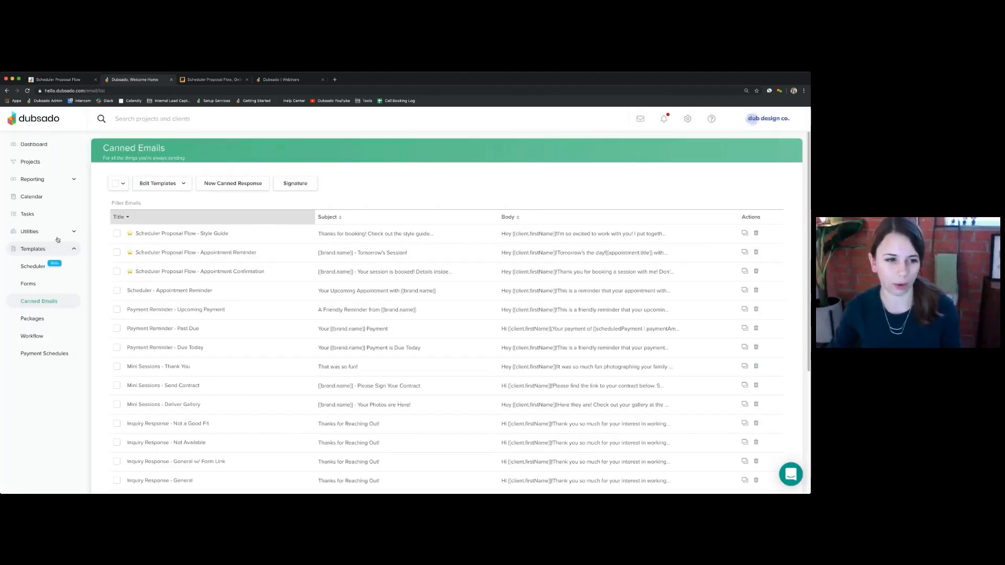
- Go to the scheduler templates and open Scheduler with Public Proposal
left_click(38, 269)
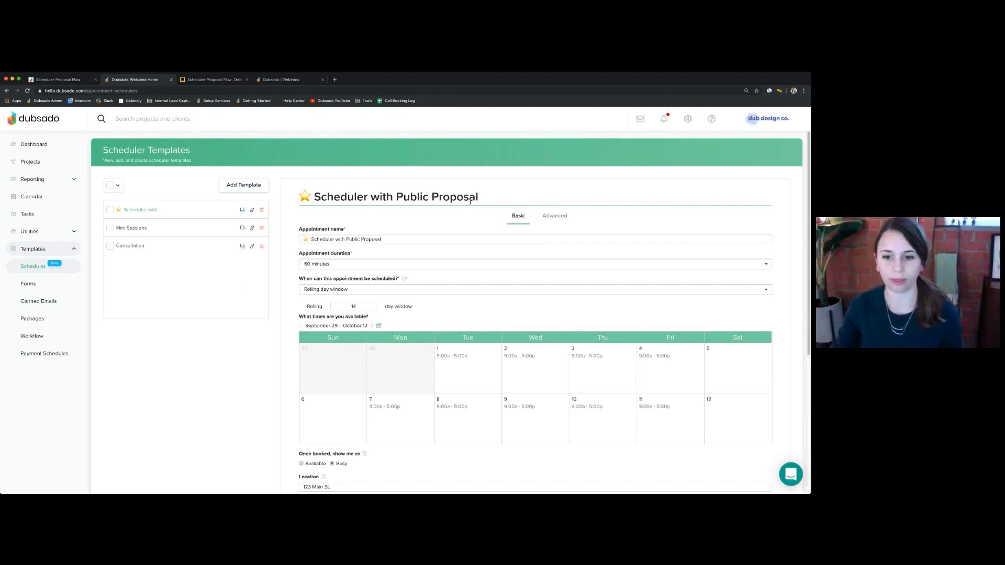
- Turn on the invoice requirement to secure booking in the scheduler's advanced settings
left_click(554, 216)
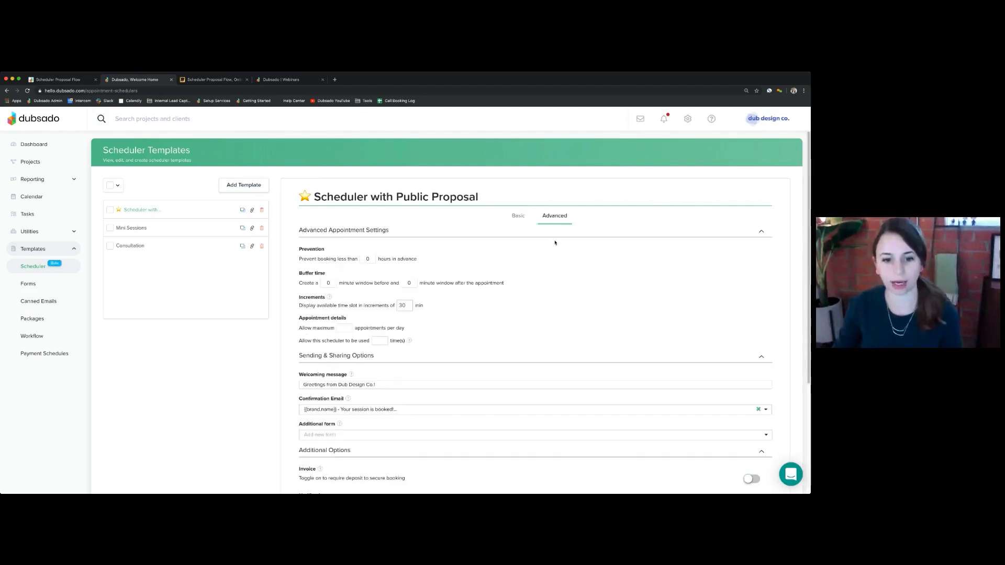
scroll(560, 241, "down", 5)
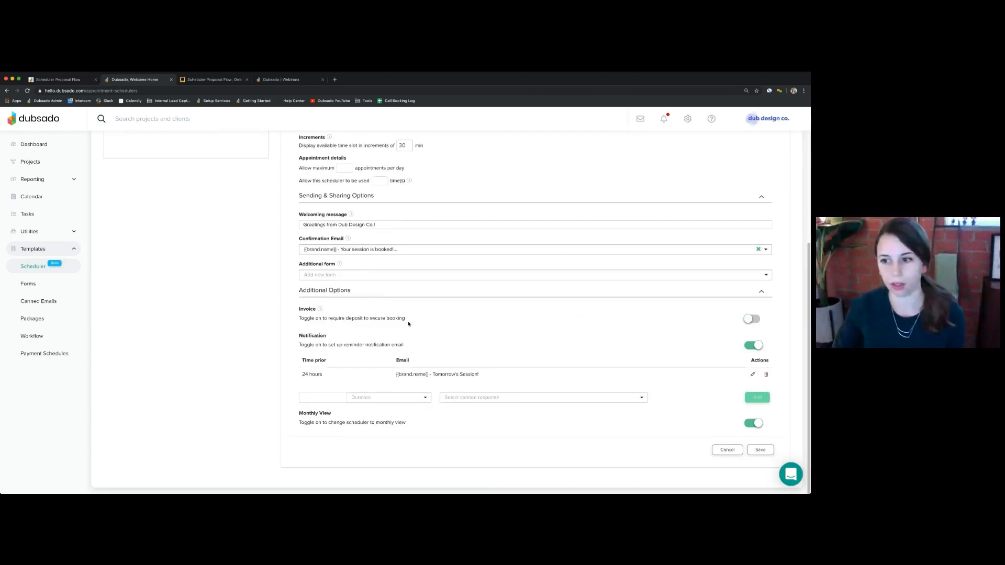
left_click(750, 320)
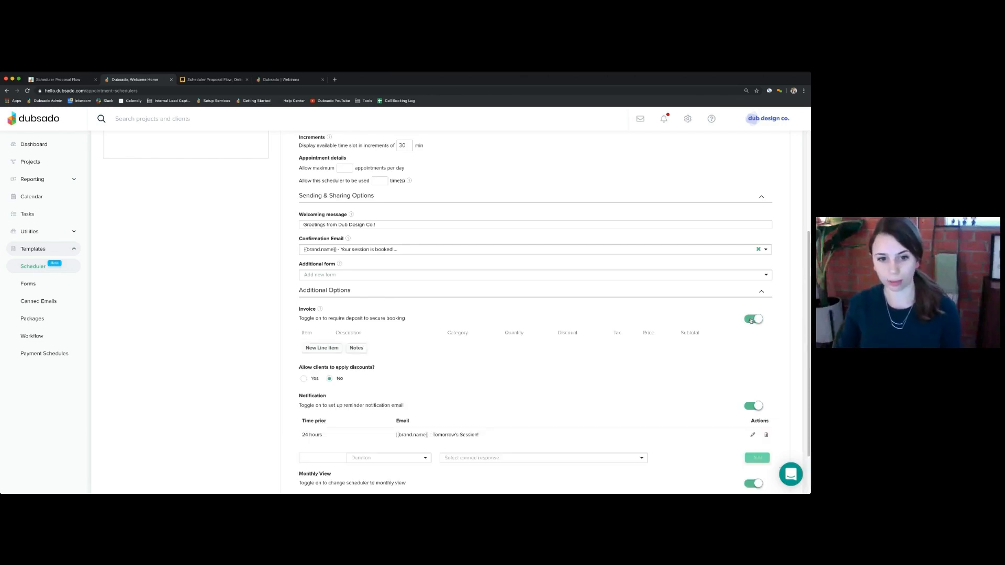
- Add a Booking Fee line item, quantity 1 at $200, and save the template
left_click(327, 348)
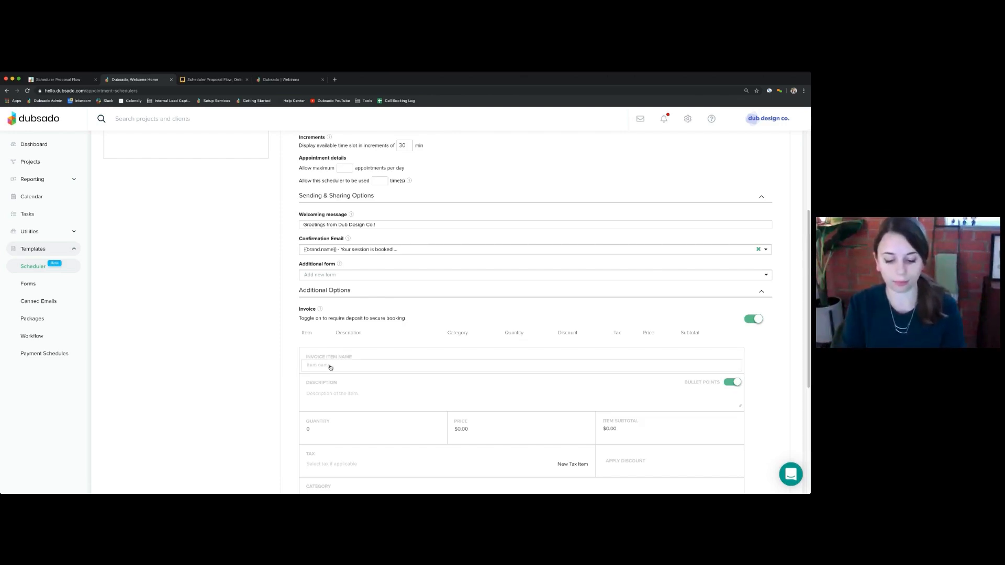
type("Booking Fe")
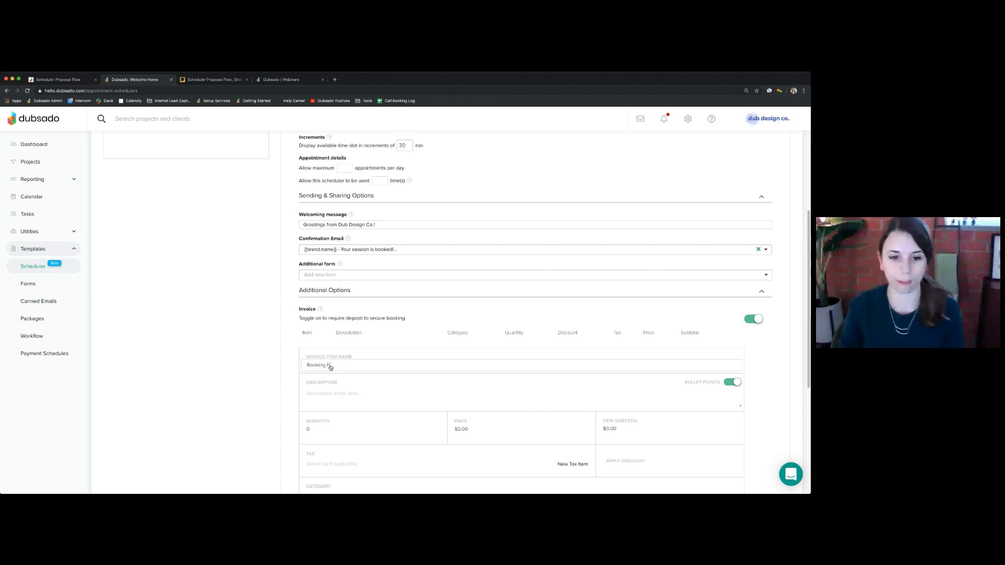
type("e")
left_click(335, 430)
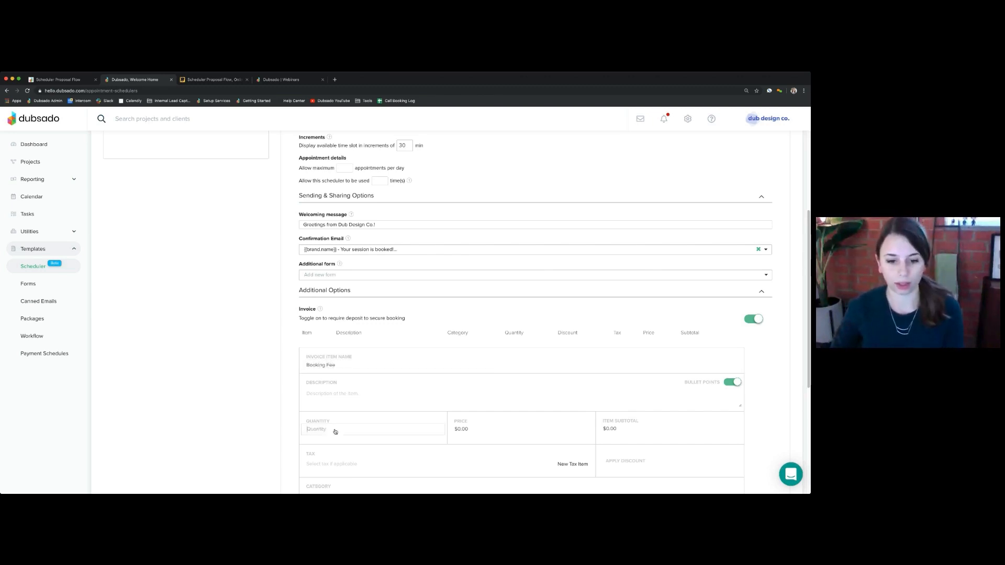
type("1")
left_click(460, 429)
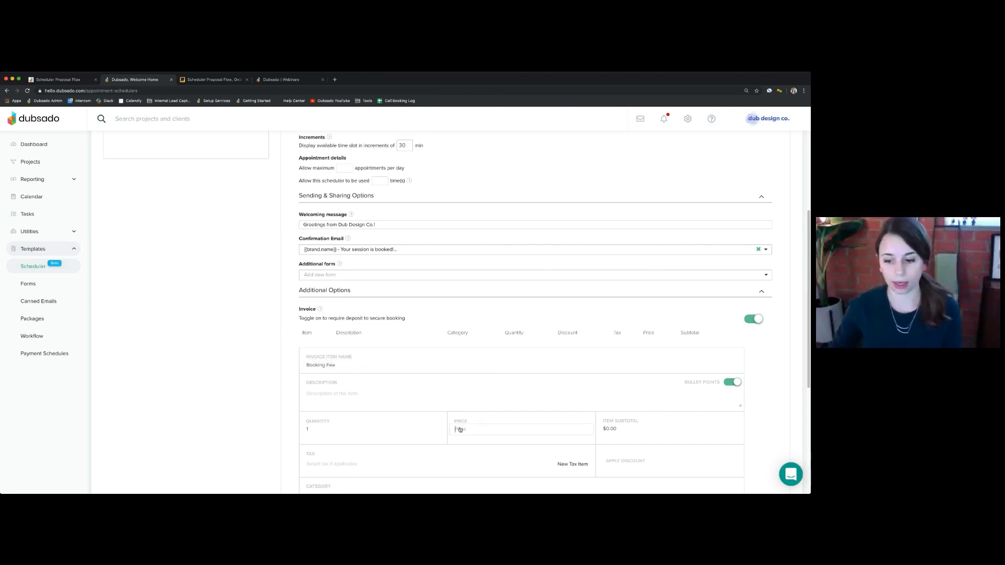
type("200")
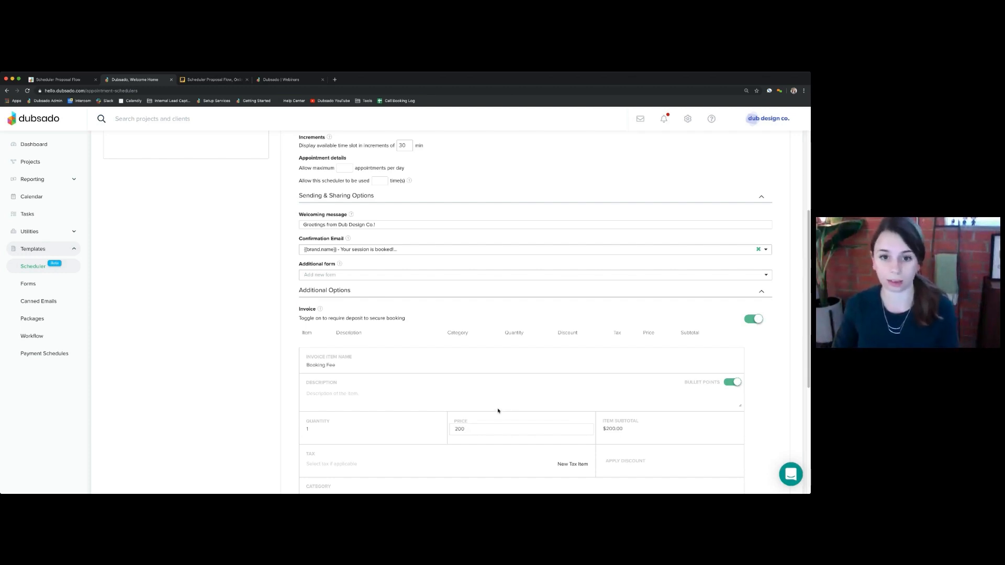
scroll(498, 418, "down", 1)
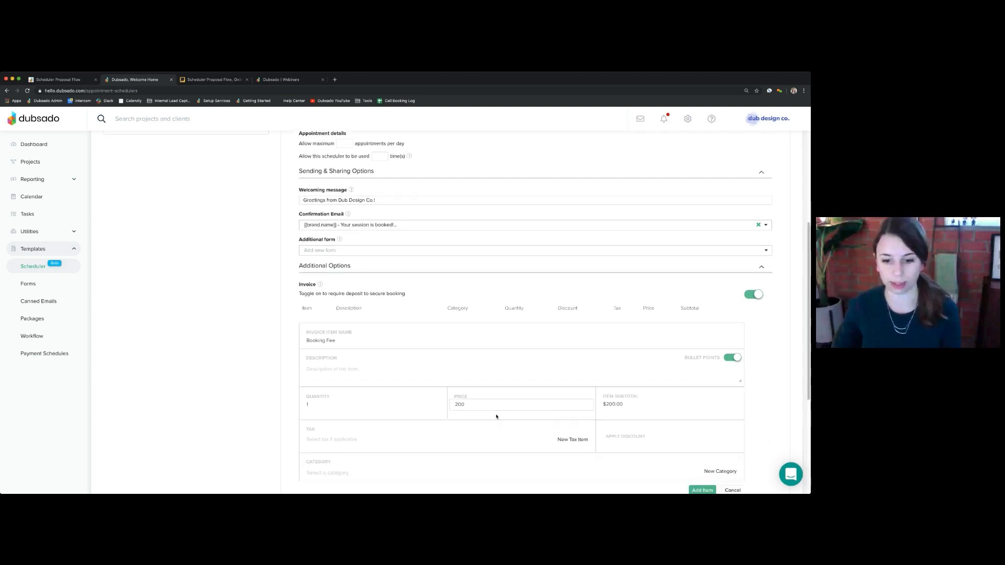
scroll(496, 417, "down", 1)
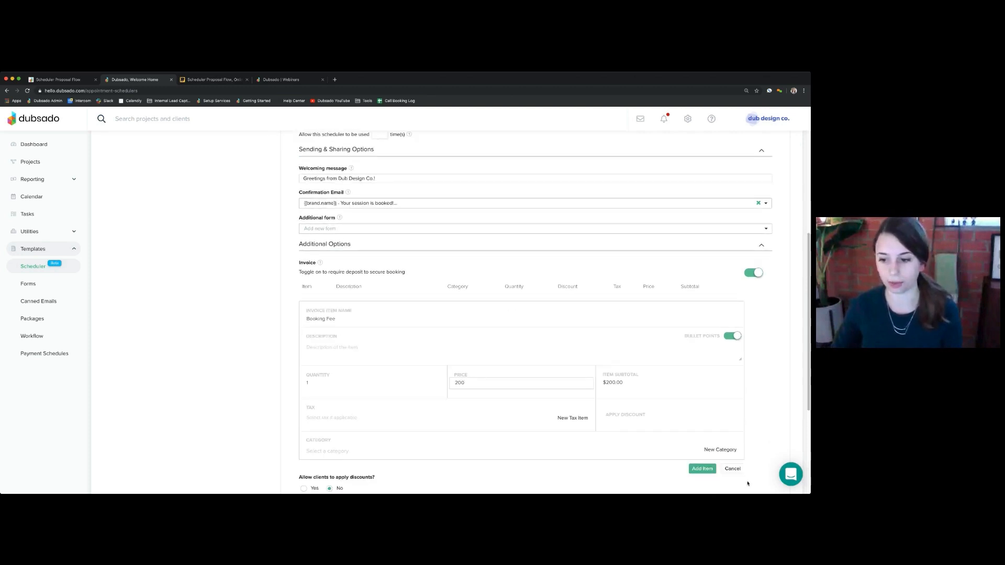
left_click(703, 470)
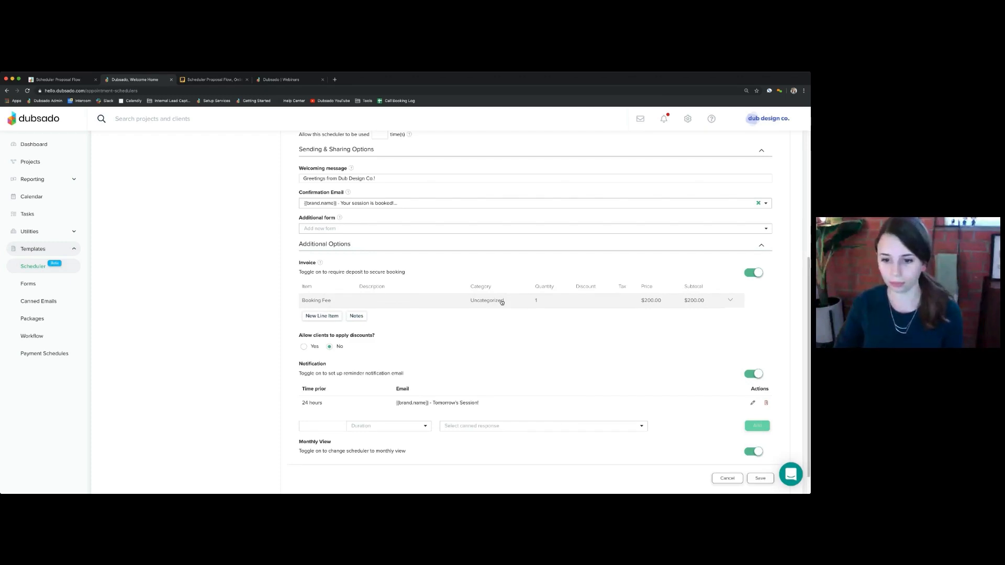
left_click(759, 480)
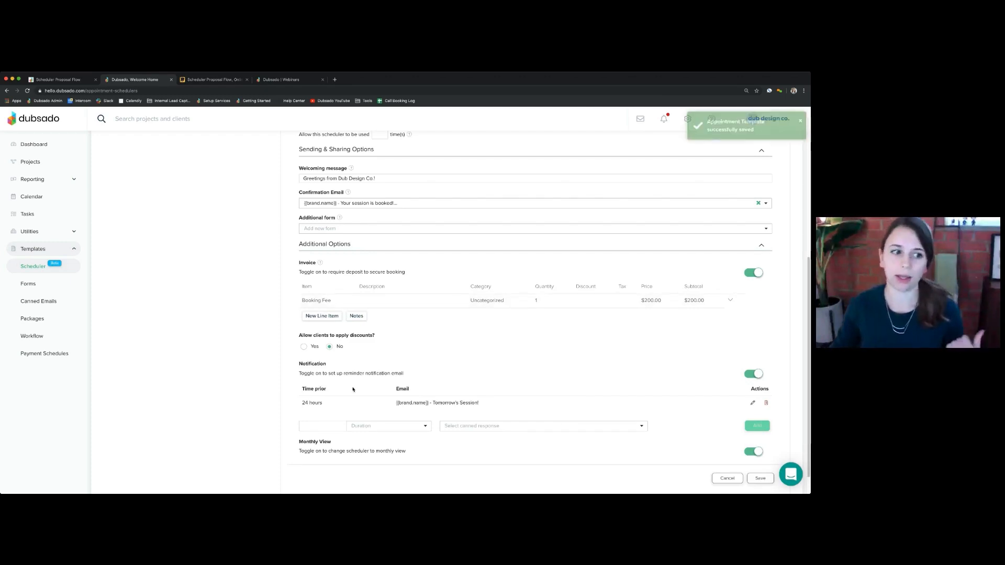
- Open the $500.00 Collection A package in the editor and show its line item options
left_click(32, 319)
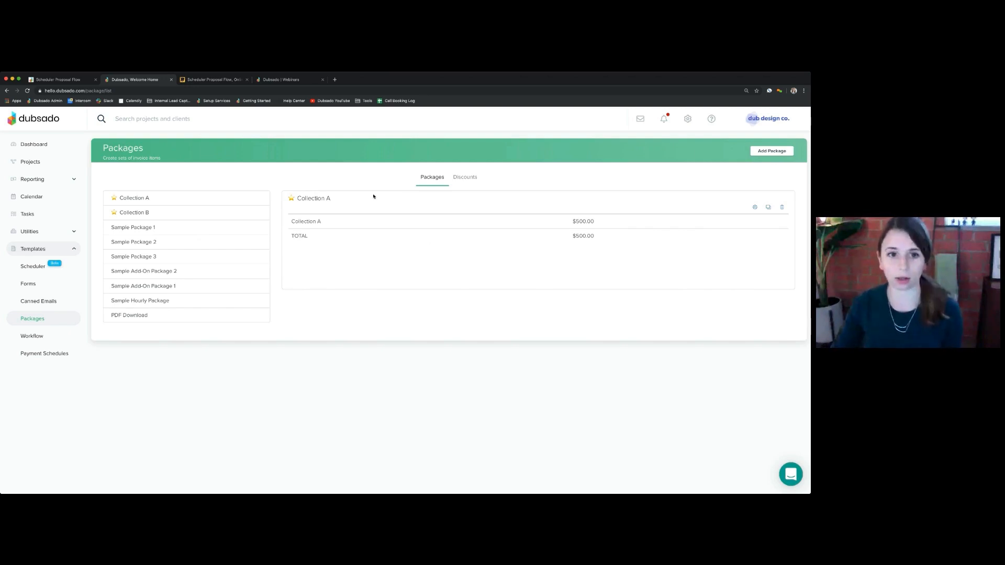
left_click_drag(295, 198, 334, 201)
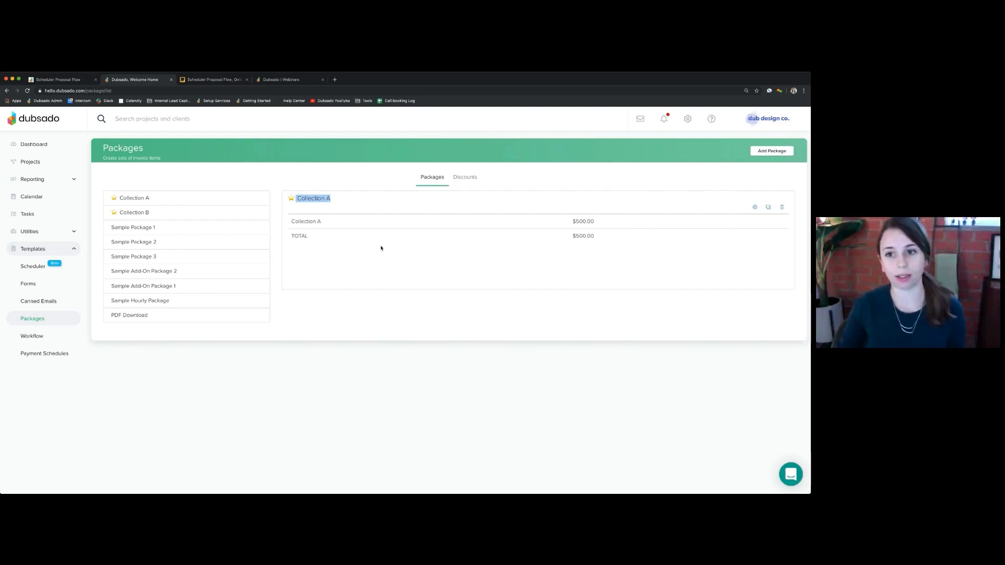
left_click_drag(574, 222, 607, 224)
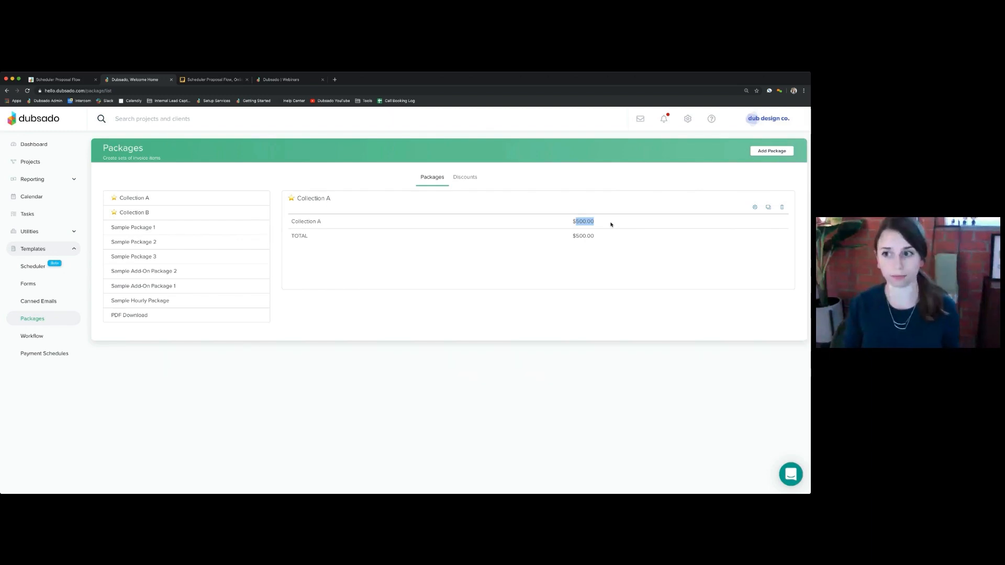
left_click(633, 228)
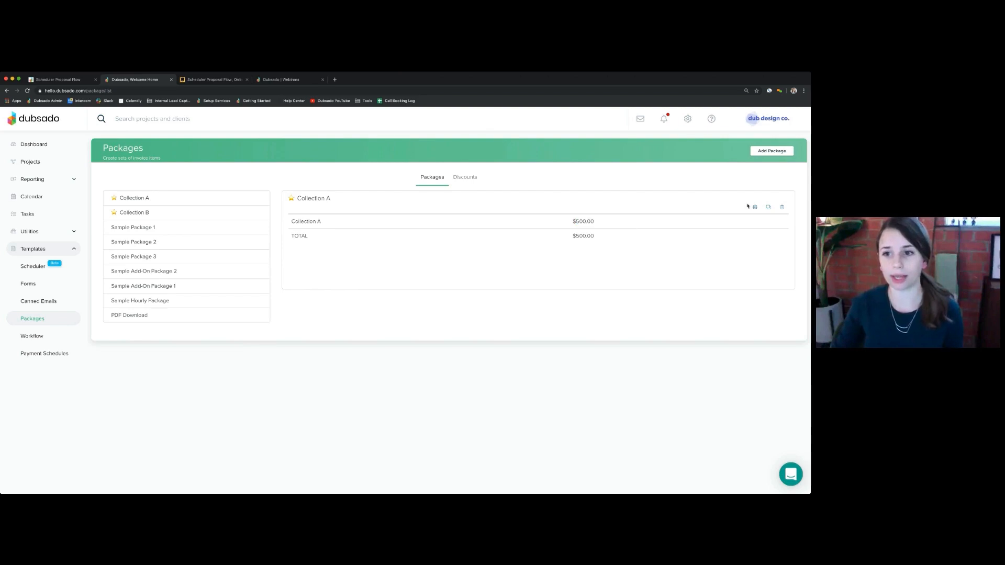
left_click(755, 207)
left_click(771, 196)
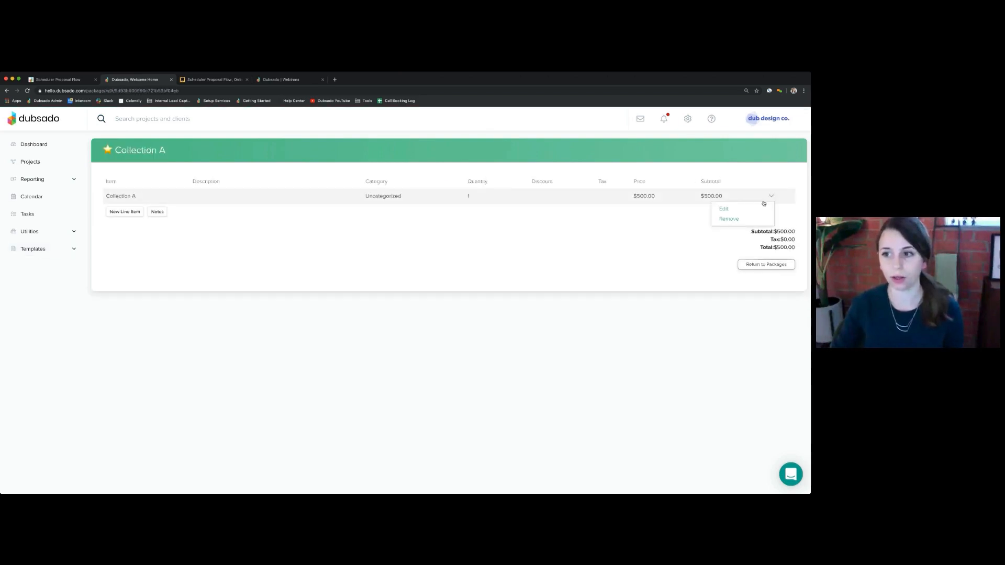
- Change Collection A's line item price to $300 and update the proposal templates using it
left_click(724, 209)
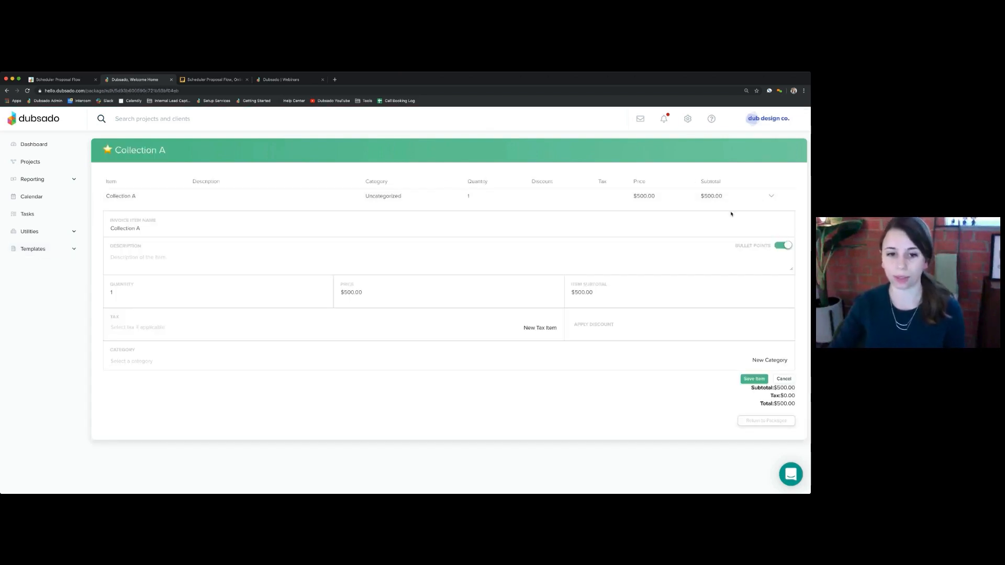
left_click(346, 296)
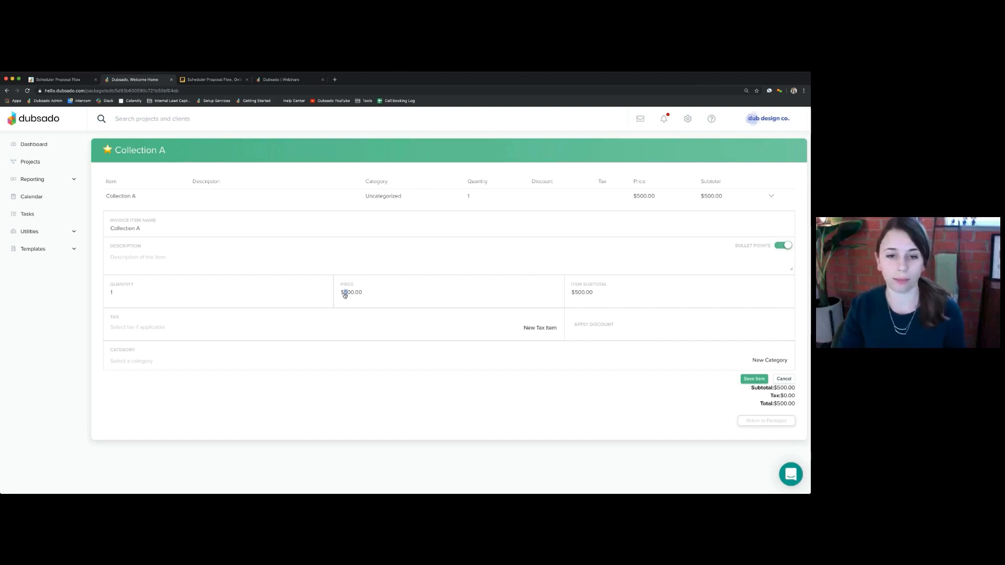
type("3")
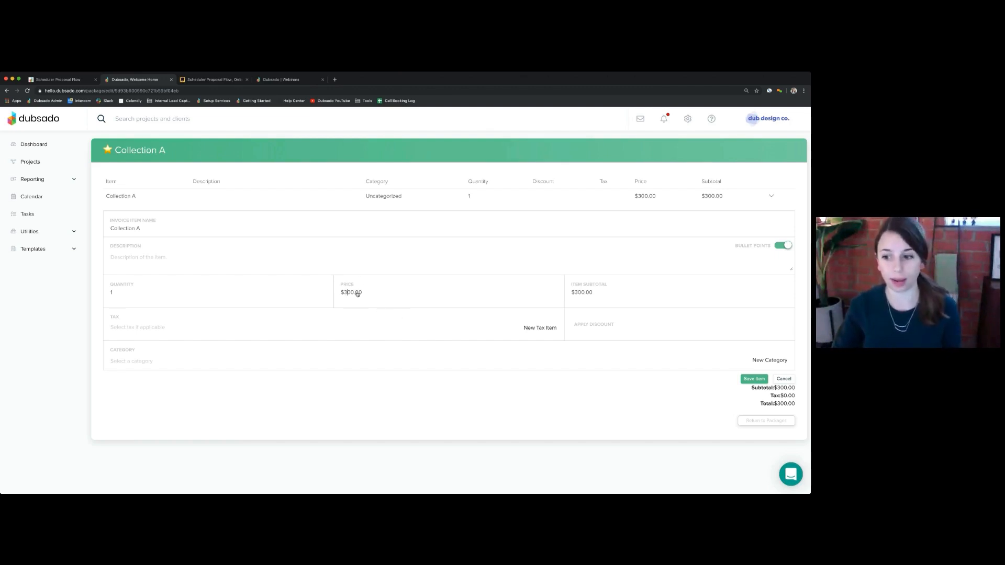
left_click(754, 380)
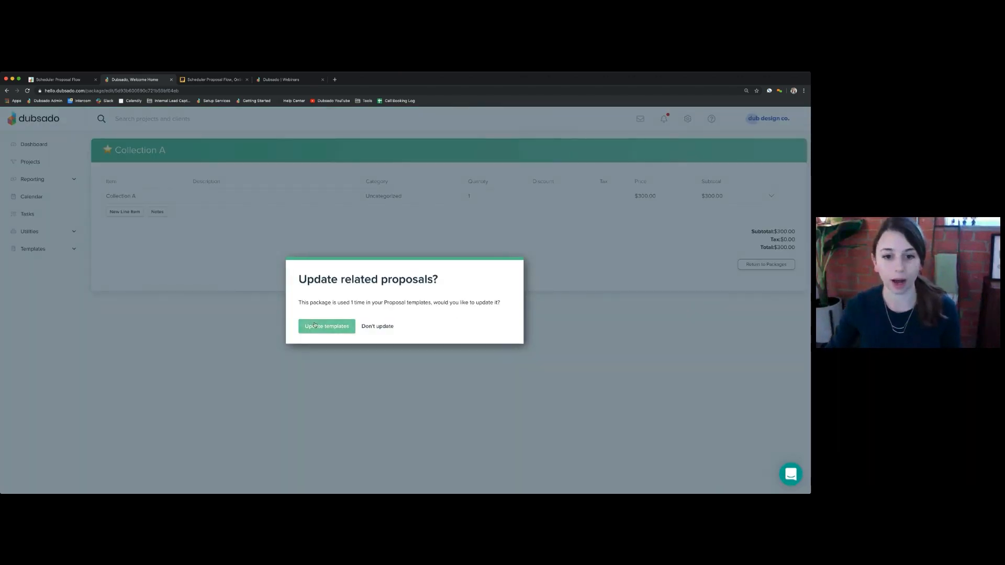
left_click(325, 327)
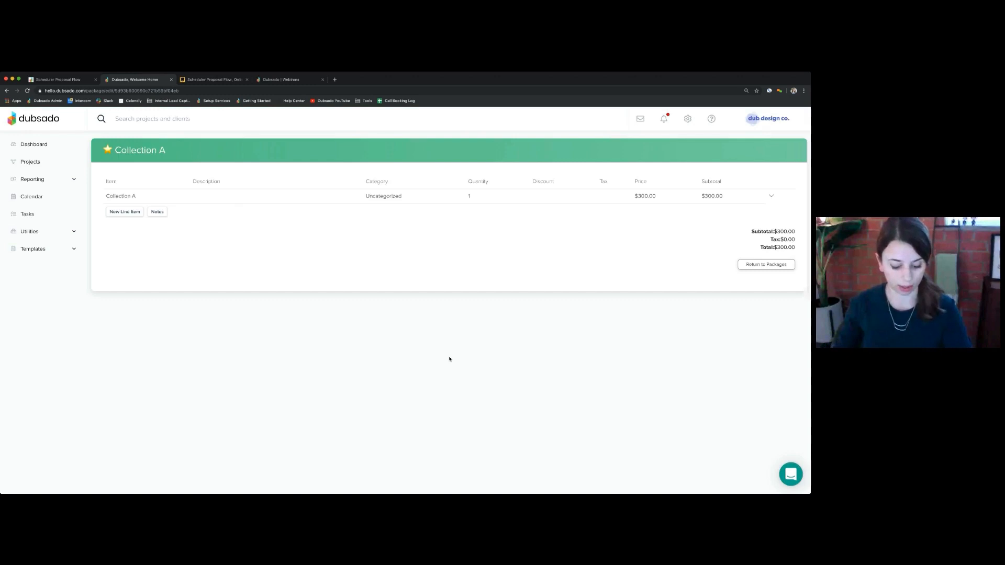
- Back in Packages, open Collection B's $750.00 line item for editing
left_click(776, 265)
left_click(140, 212)
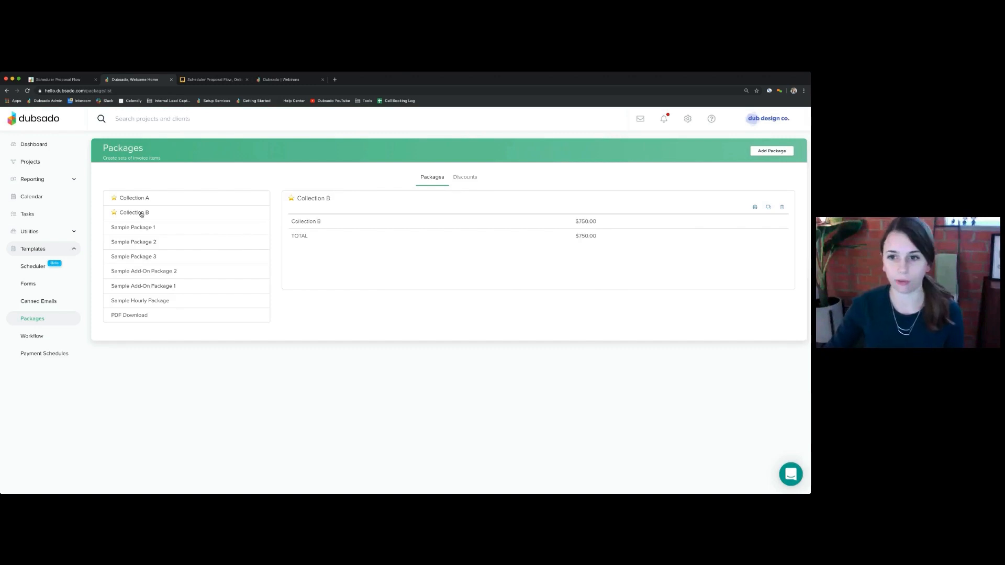
left_click(767, 208)
left_click(764, 201)
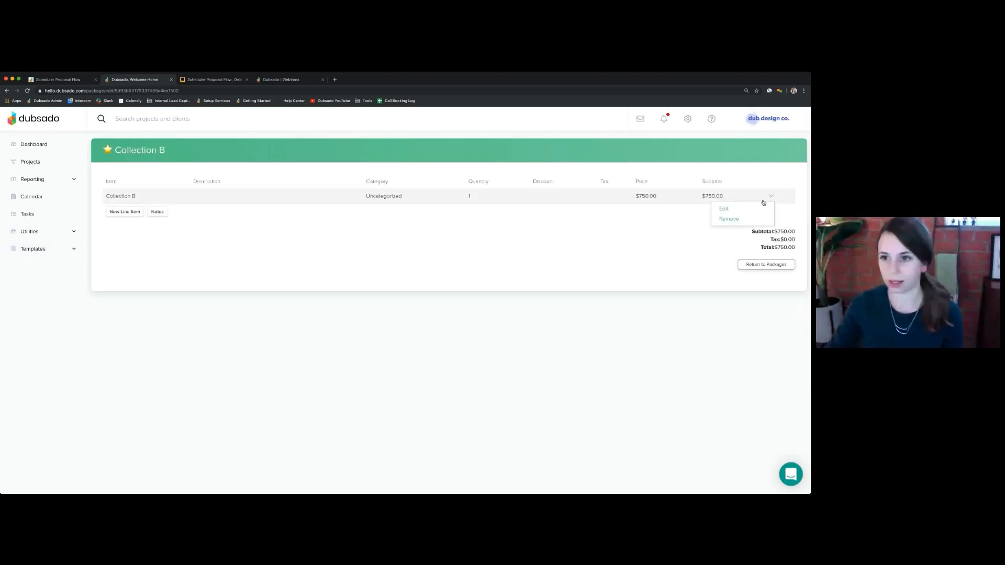
left_click(722, 204)
- Reprice Collection B to $550, update its proposal templates, and return to Packages
left_click_drag(343, 293, 347, 294)
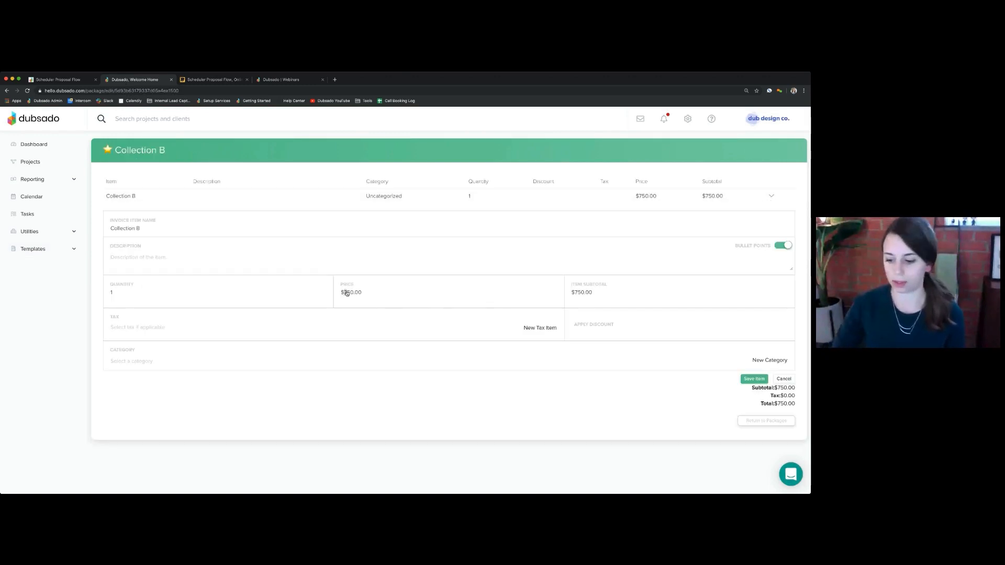
type("5")
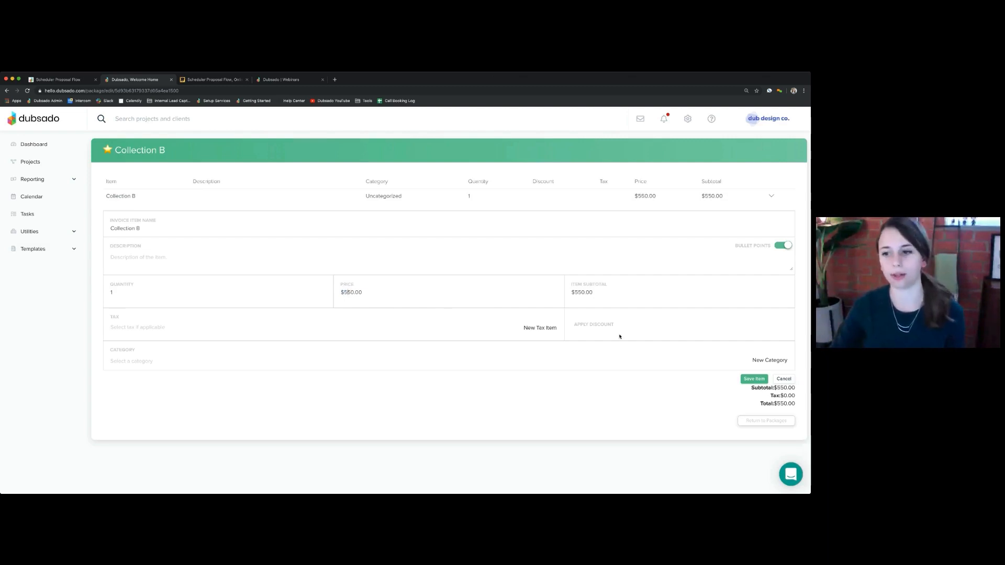
left_click(754, 378)
left_click(759, 264)
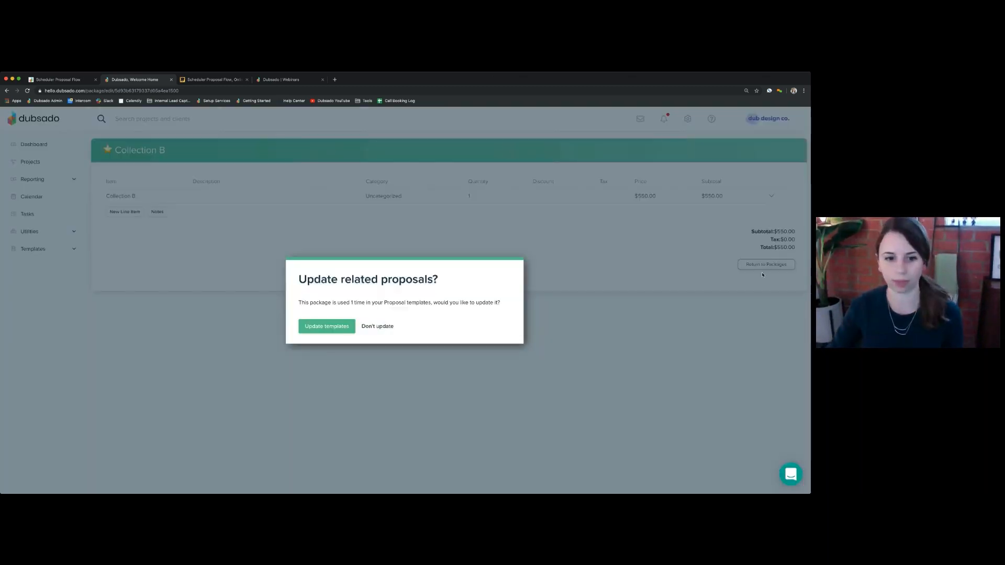
left_click(326, 326)
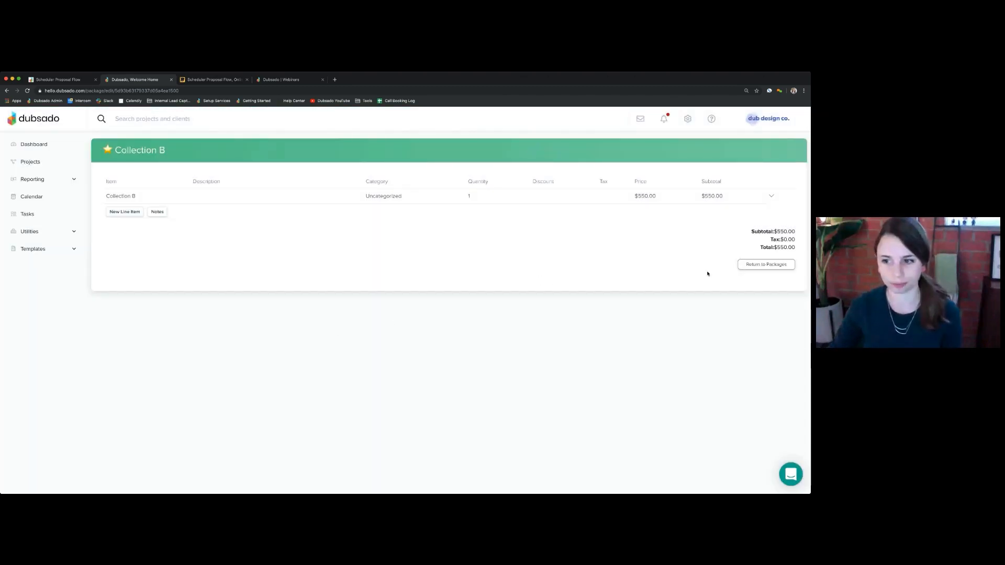
left_click(748, 265)
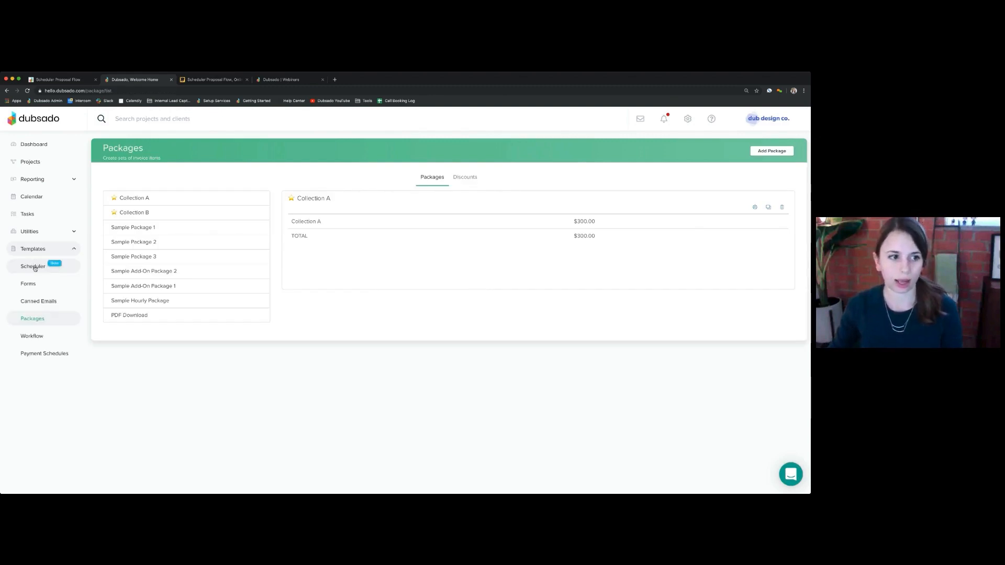
- Open the Public Proposal form from the form templates for editing
left_click(33, 286)
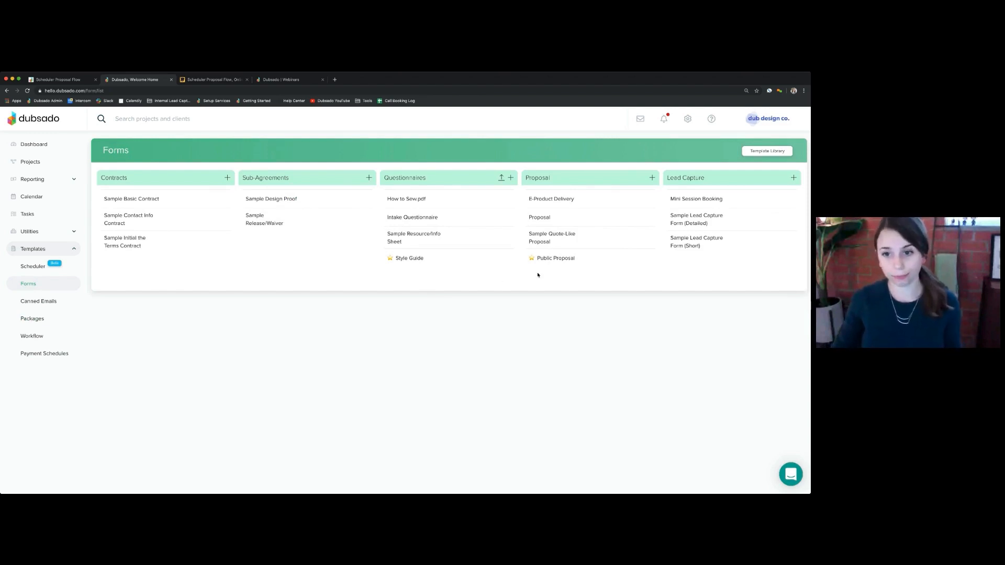
left_click(555, 259)
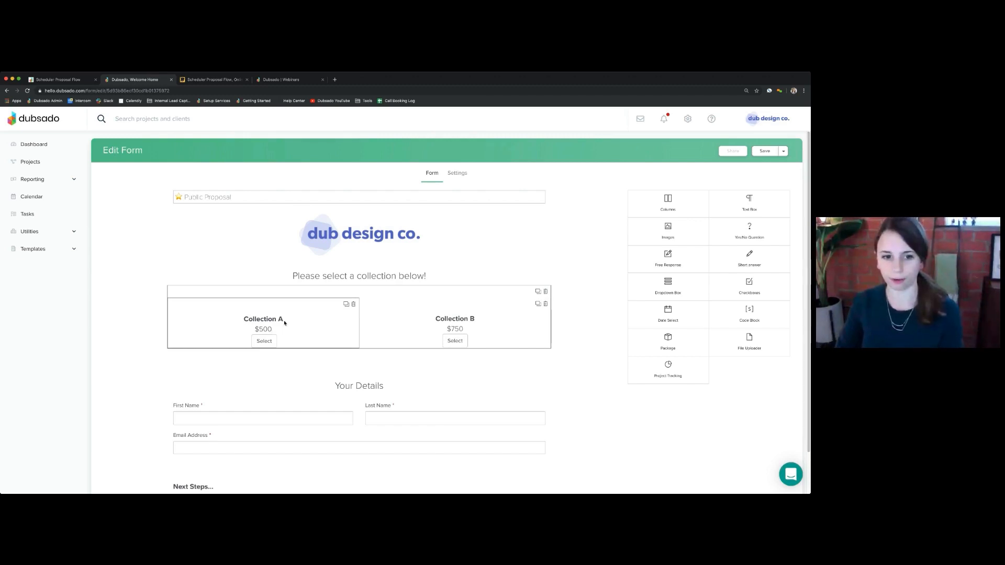
left_click(309, 331)
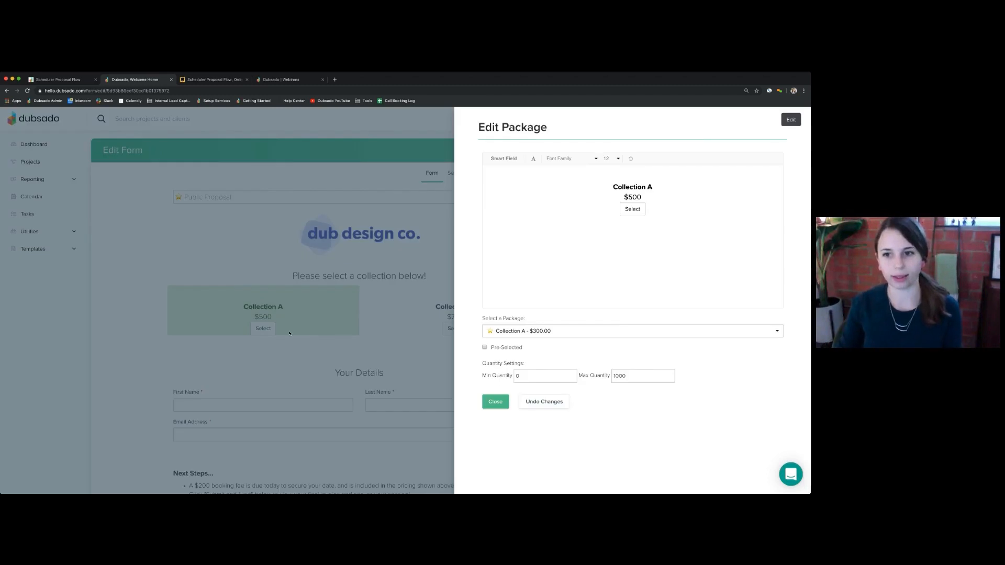
left_click_drag(642, 198, 621, 197)
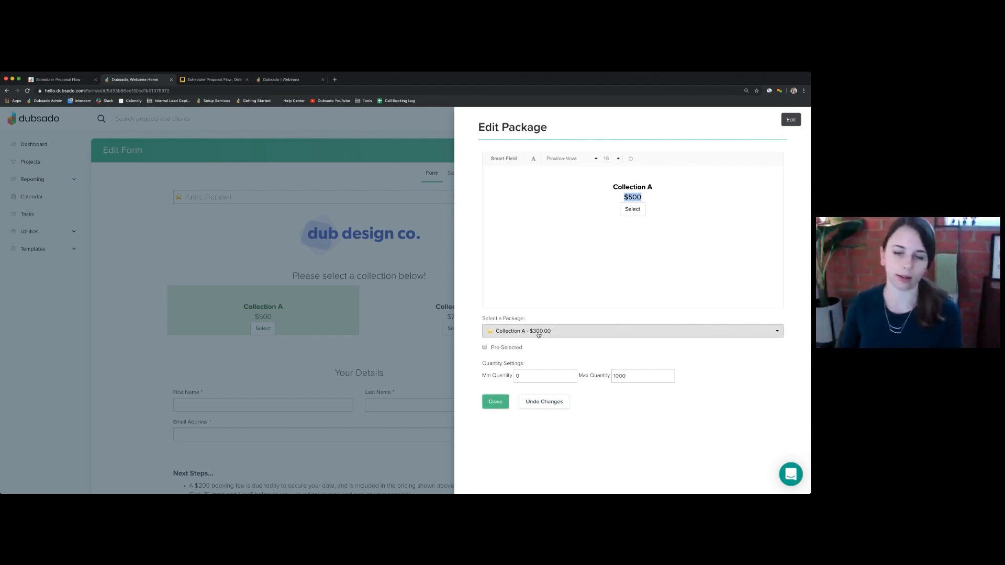
left_click(495, 401)
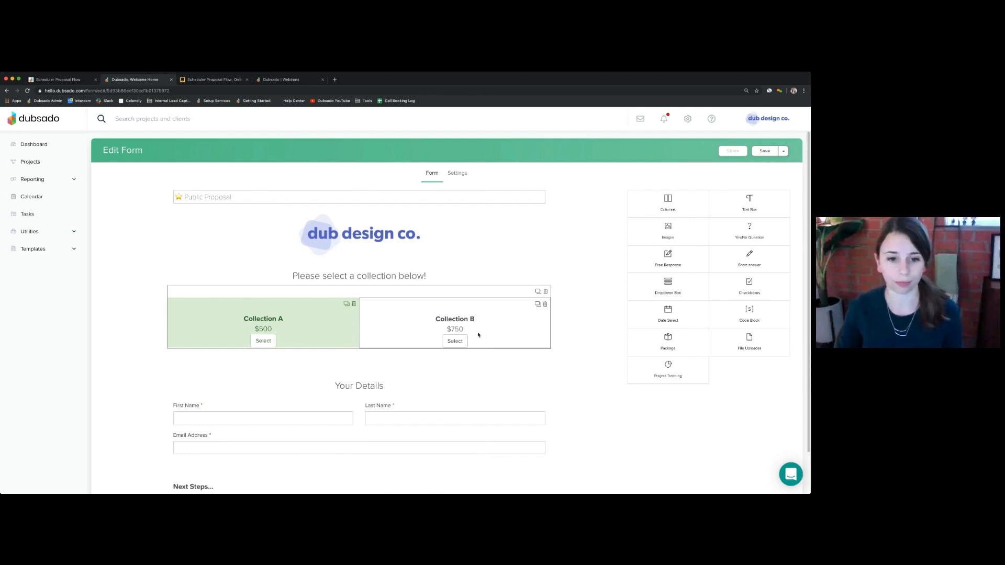
scroll(478, 334, "down", 2)
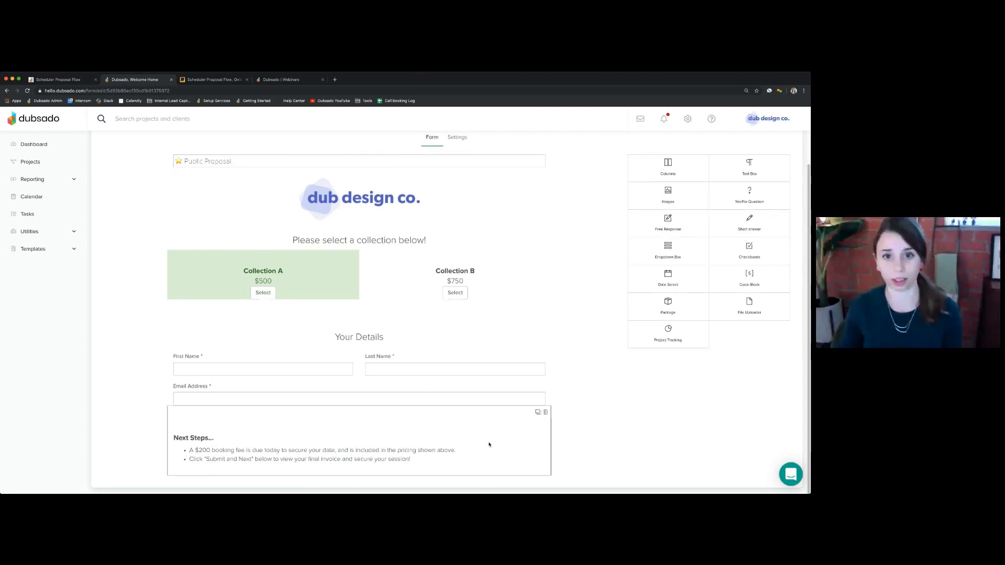
scroll(572, 422, "up", 2)
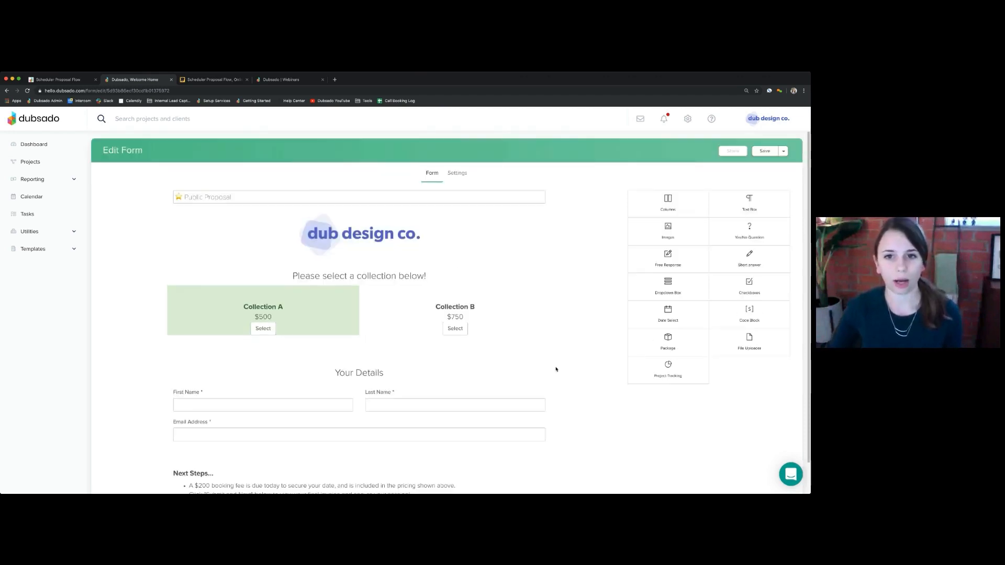
- In Public Proposal settings, answer Yes to creating a new project on completion and save
left_click(463, 174)
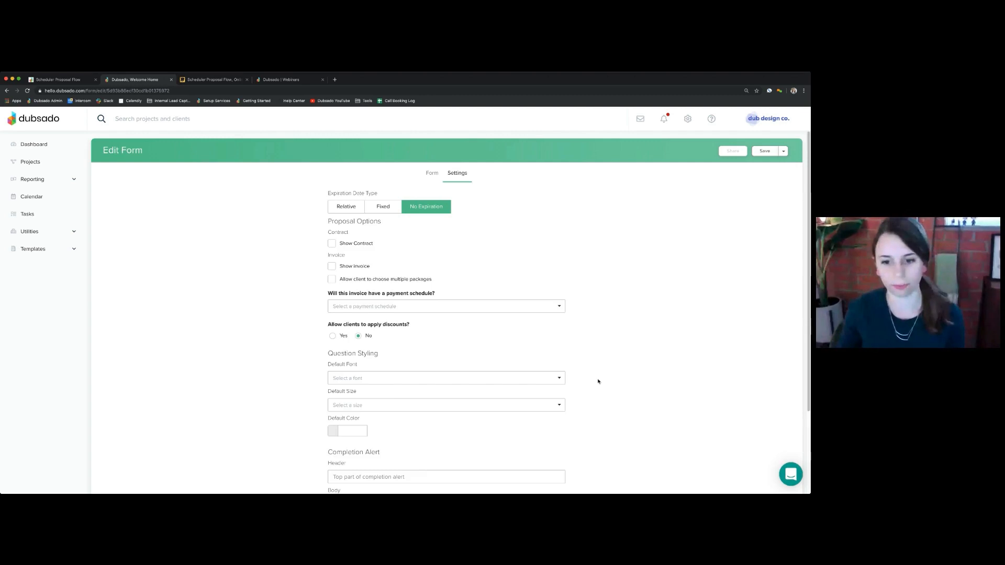
scroll(599, 382, "down", 4)
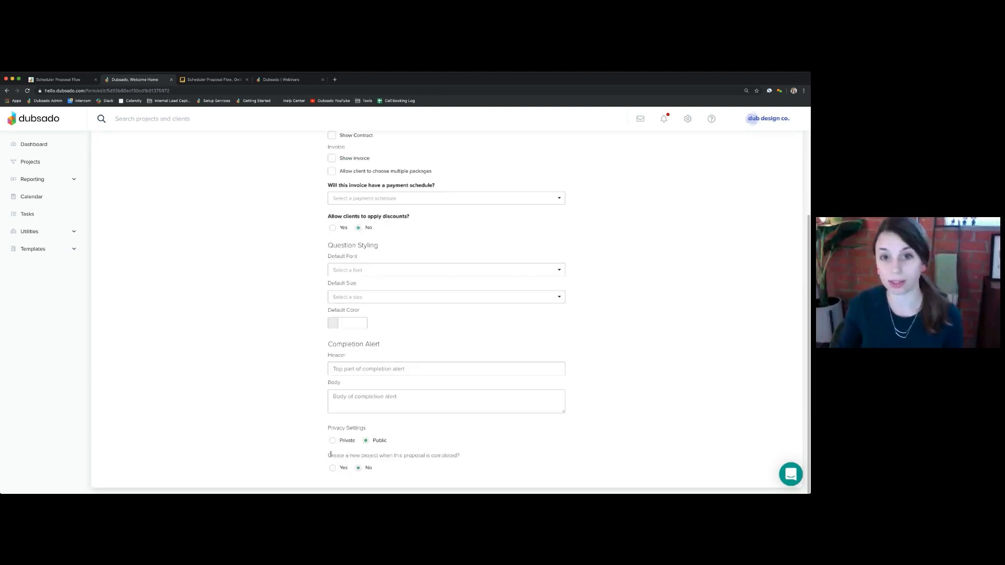
left_click_drag(330, 455, 461, 455)
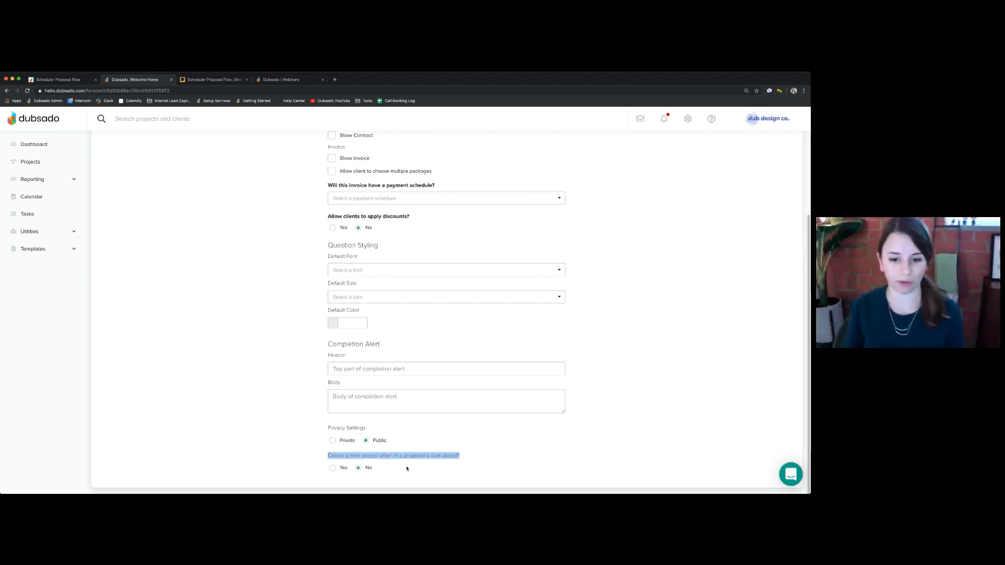
left_click(330, 455)
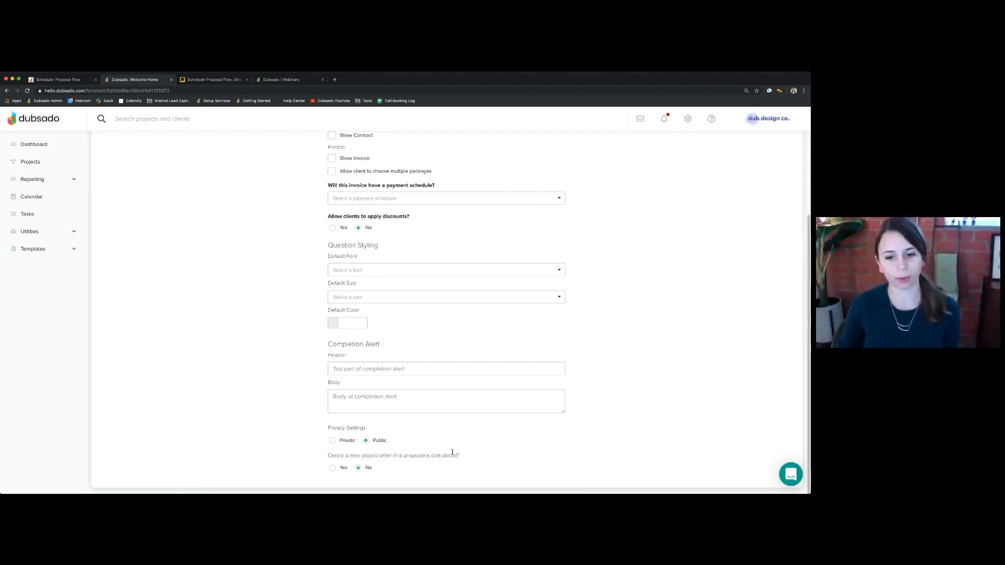
left_click(332, 468)
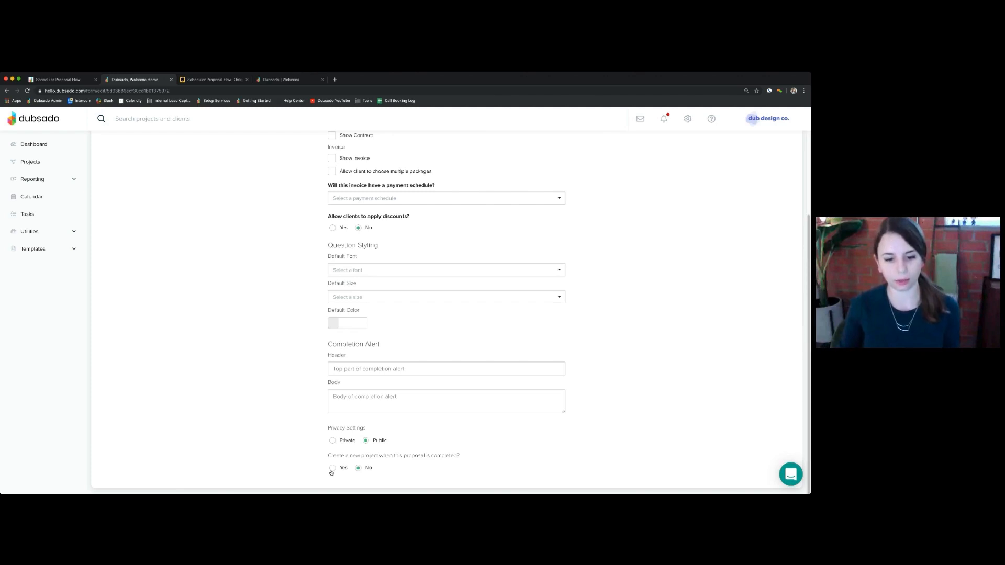
scroll(316, 473, "down", 5)
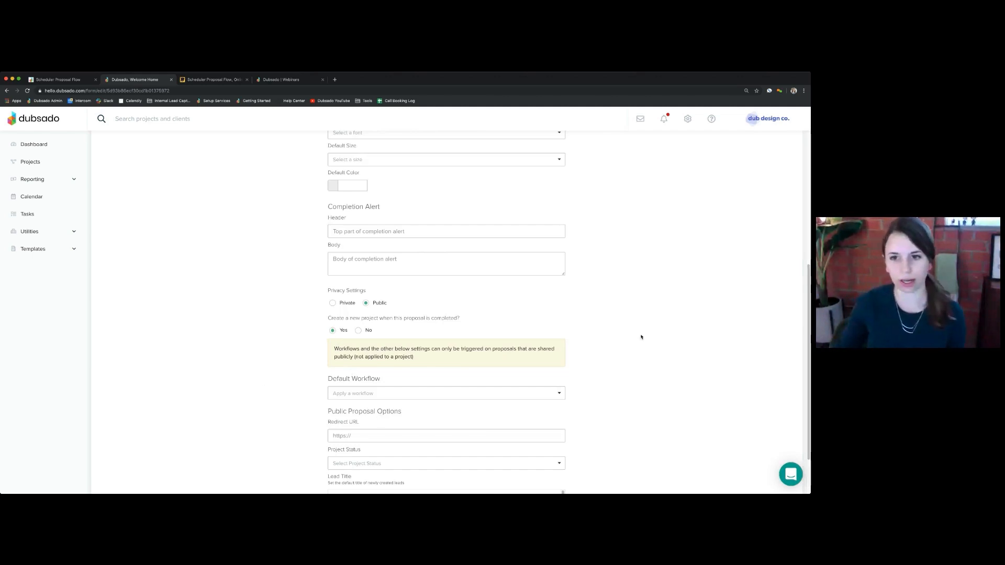
scroll(651, 340, "up", 8)
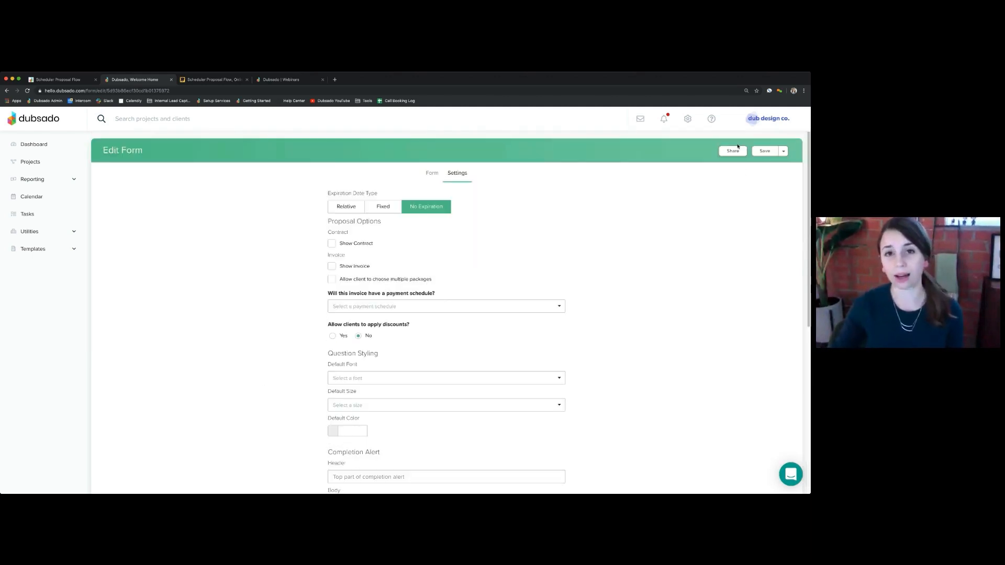
left_click(765, 151)
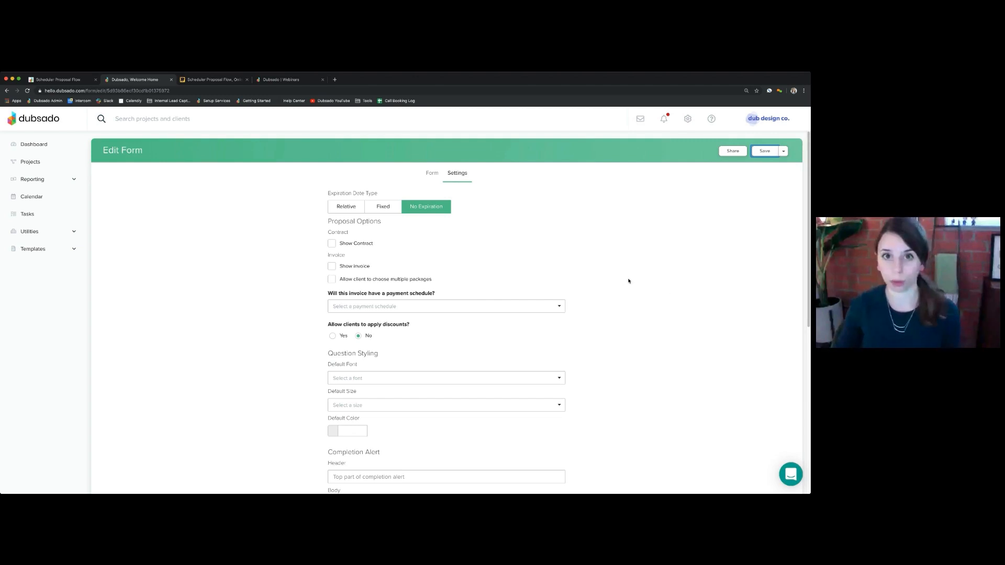
left_click(68, 249)
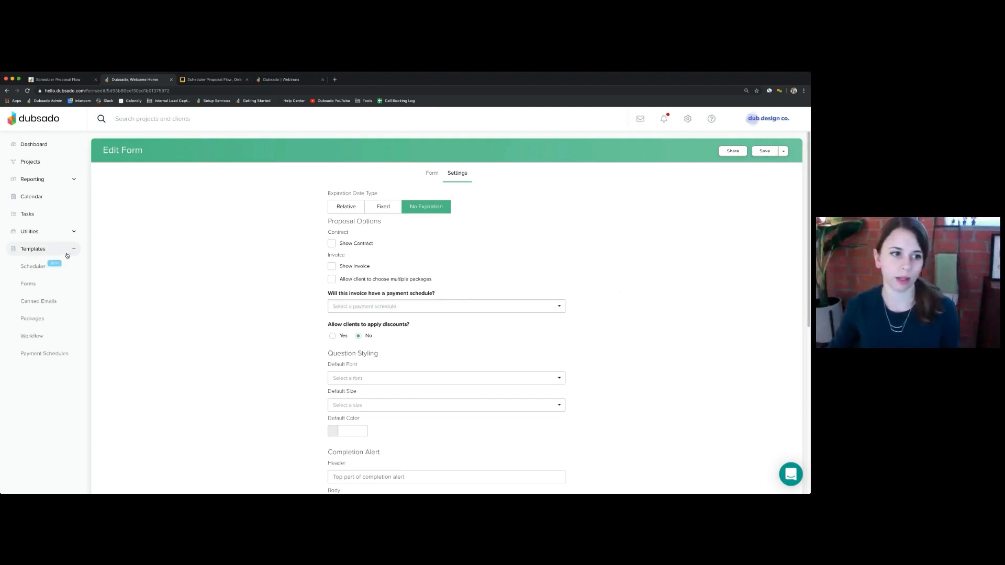
left_click(31, 267)
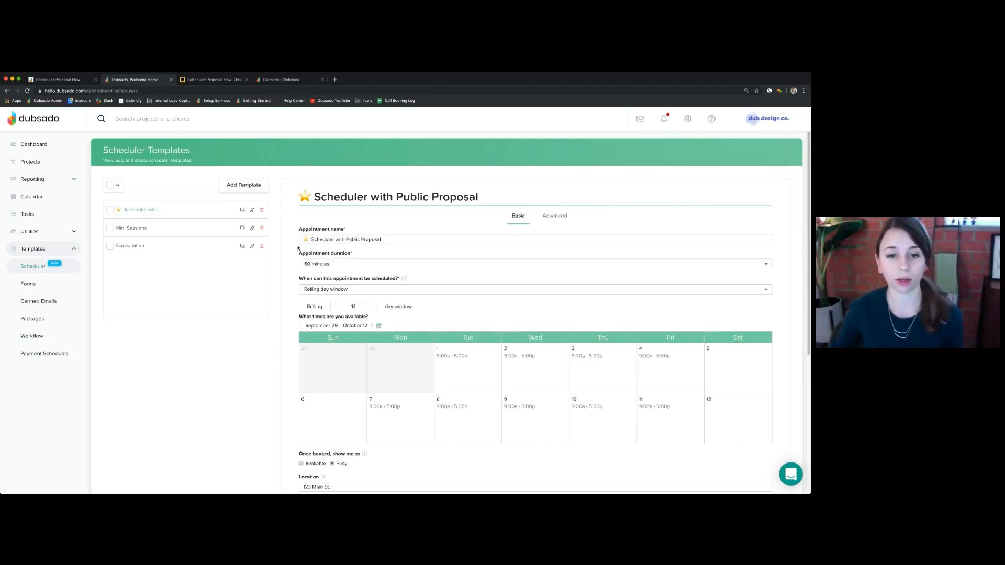
left_click(555, 218)
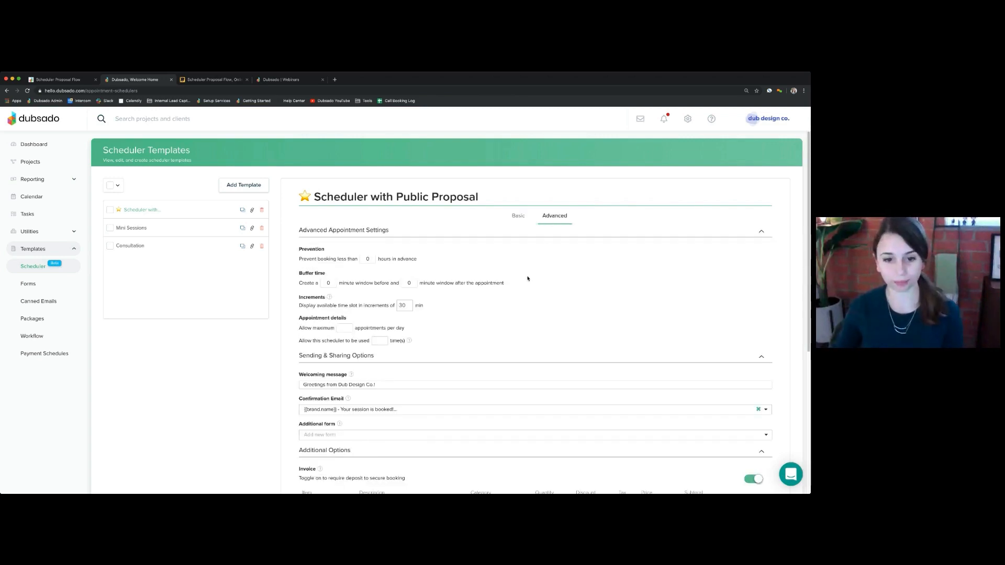
scroll(503, 320, "down", 3)
scroll(498, 328, "down", 2)
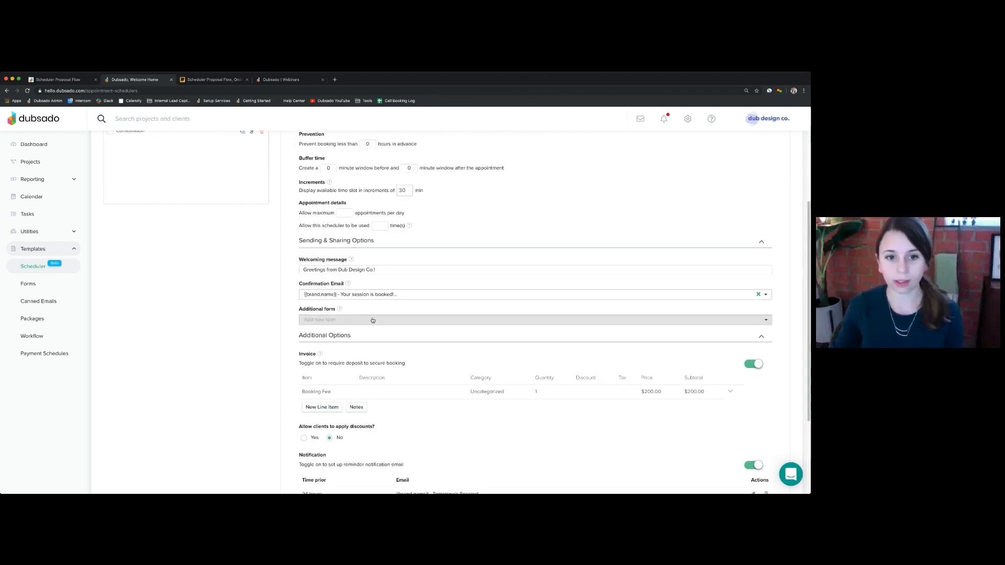
left_click_drag(299, 286, 346, 286)
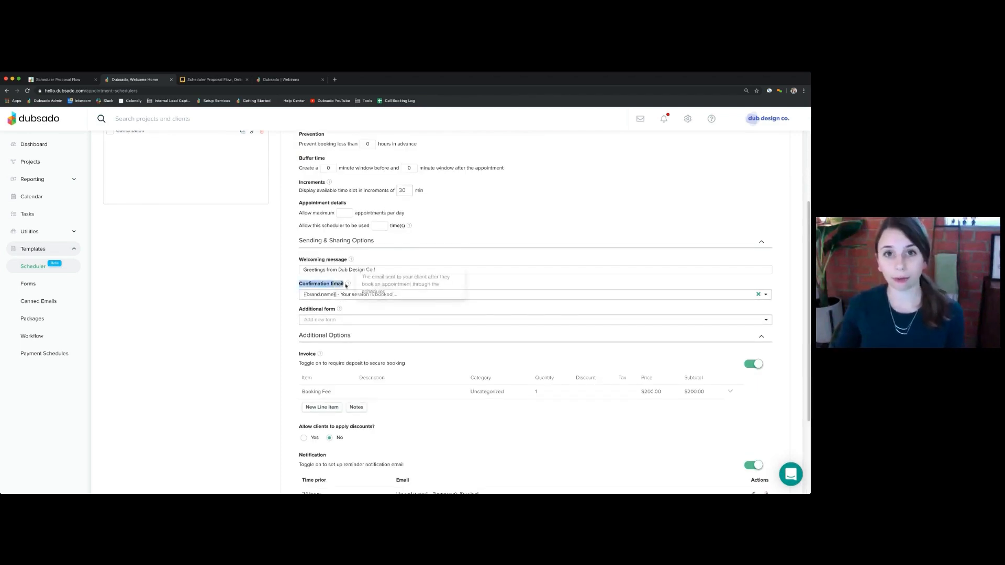
left_click(285, 285)
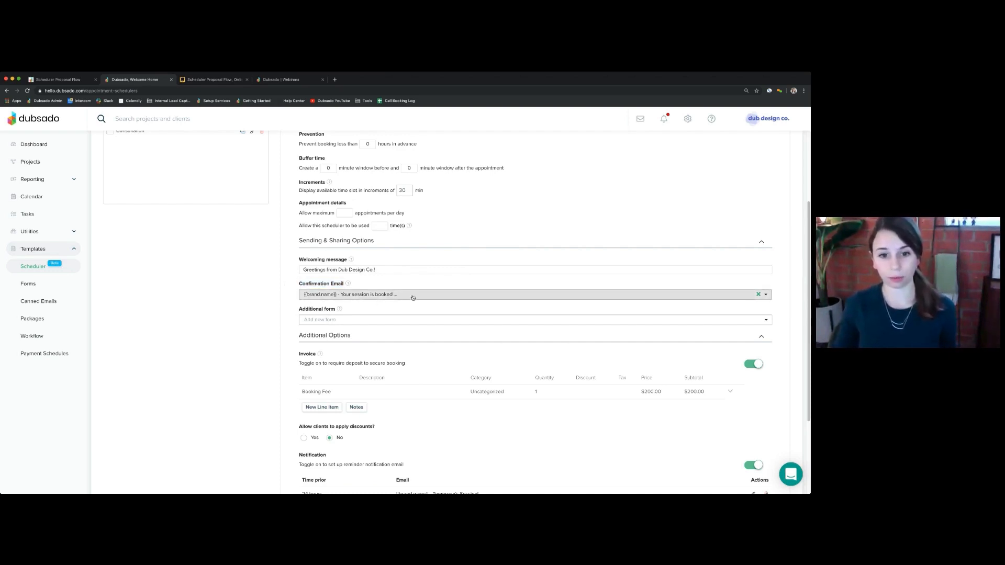
left_click(413, 296)
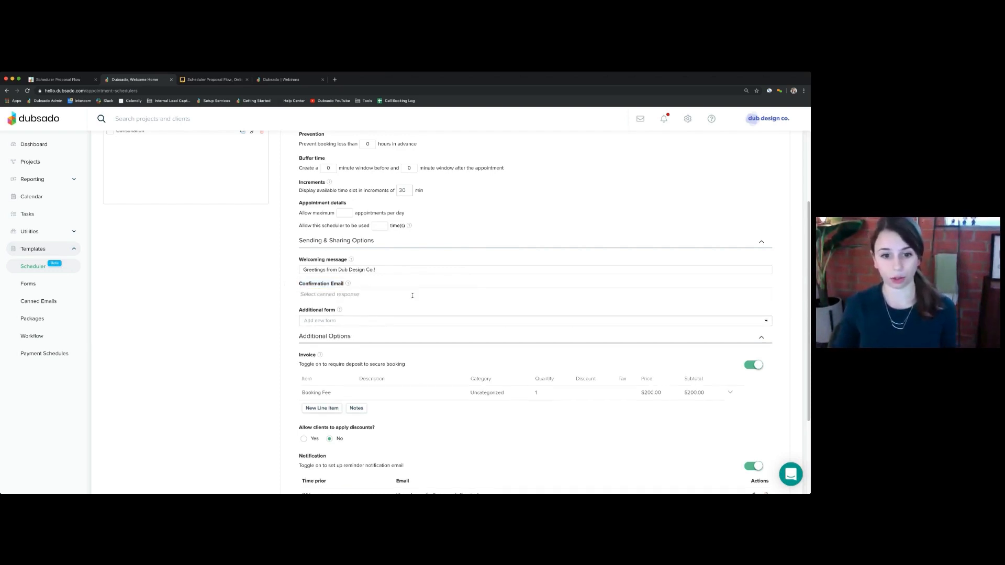
left_click(250, 283)
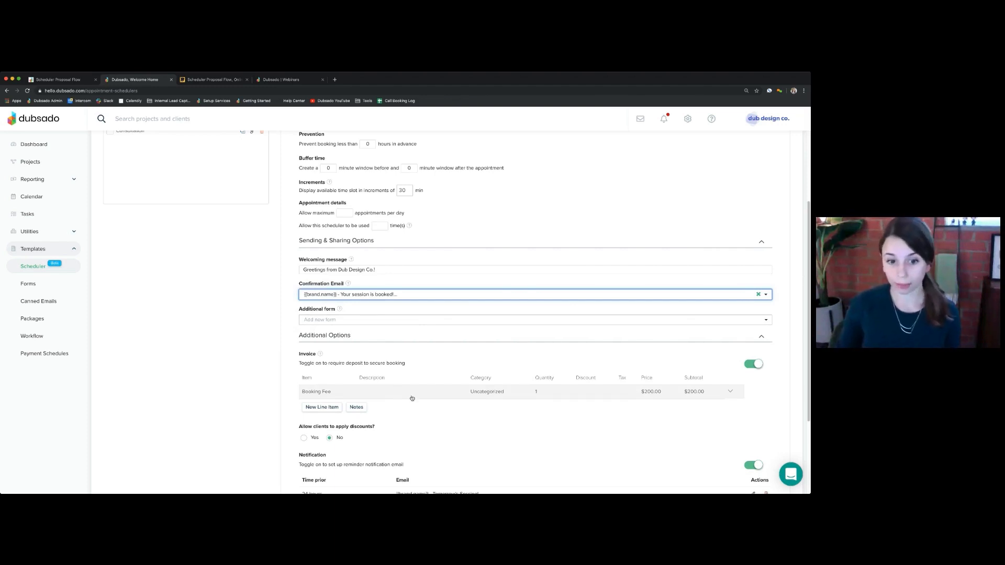
- Review the scheduler's settings, noting the 24-hour reminder email option
scroll(412, 402, "down", 1)
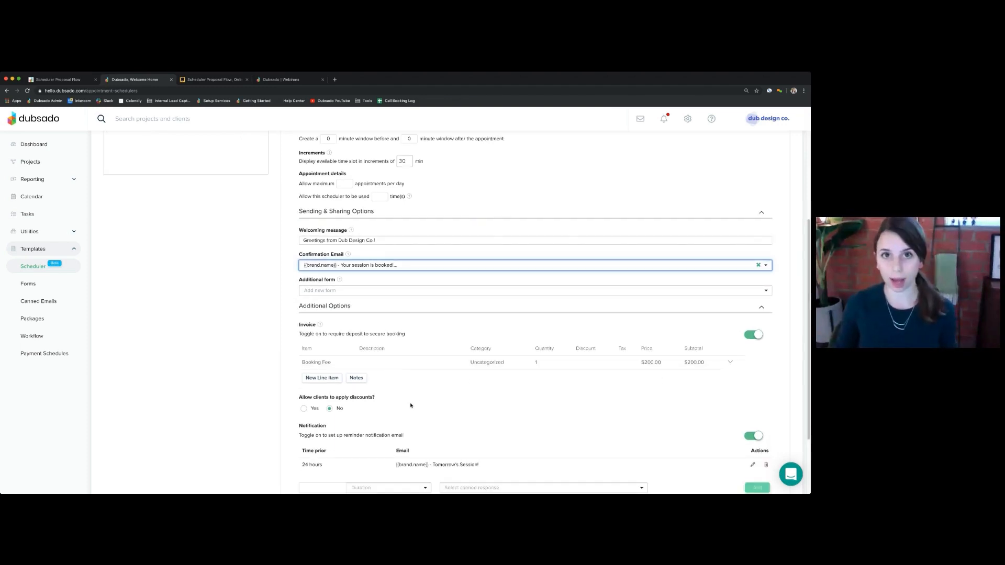
scroll(411, 405, "down", 3)
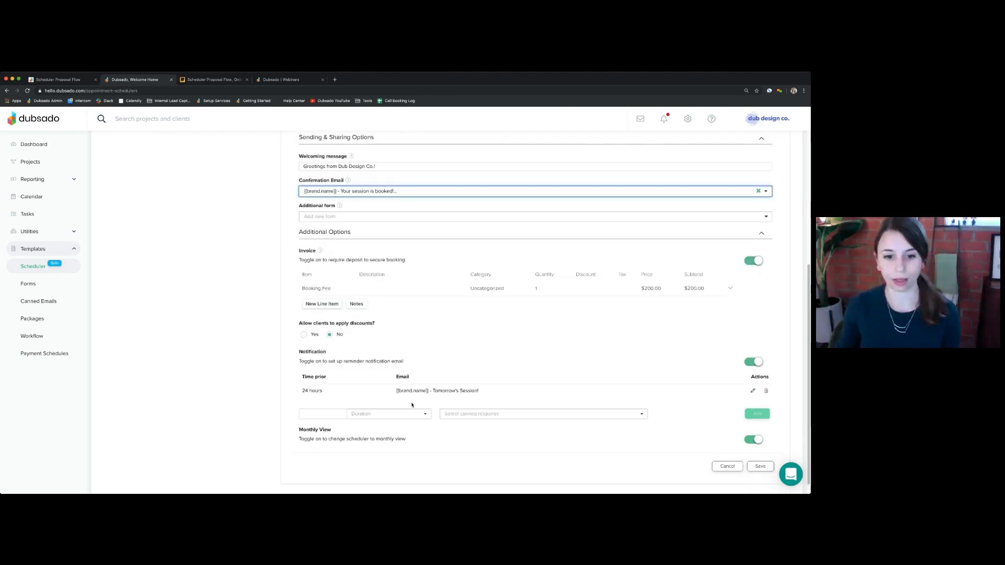
scroll(412, 405, "down", 1)
left_click_drag(300, 336, 483, 382)
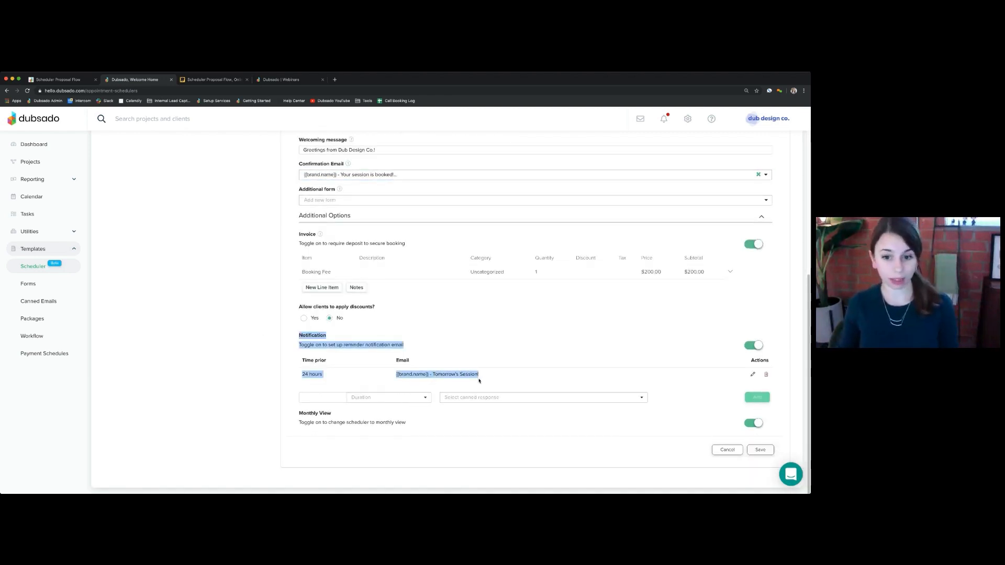
left_click(476, 375)
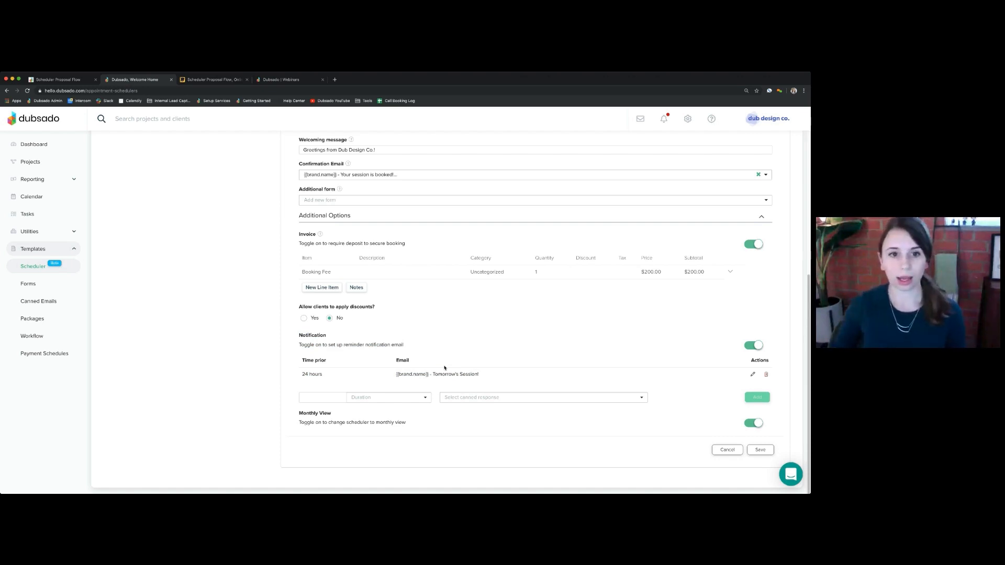
scroll(366, 272, "up", 1)
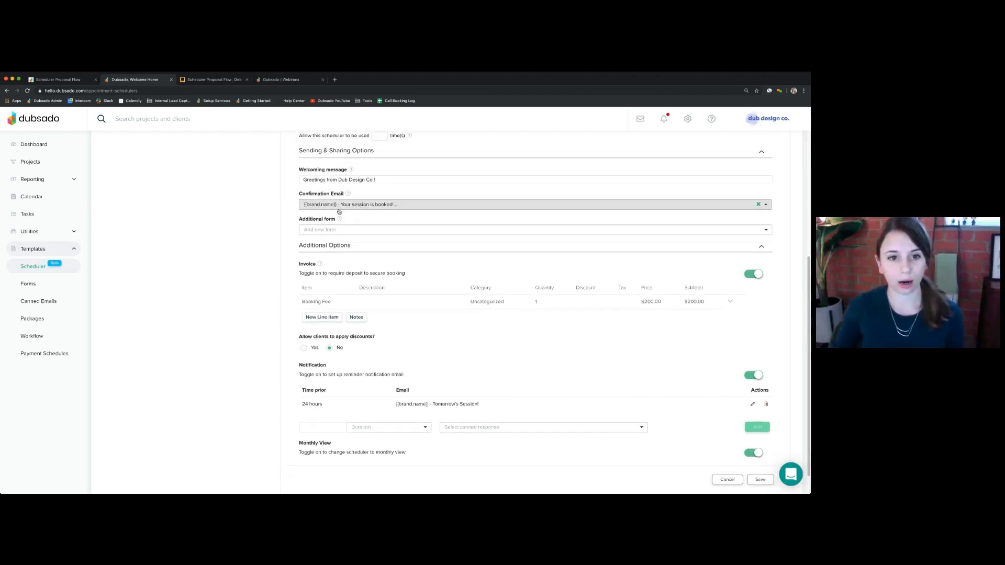
- Set Public Proposal as the additional form and acknowledge the contract-not-included warning
left_click_drag(298, 220, 338, 221)
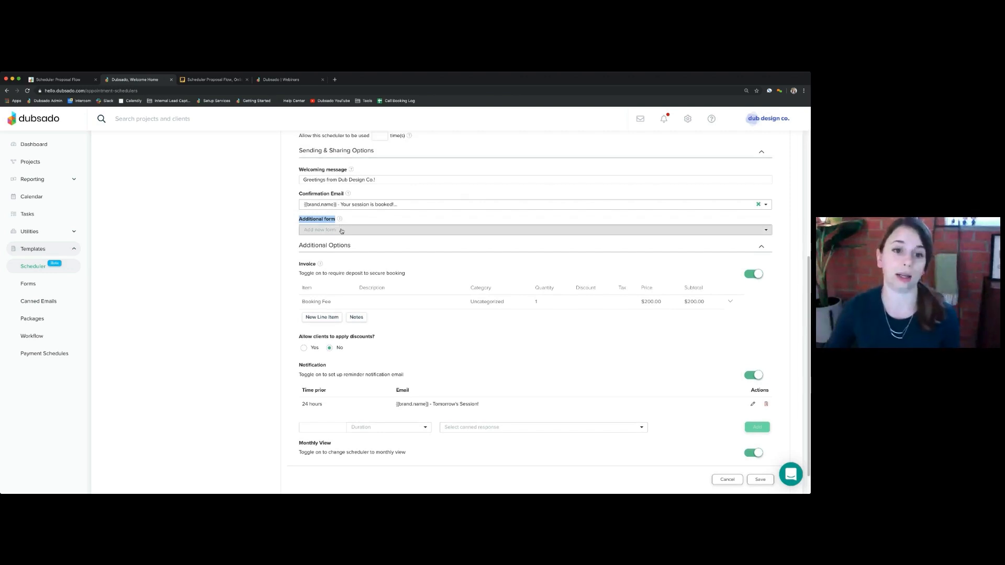
left_click(343, 231)
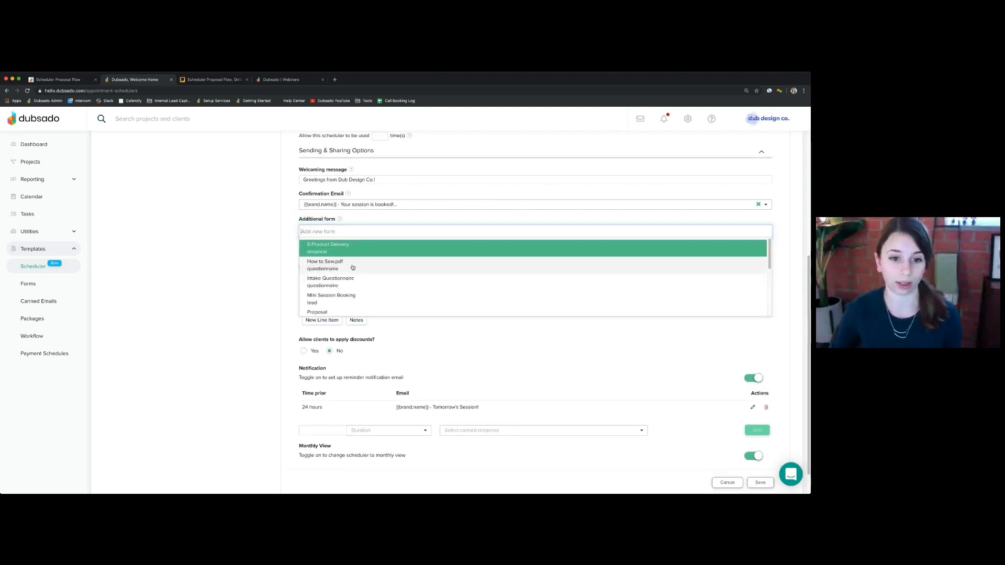
scroll(349, 287, "down", 2)
scroll(351, 288, "down", 5)
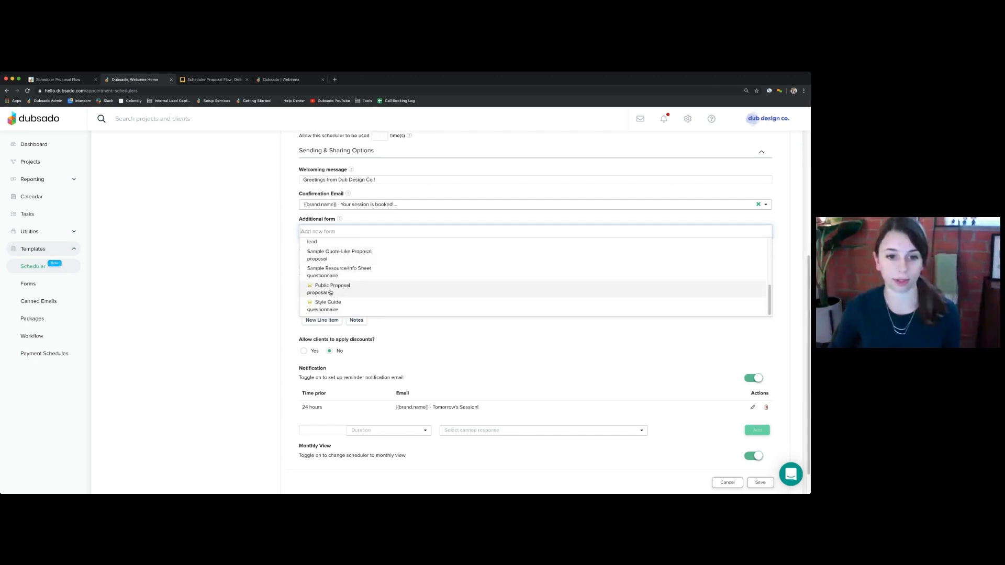
left_click(343, 291)
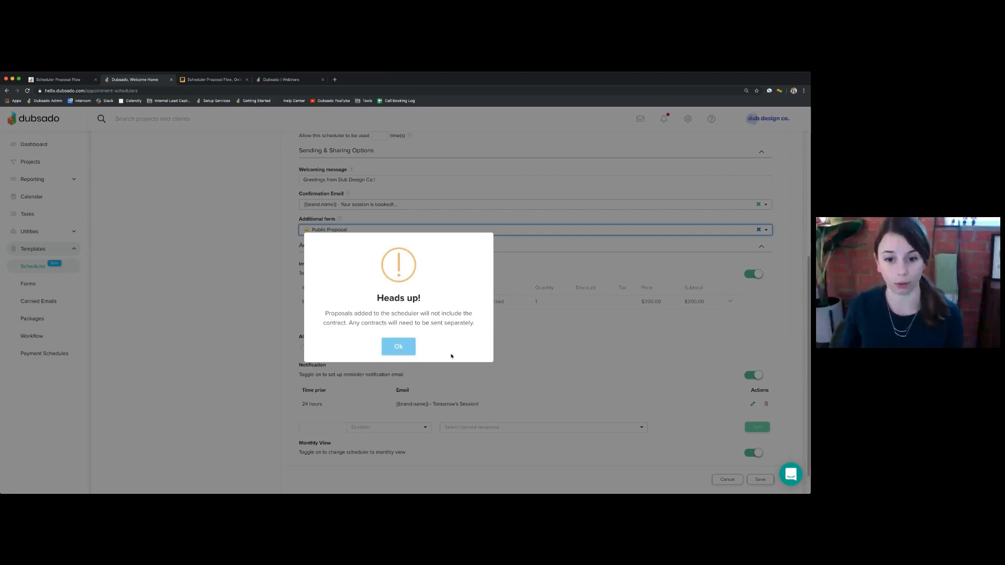
left_click(408, 347)
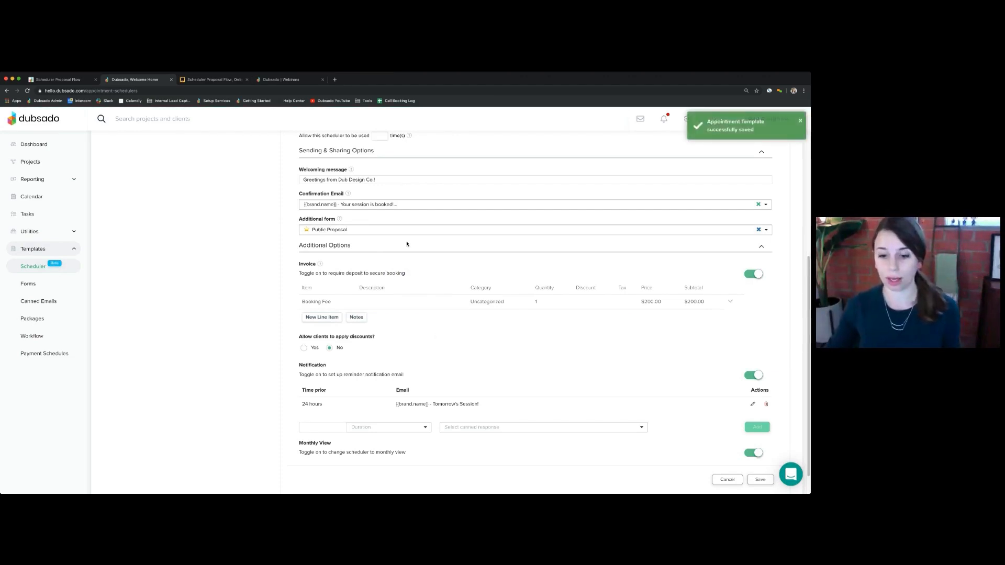
- Copy the scheduler's direct link from its sharing links and open an incognito window
scroll(406, 244, "up", 5)
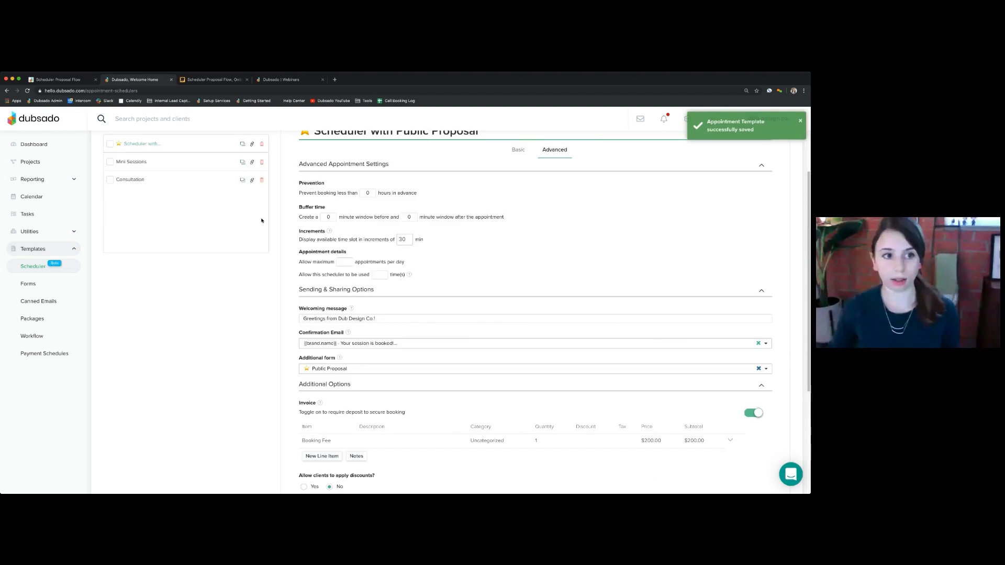
left_click(251, 193)
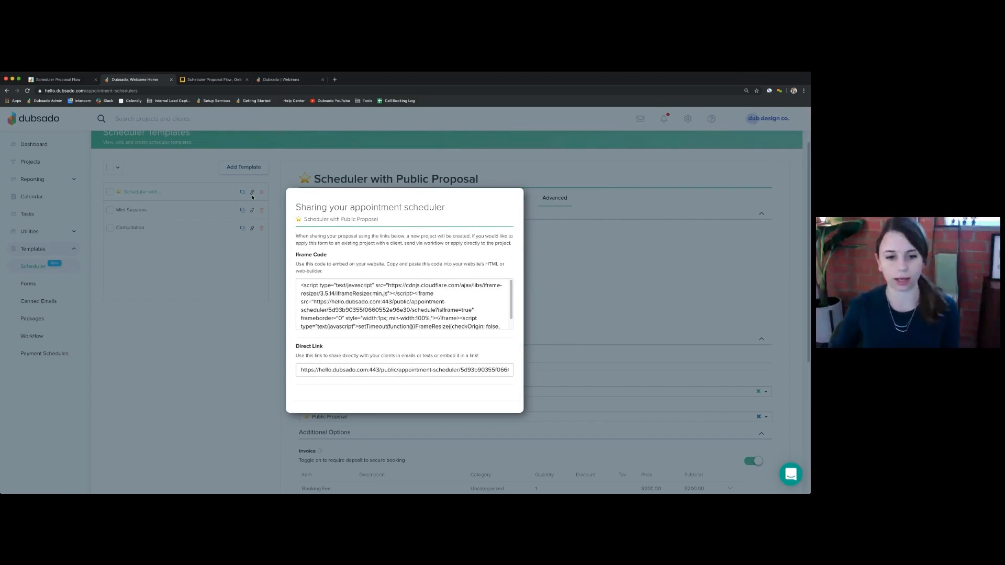
left_click(371, 371)
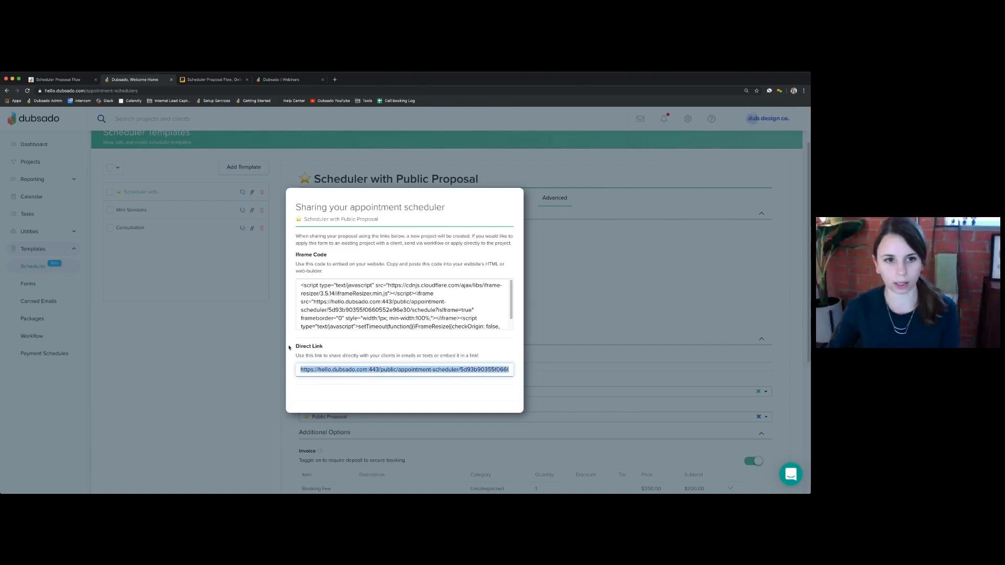
left_click(266, 339)
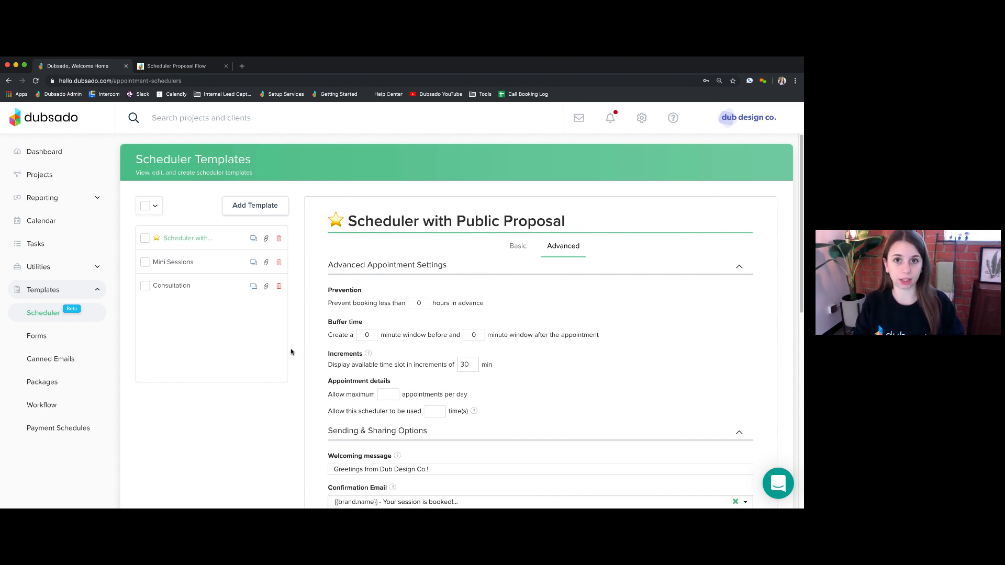
left_click(266, 239)
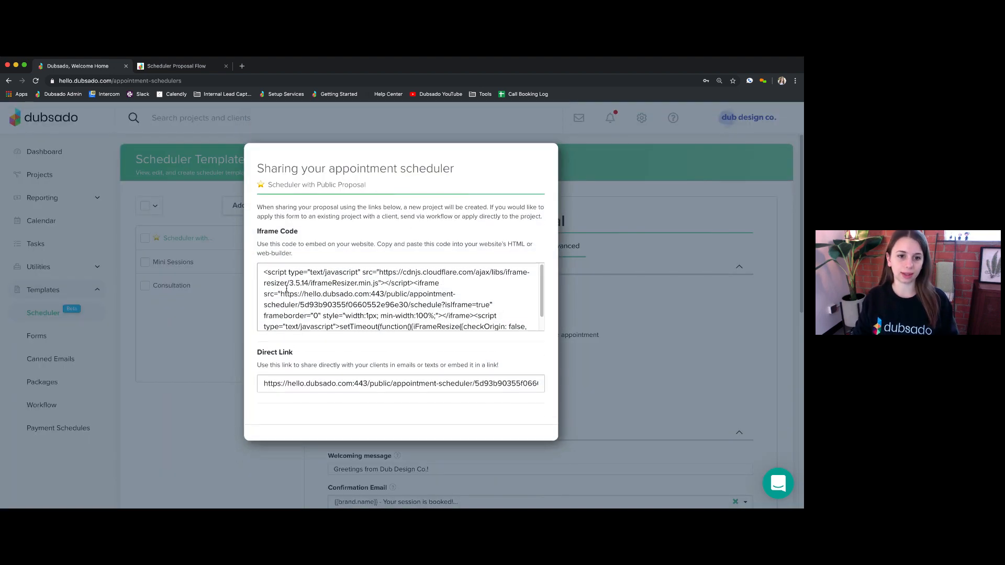
triple_click(320, 405)
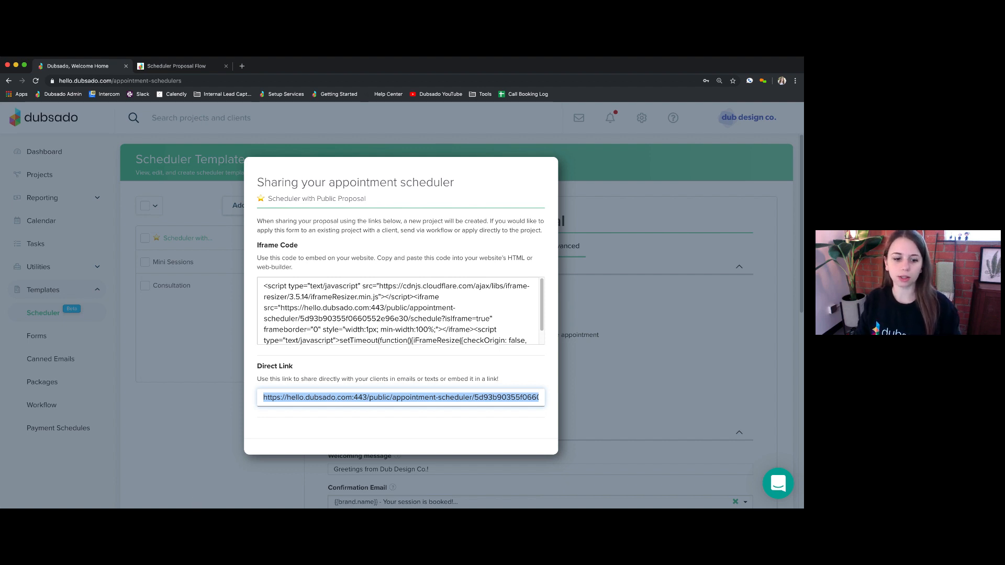
key("super+shift+n")
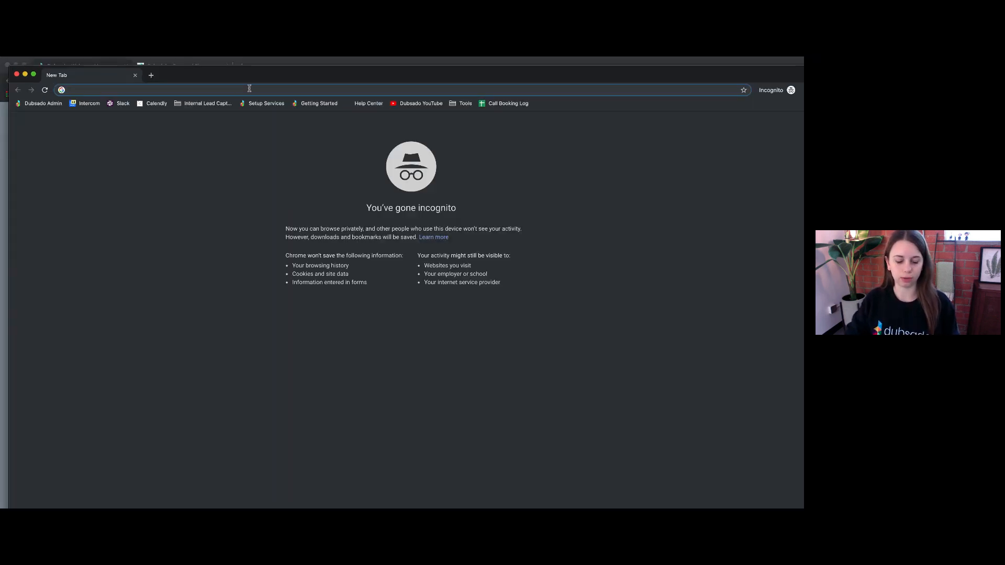
- Load the pasted scheduler link and book the 1:30 PM slot on Wednesday, October 2
type("https://hello.dubsado.com/public/appointment-scheduler/5d93b90355f0660552e96e30/schedule")
key("Return")
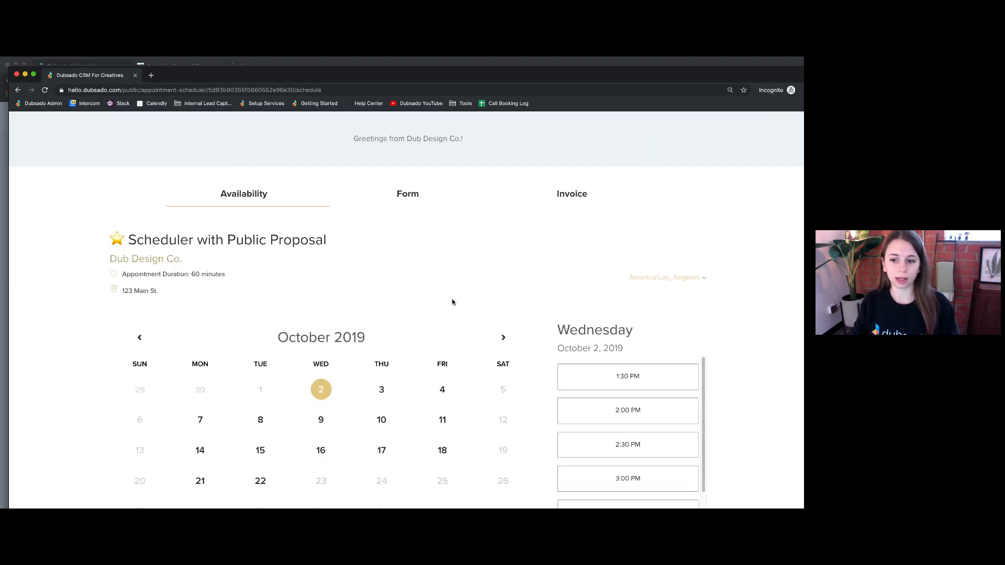
scroll(379, 344, "down", 1)
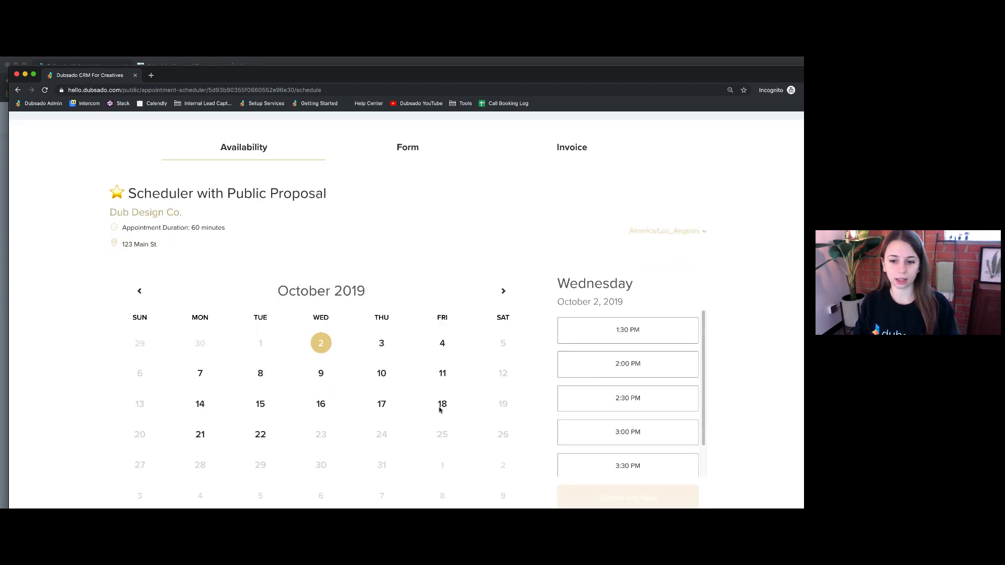
left_click_drag(434, 78, 423, 70)
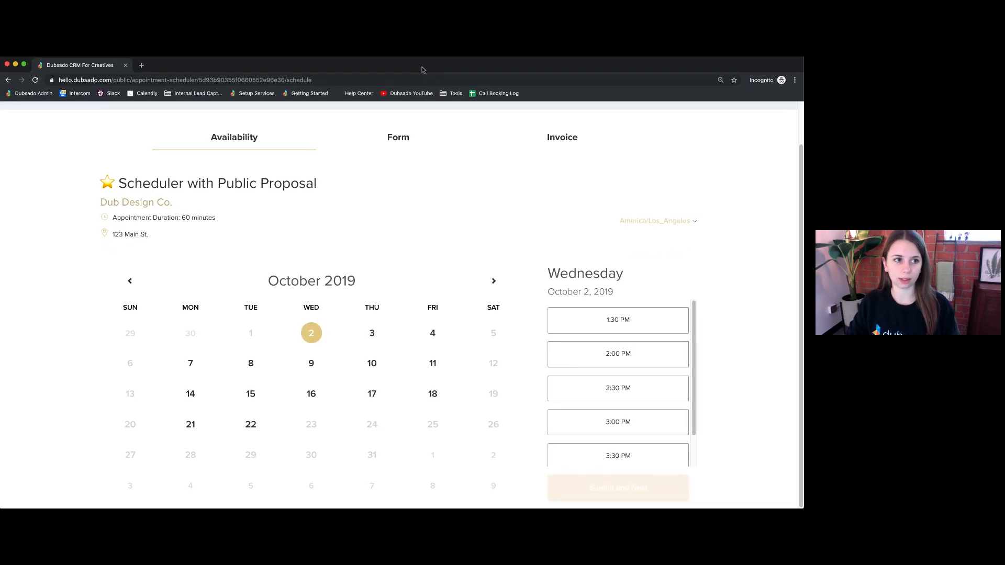
left_click(631, 325)
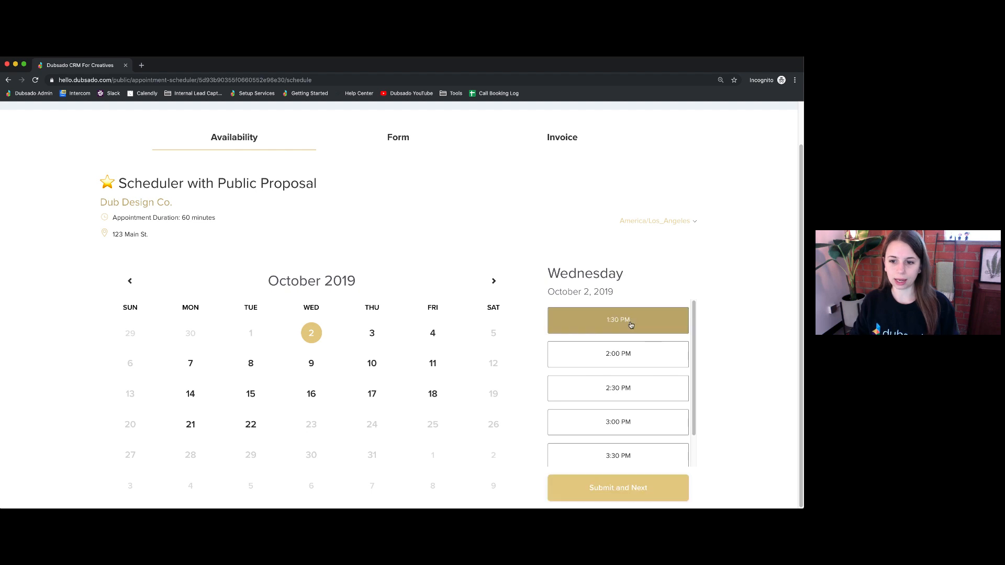
left_click(637, 488)
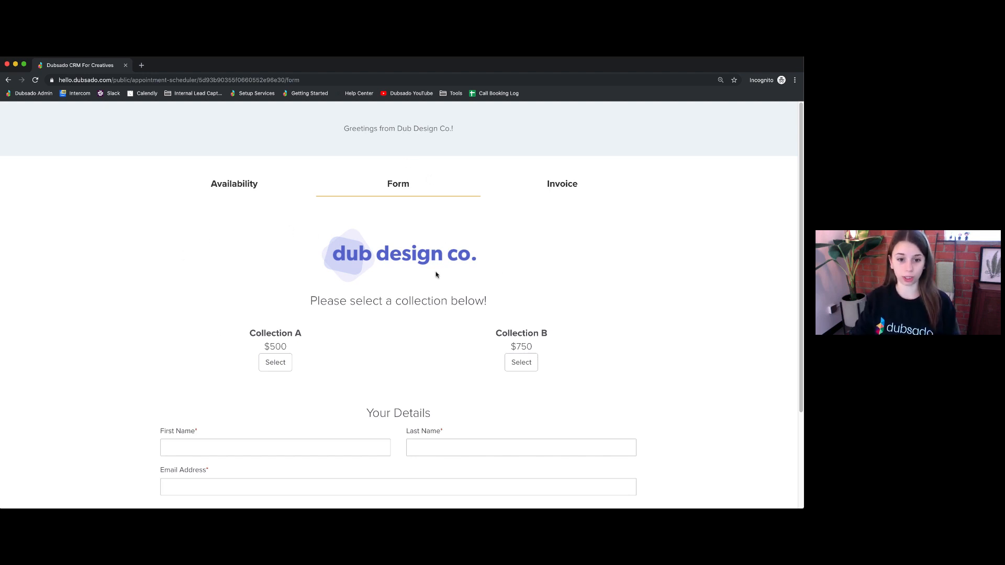
- Select Collection A, enter the client's first name, last name and e-mail, and submit the form
left_click(276, 362)
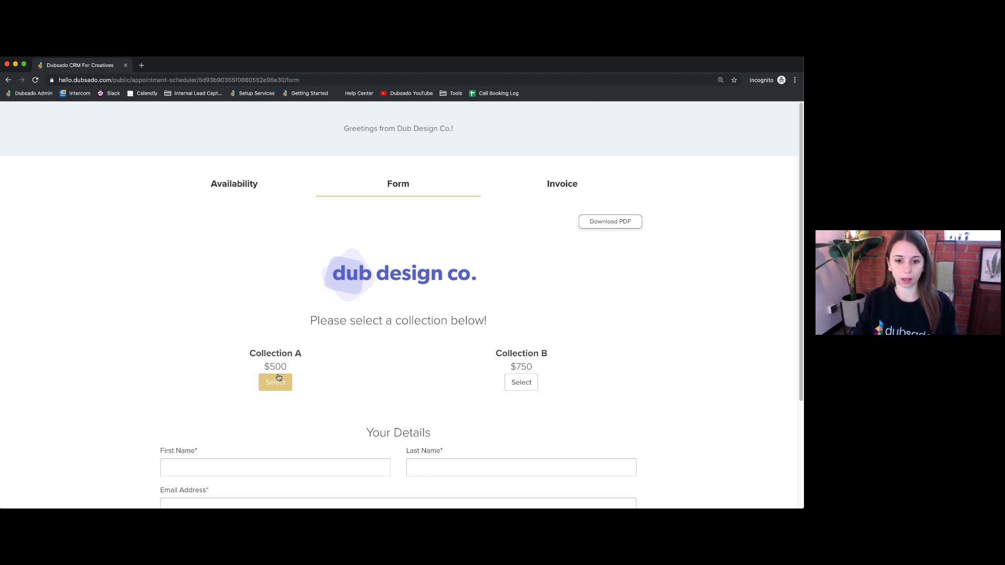
scroll(279, 377, "down", 3)
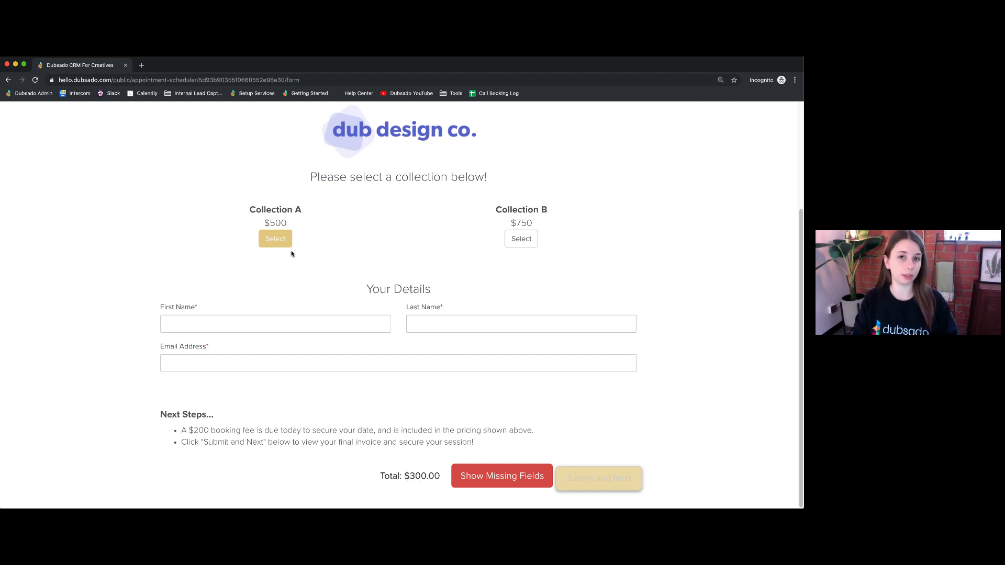
left_click(281, 324)
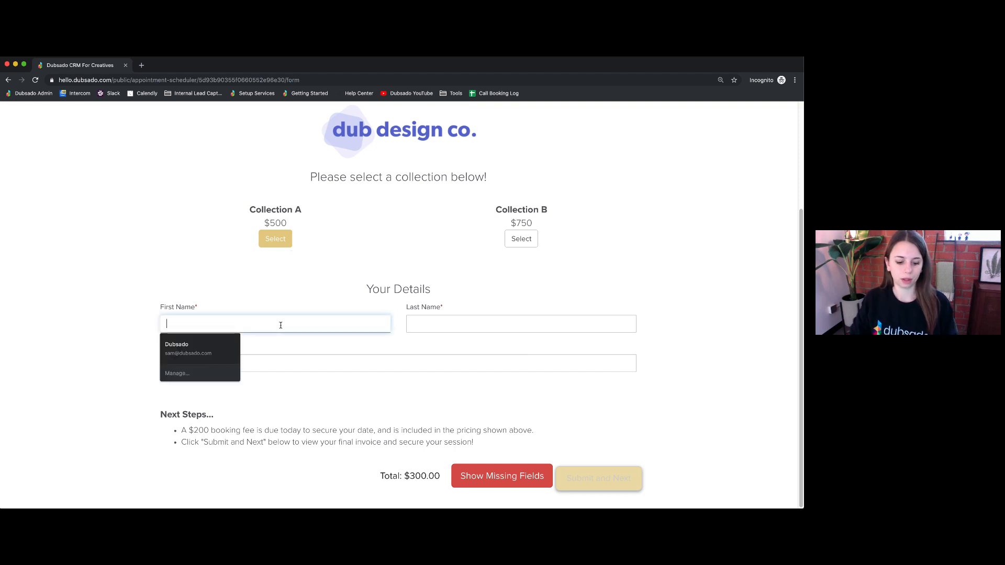
type("Sam")
key("Tab")
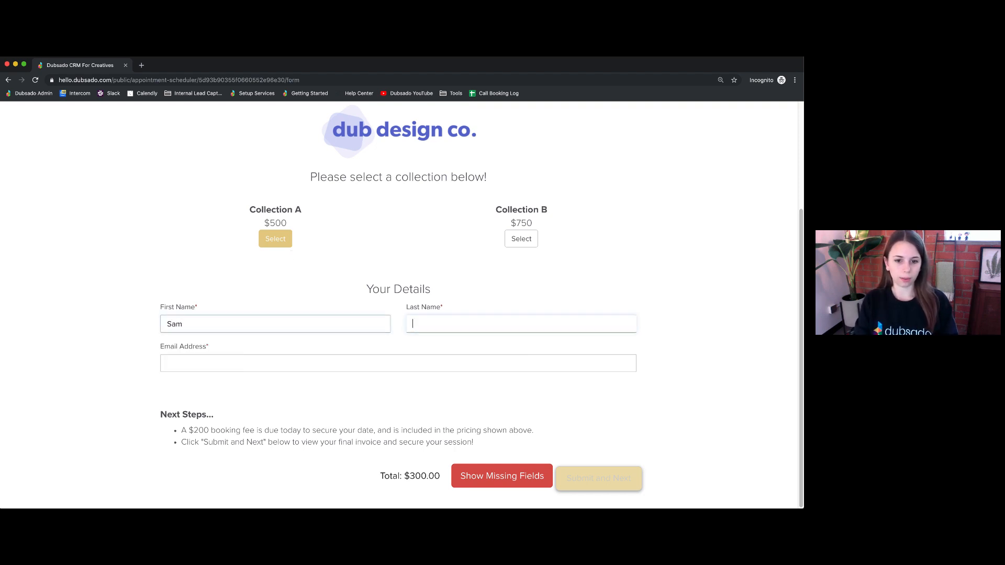
type("dubsado")
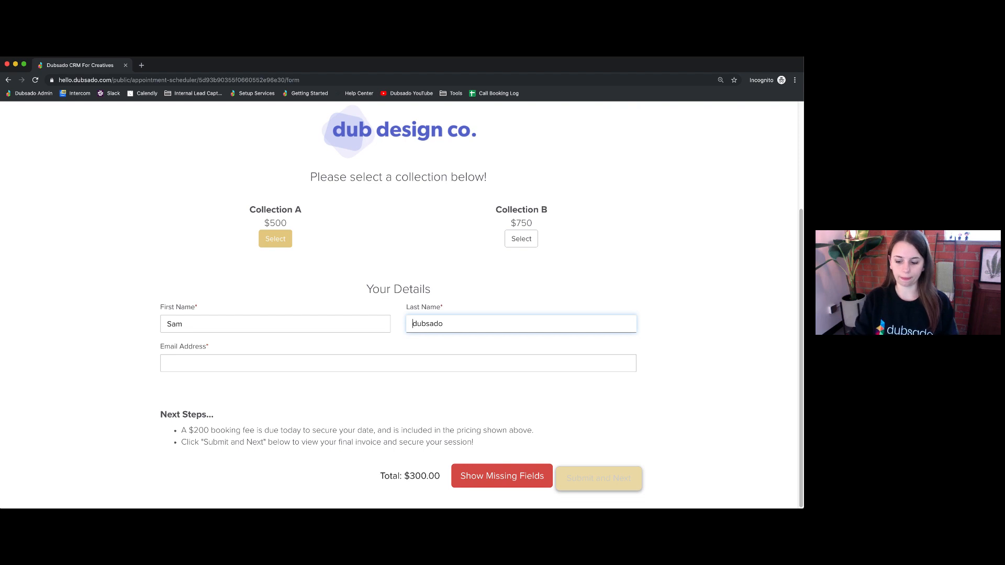
key("Delete")
type("D")
key("Tab")
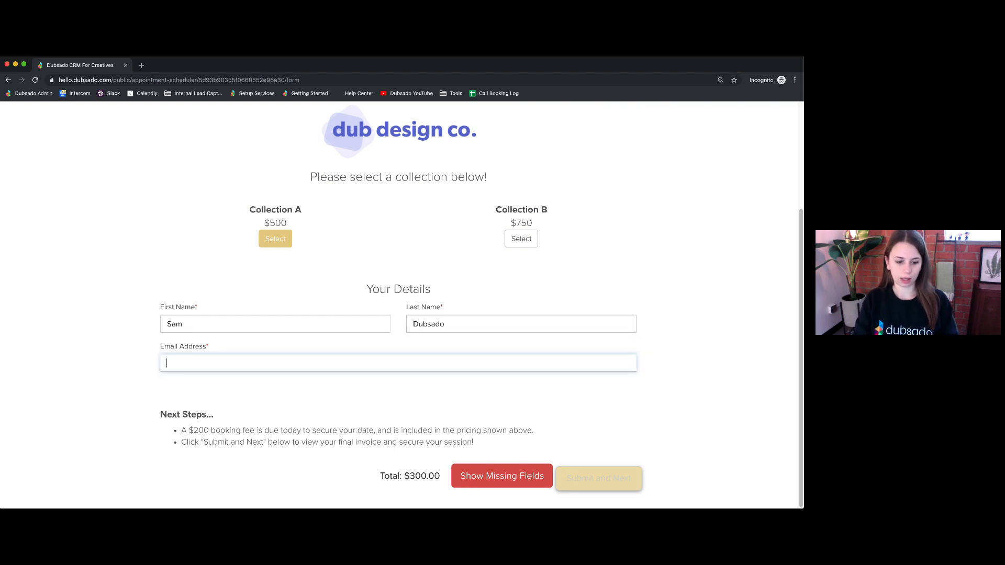
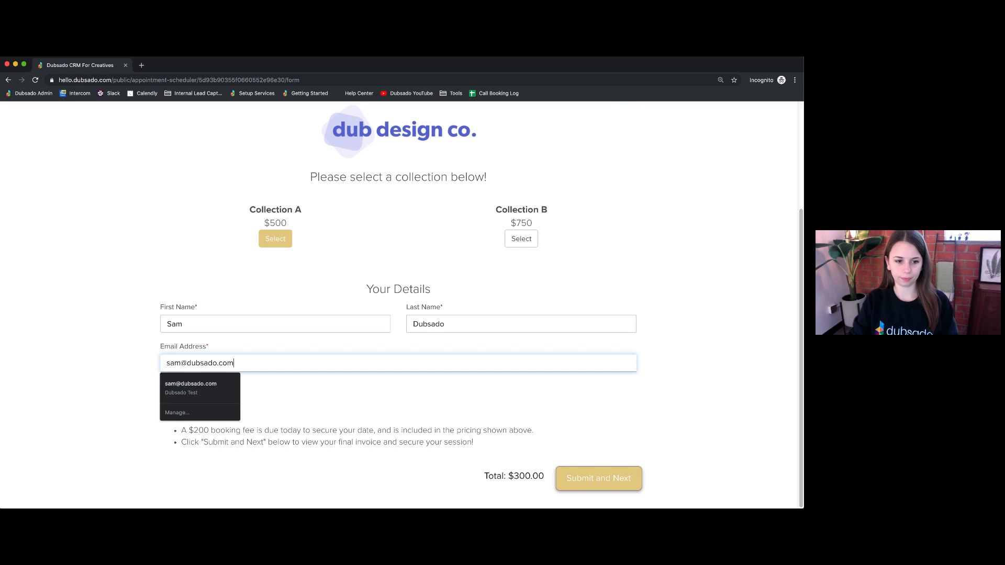
left_click(352, 392)
left_click(628, 479)
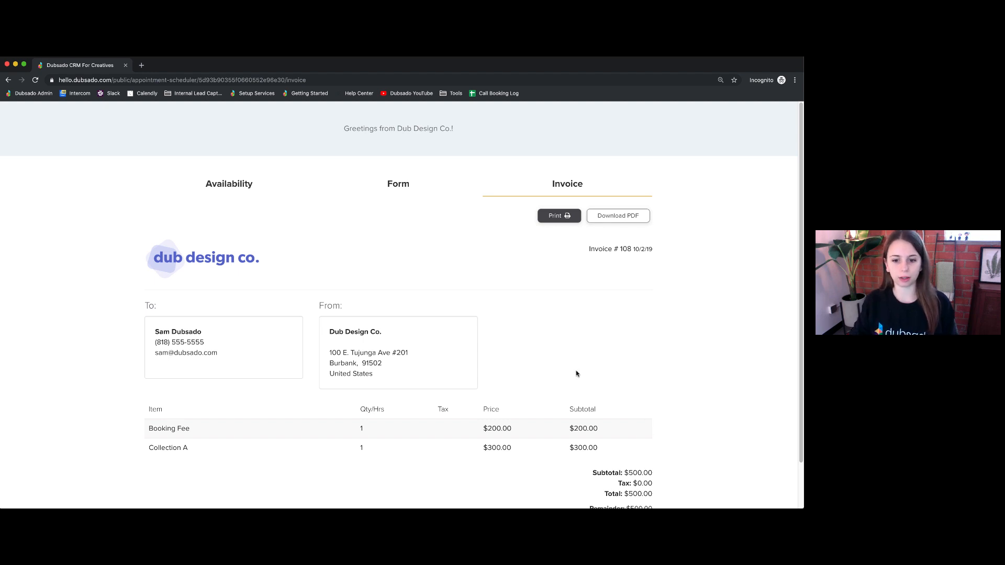
- Review the $200 Booking Fee and $300 Collection A lines, then submit the $500 invoice
scroll(471, 450, "down", 2)
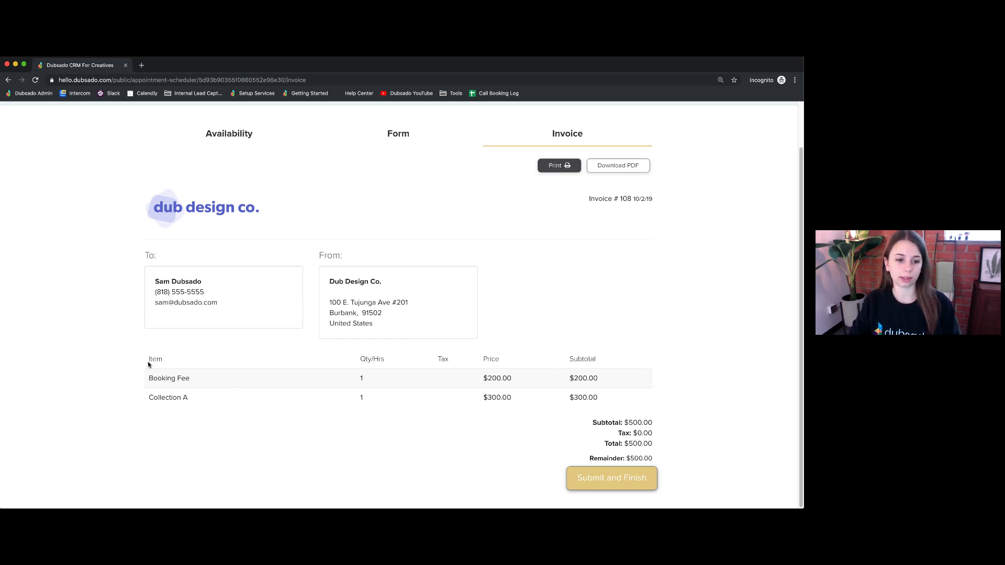
left_click_drag(149, 360, 234, 372)
left_click(193, 379)
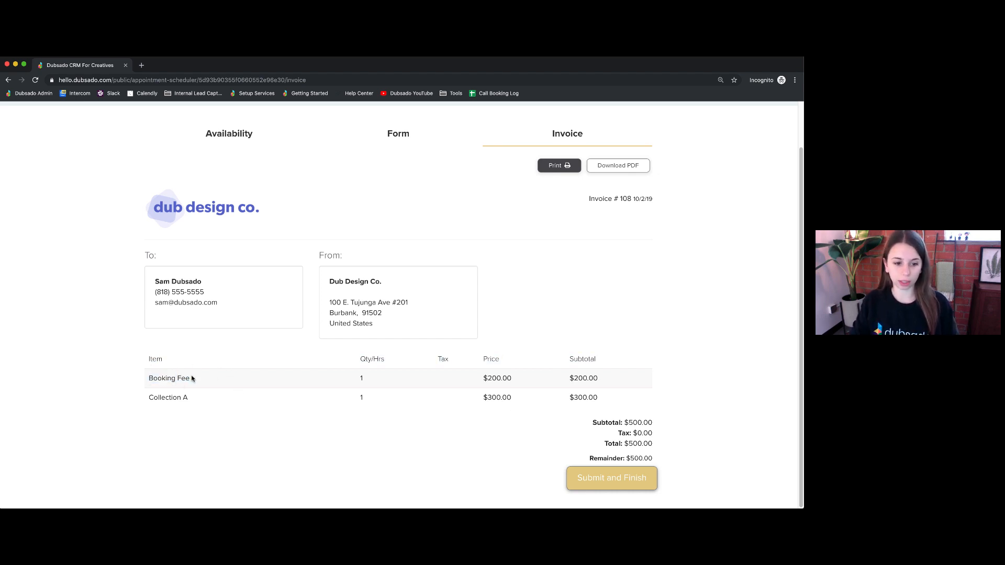
left_click_drag(150, 399, 221, 400)
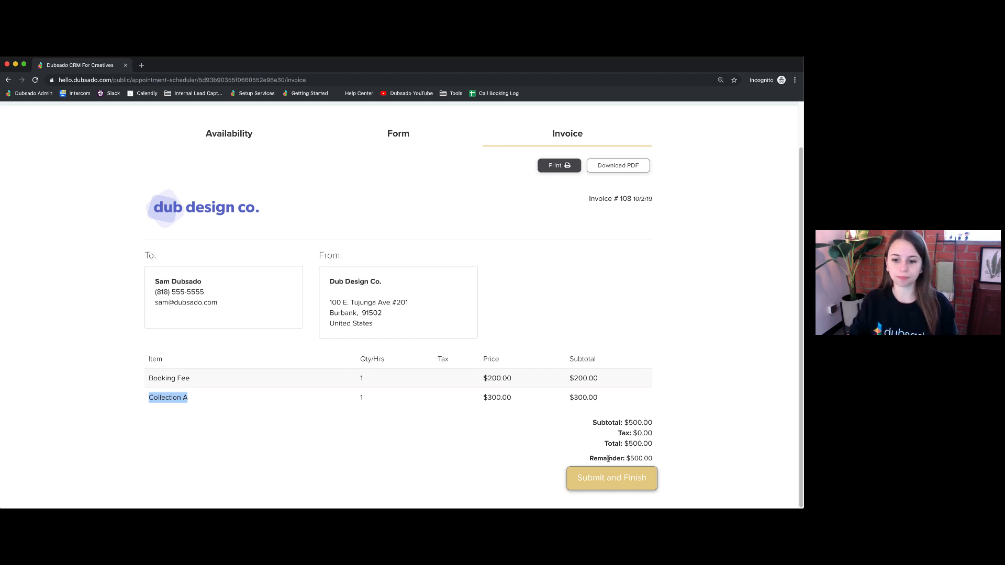
left_click(607, 477)
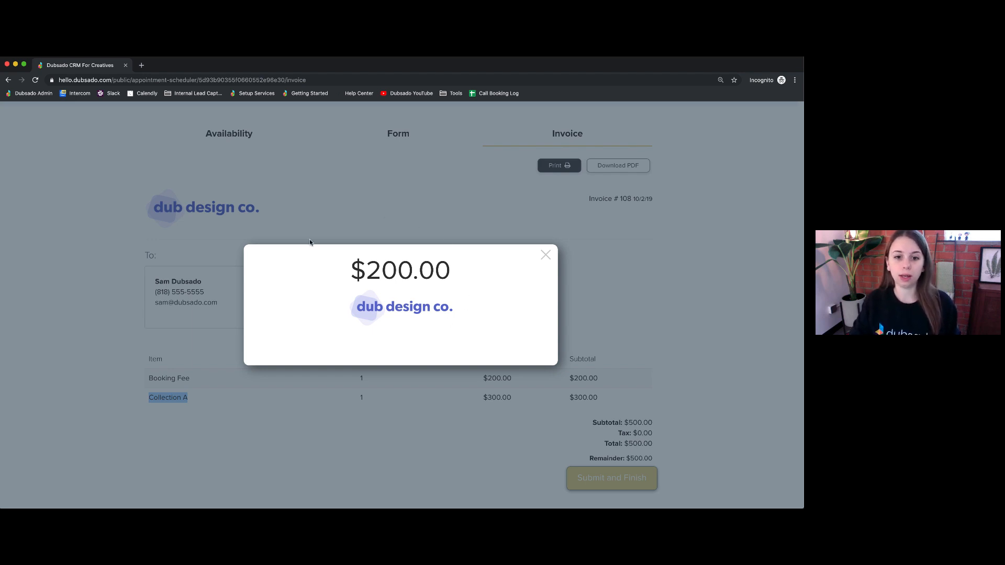
- Close the payment and sharing windows, then go to the Payment Schedules templates
left_click(544, 255)
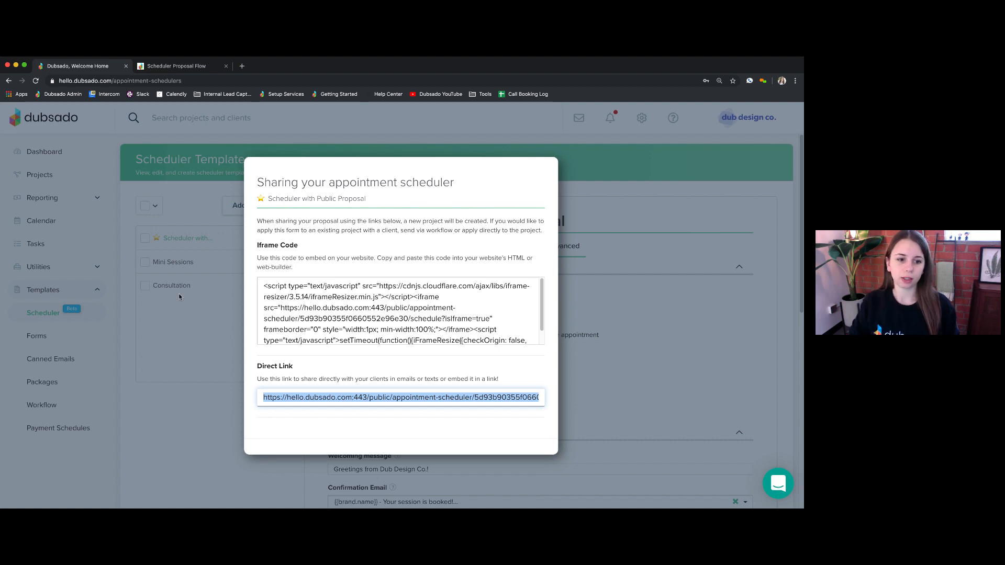
left_click(161, 398)
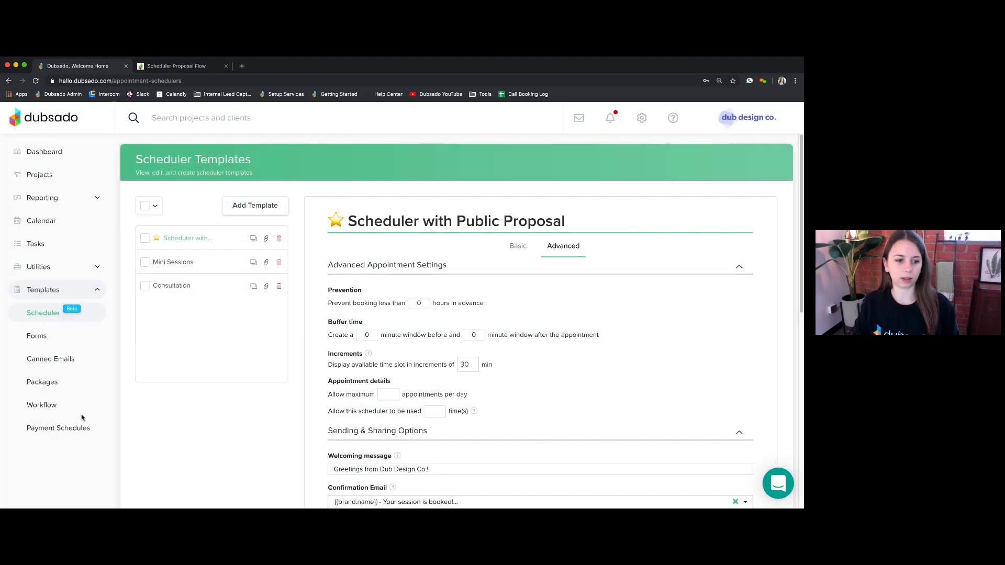
left_click(50, 429)
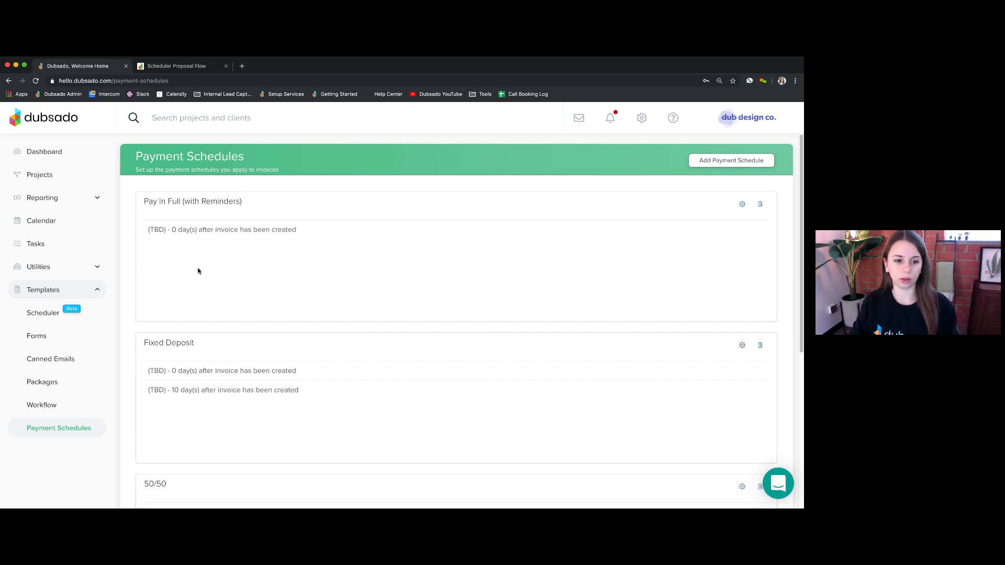
- Open the Fixed Deposit schedule and the settings of its first payment, due at 0 days
left_click_drag(144, 343, 213, 346)
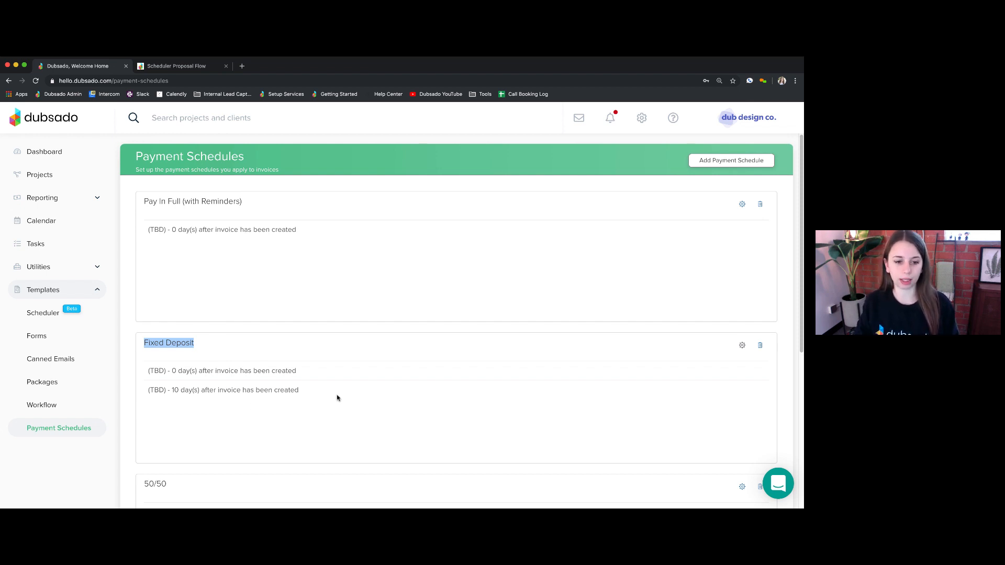
left_click(742, 345)
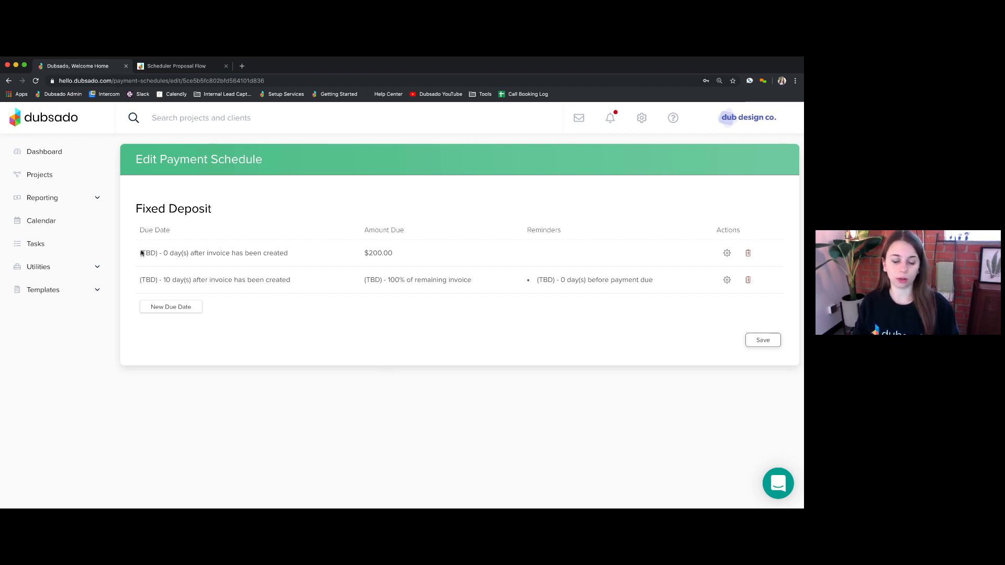
left_click_drag(139, 253, 291, 256)
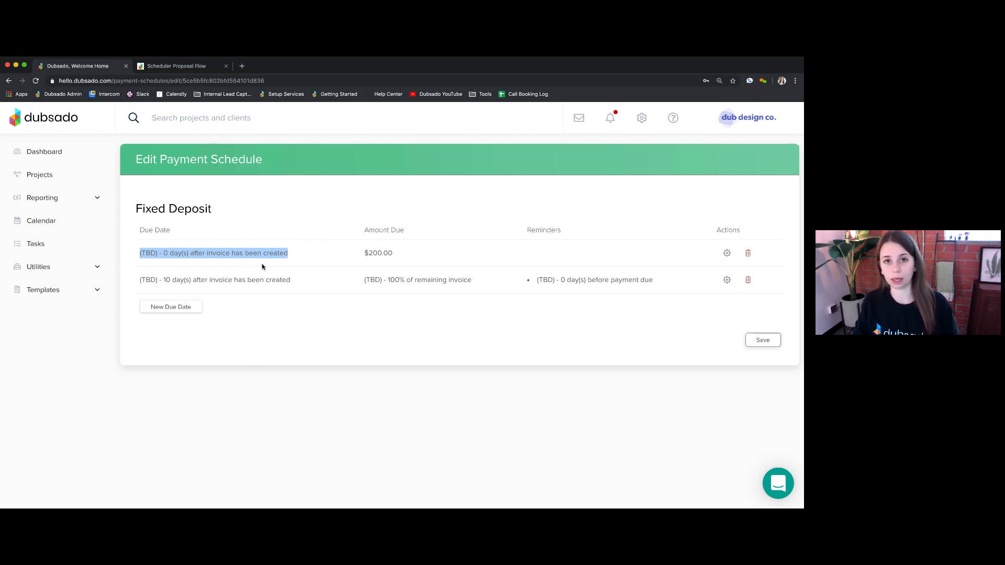
left_click(726, 253)
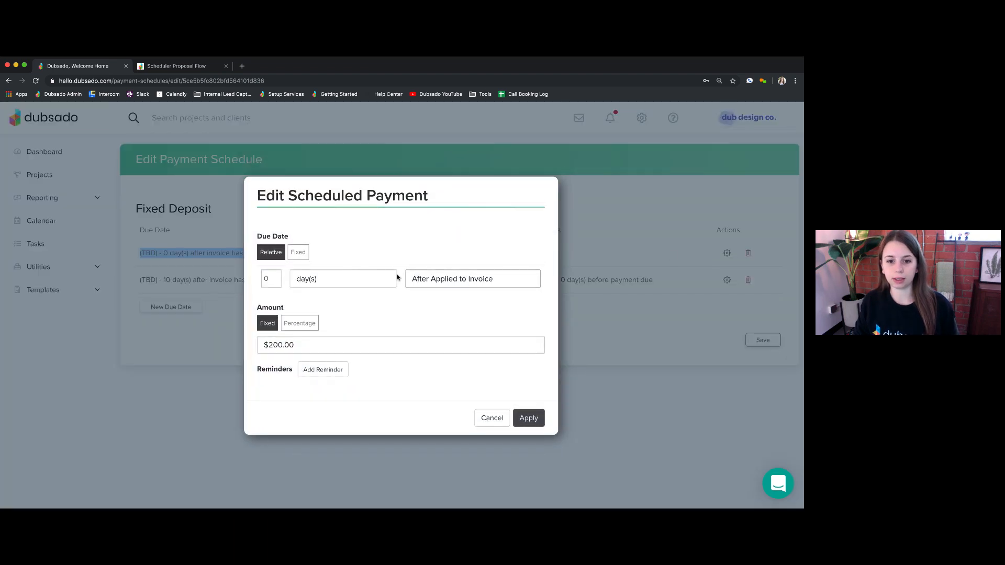
- Keep the After Applied to Invoice trigger and fixed $200.00 amount, and apply the payment unchanged
left_click(442, 280)
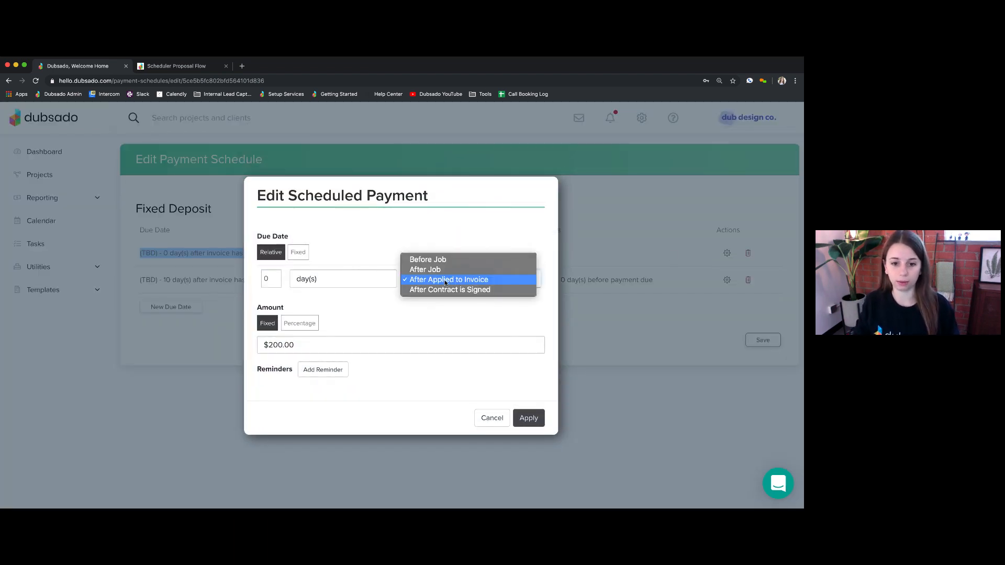
left_click(447, 283)
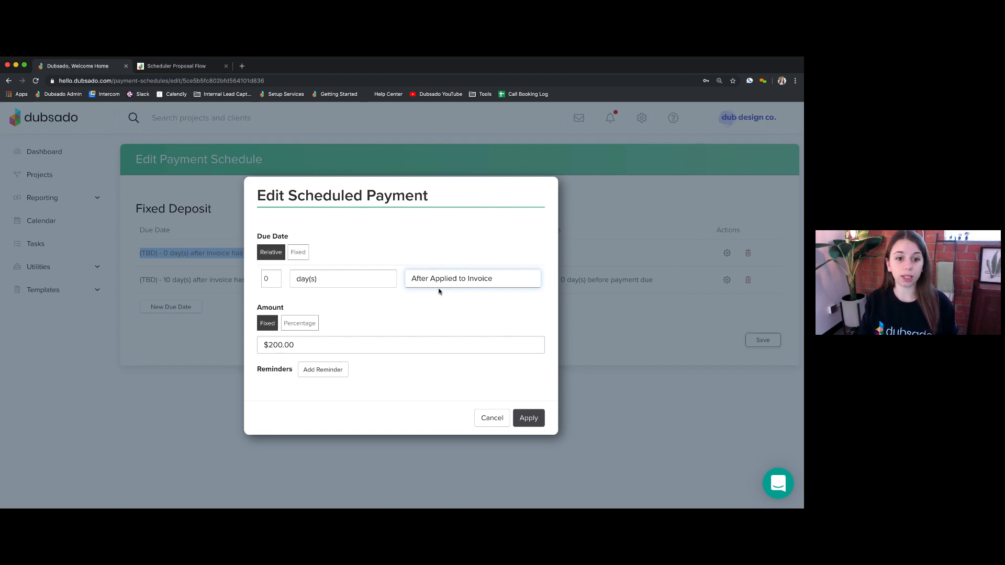
left_click_drag(299, 346, 243, 350)
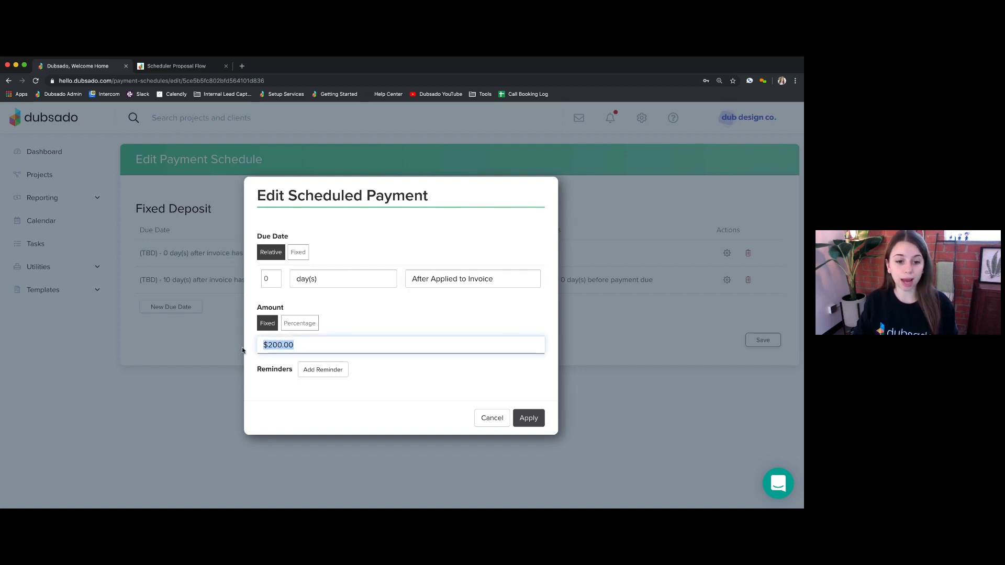
left_click(727, 254)
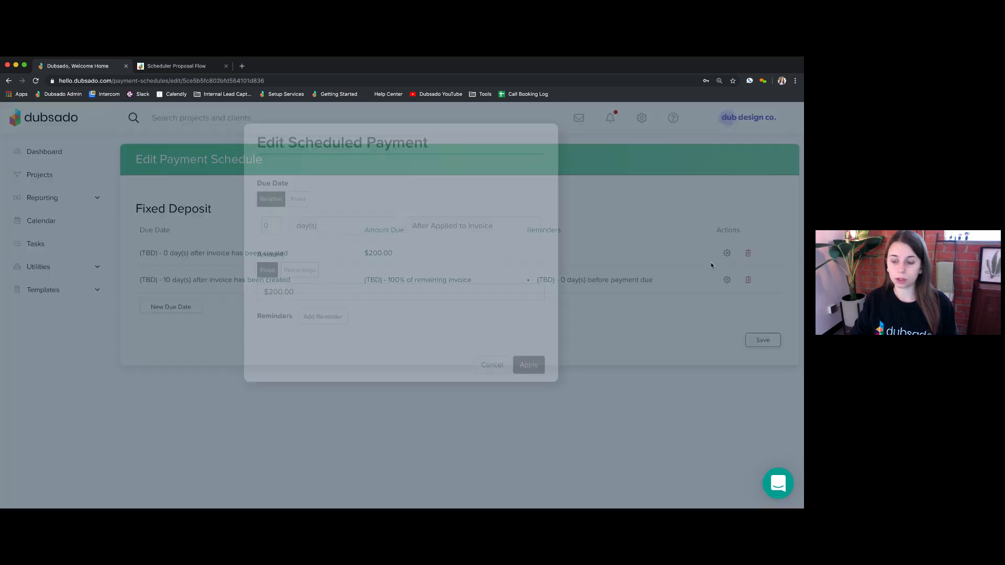
left_click_drag(295, 345, 268, 345)
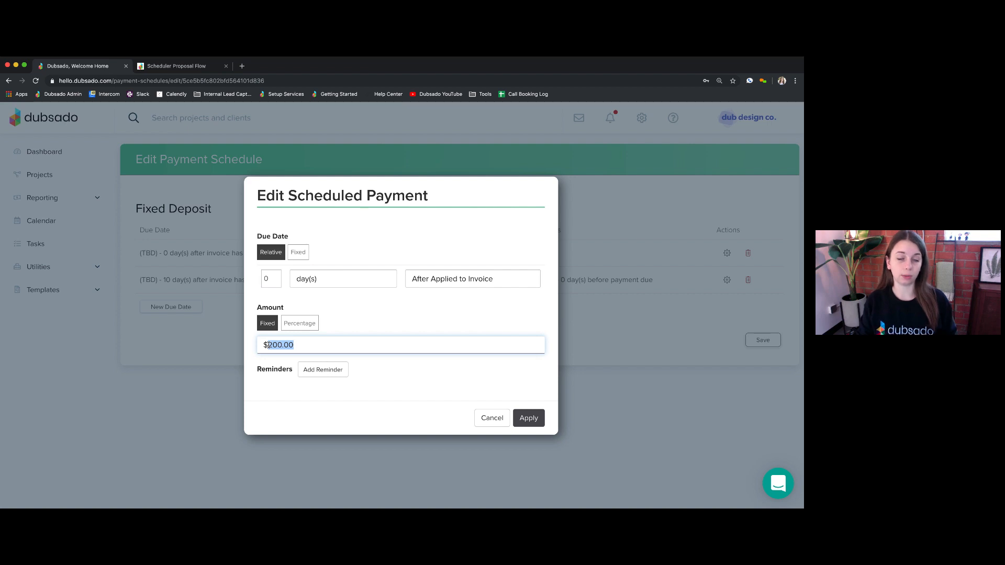
left_click(296, 345)
left_click_drag(268, 345, 301, 346)
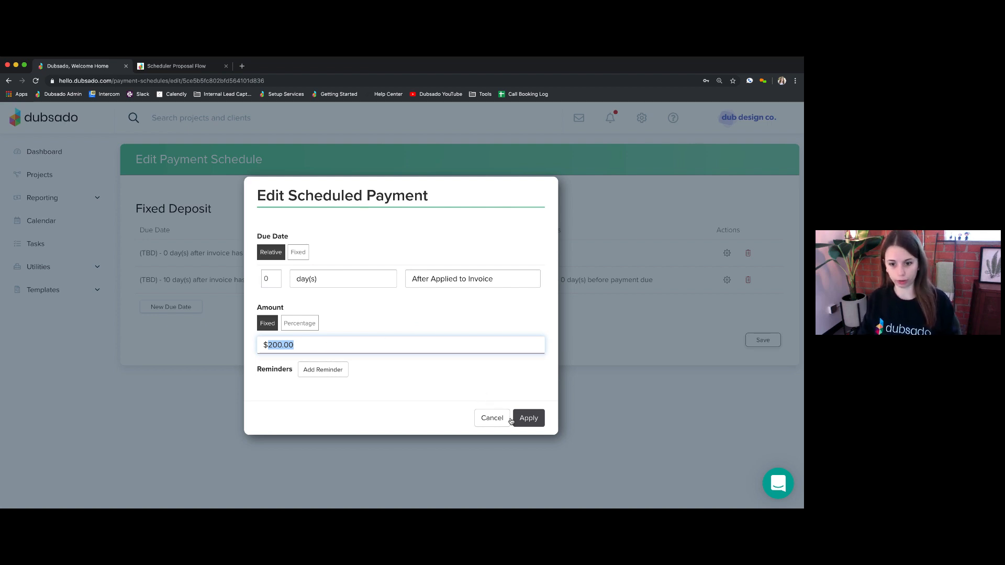
left_click(527, 419)
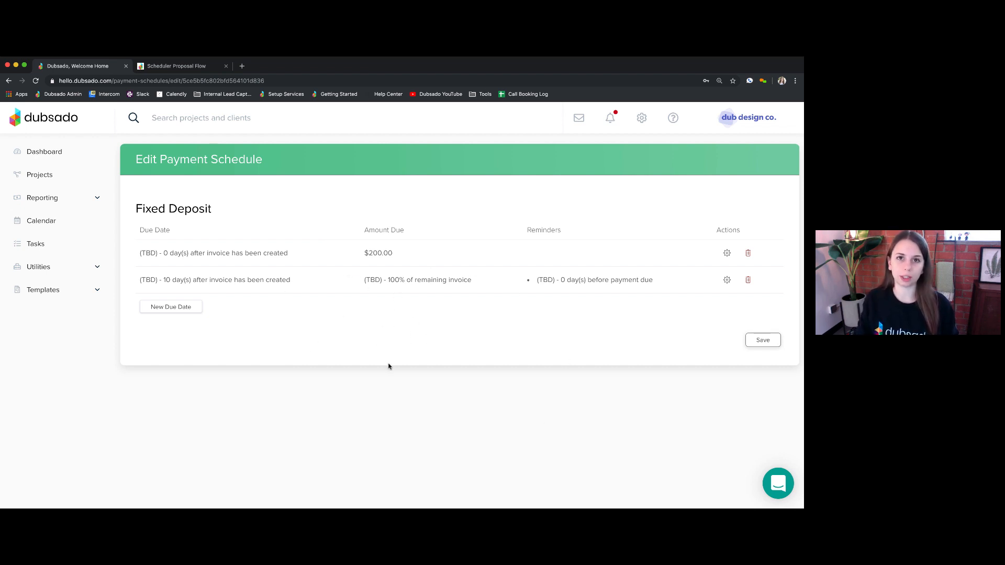
mouse_move(386, 280)
left_mouse_down()
mouse_move(416, 282)
mouse_move(402, 281)
left_mouse_up()
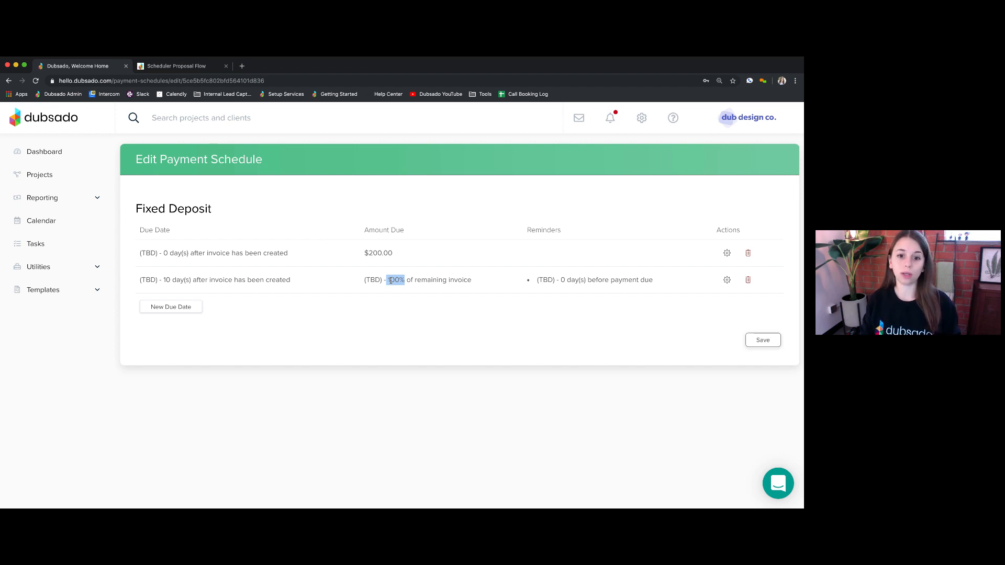
double_click(387, 253)
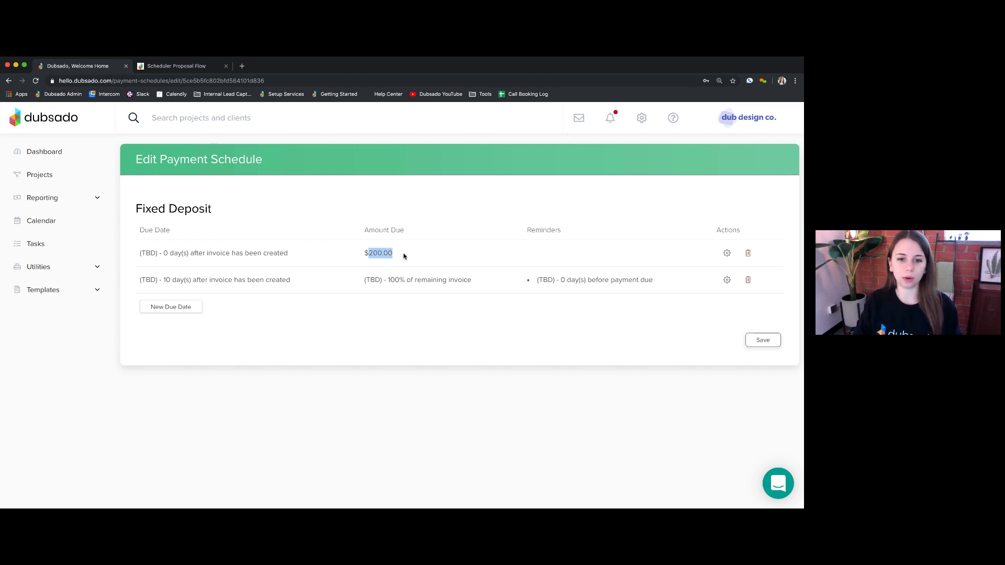
left_click_drag(387, 280, 404, 287)
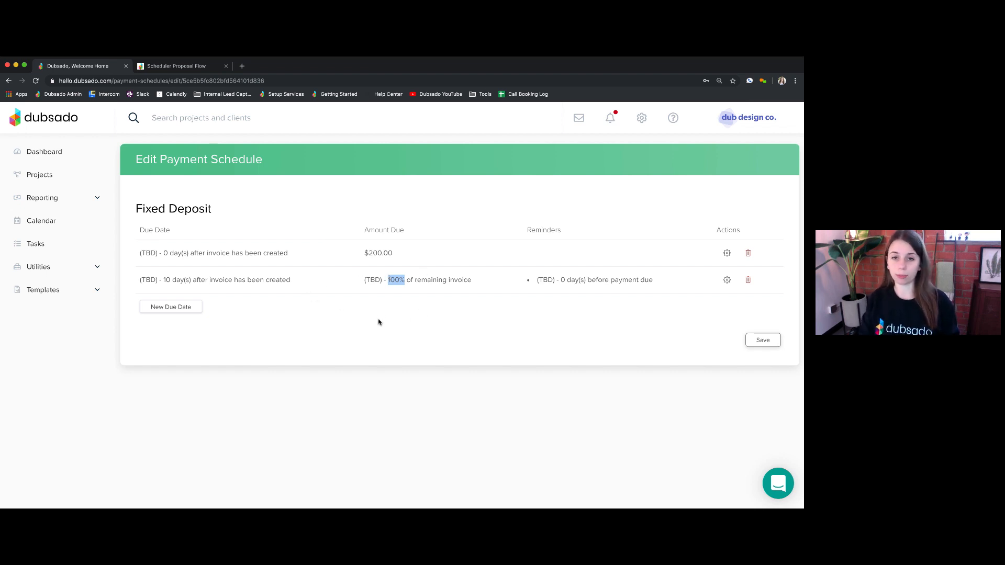
left_click(397, 281)
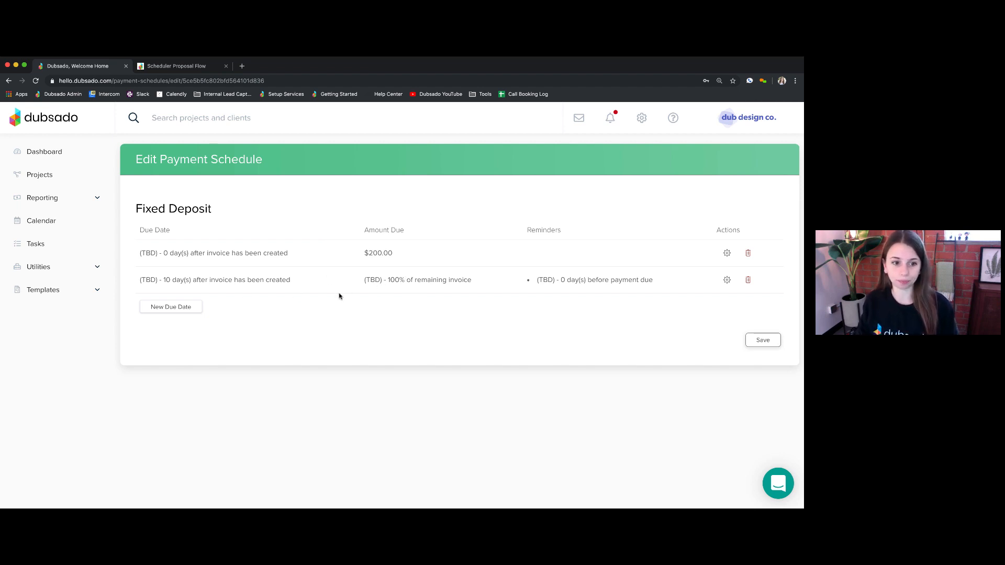
left_click_drag(163, 279, 293, 281)
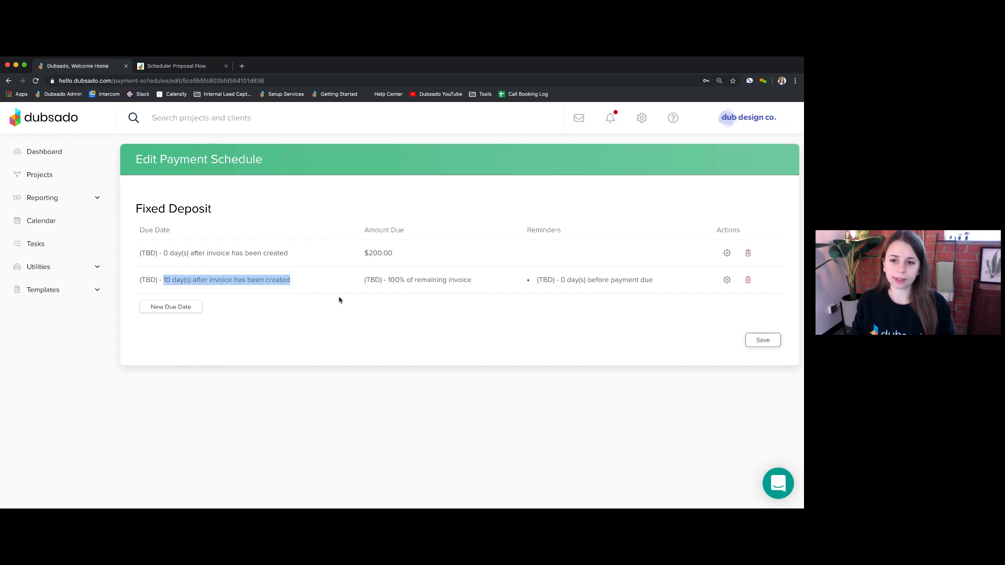
- Open the second payment's settings and keep After Applied to Invoice as its due trigger
left_click(727, 282)
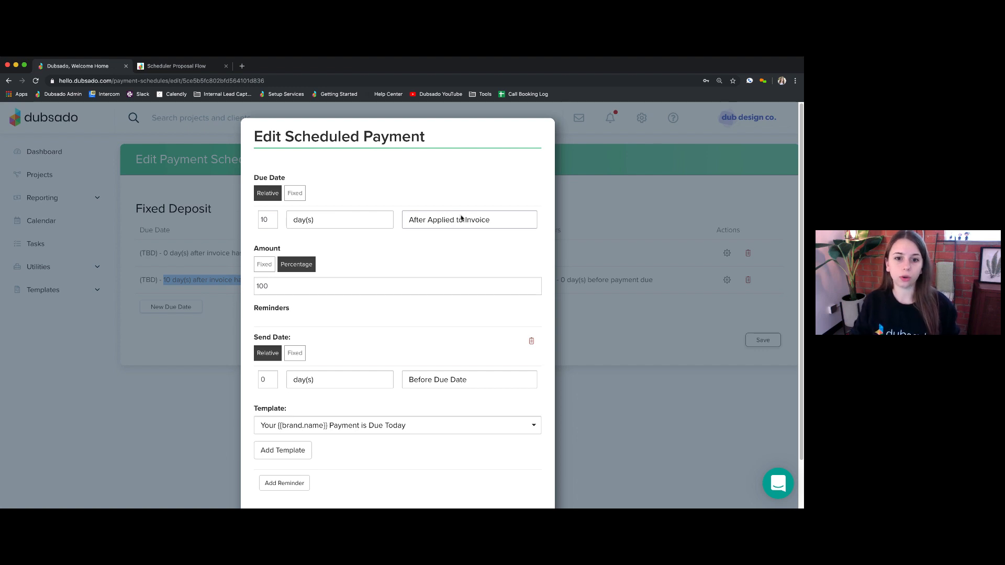
left_click(461, 218)
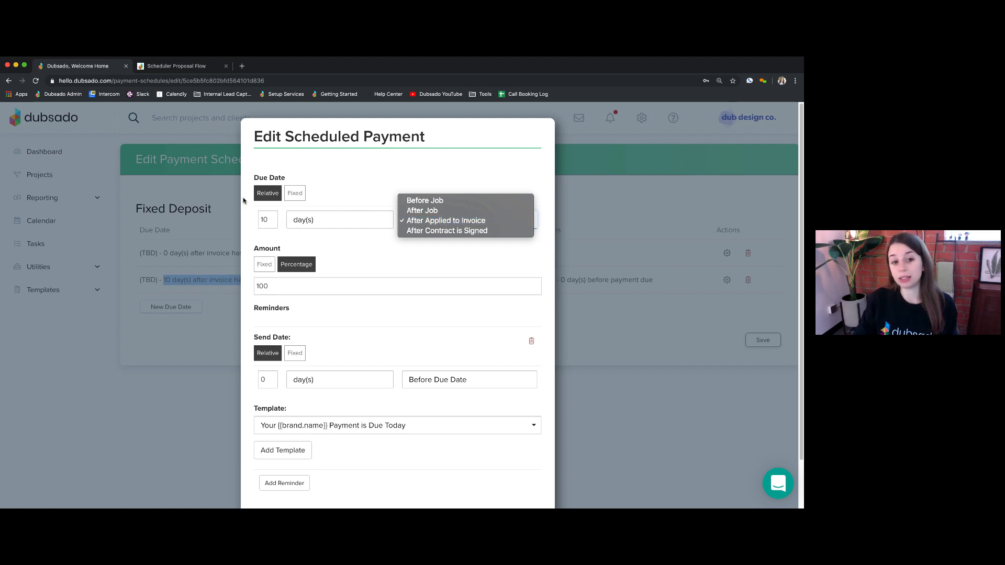
left_click(434, 222)
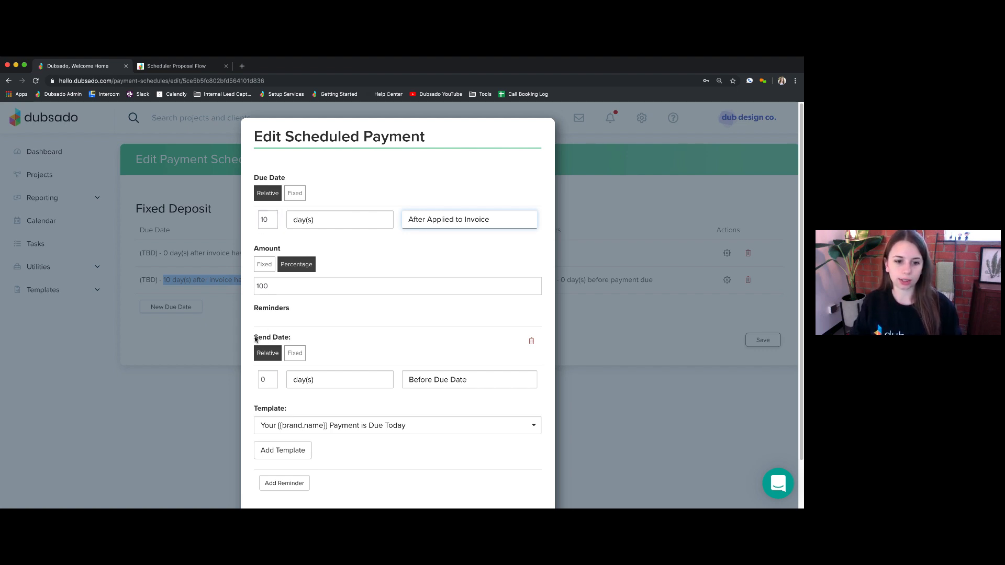
- Inspect the second payment's reminder, which is sent 0 days before the due date
left_click_drag(254, 340, 296, 343)
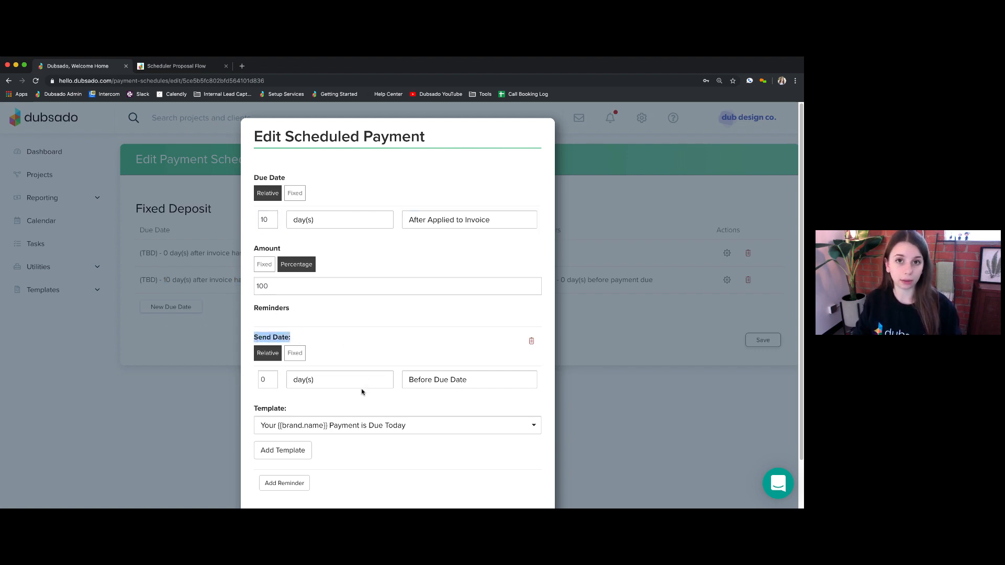
scroll(364, 402, "down", 3)
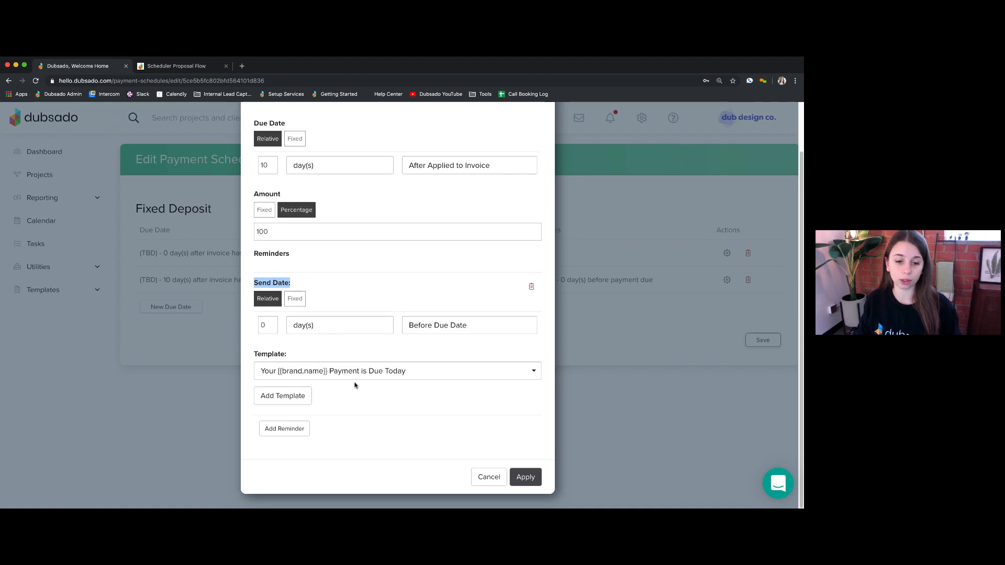
left_click(376, 395)
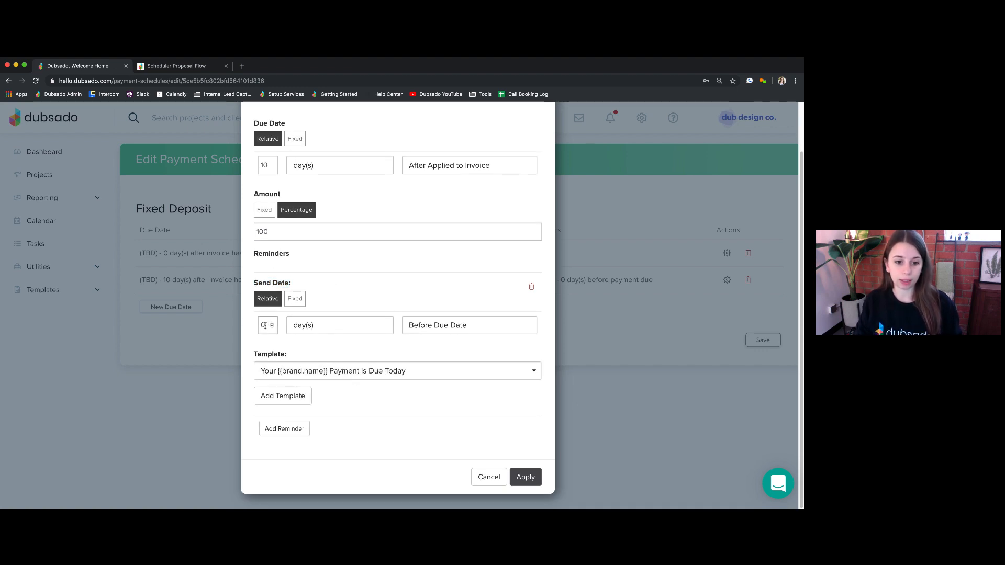
left_click_drag(266, 325, 258, 327)
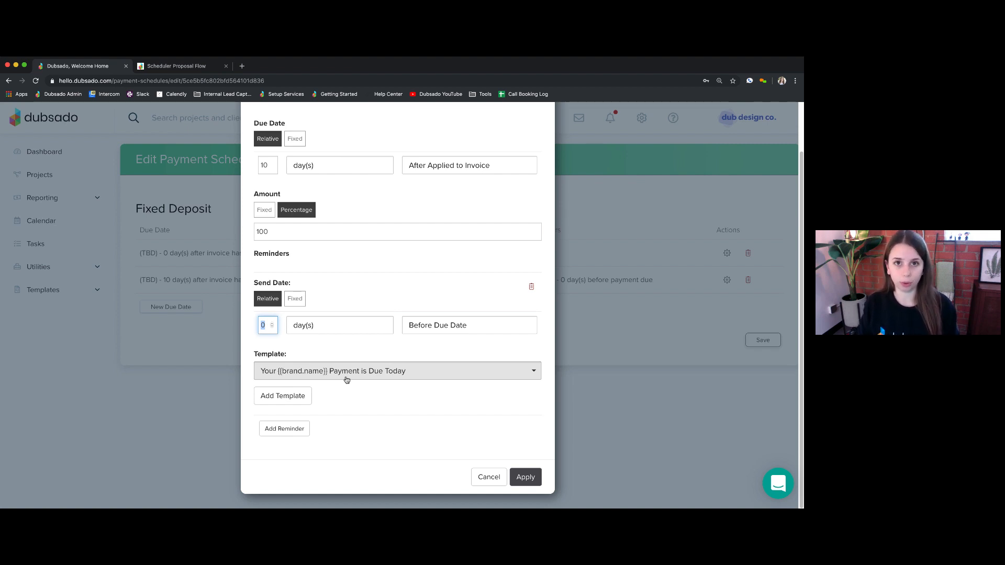
left_click(412, 389)
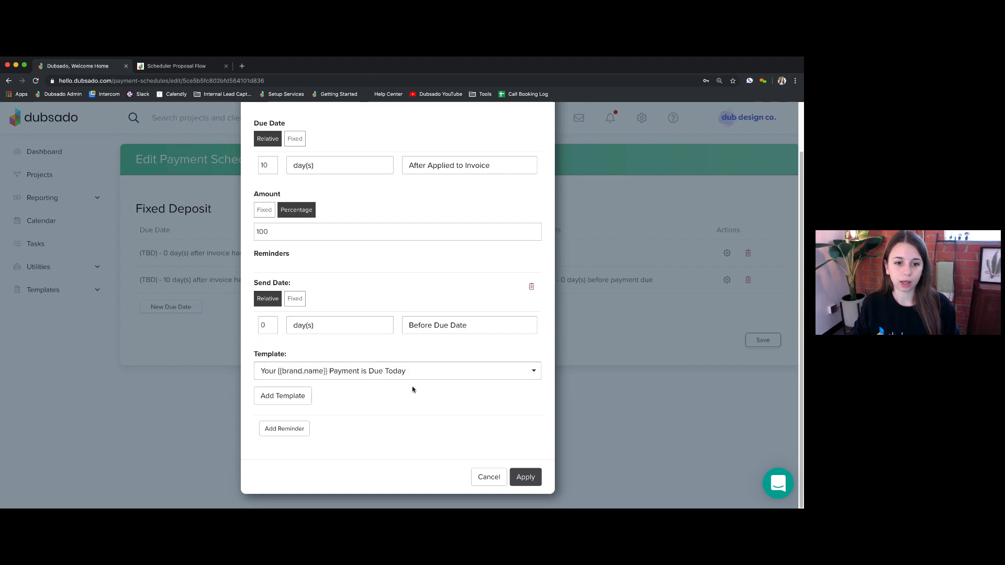
scroll(406, 329, "up", 3)
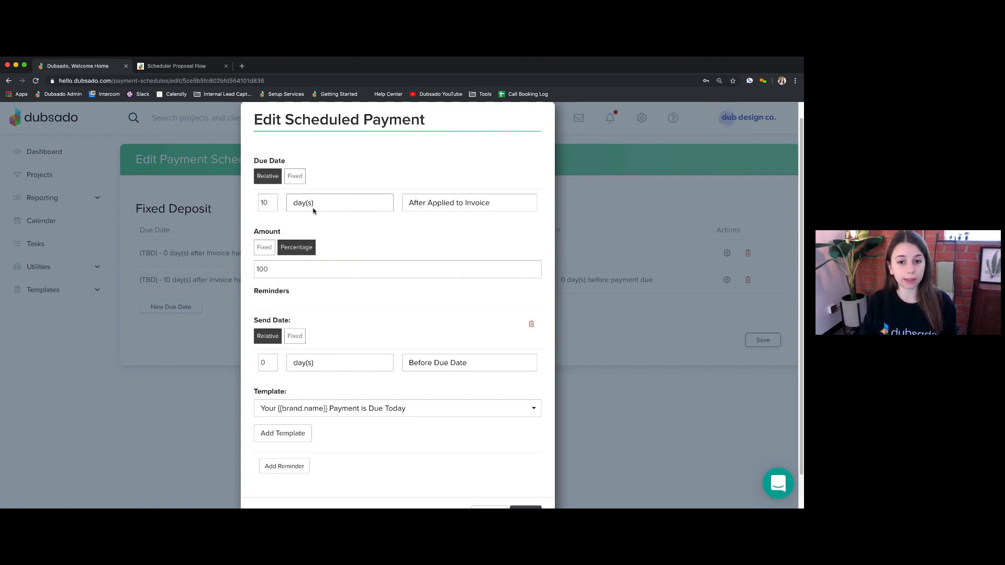
- Recheck the After Applied to Invoice trigger and cancel the payment settings without saving
left_click(460, 202)
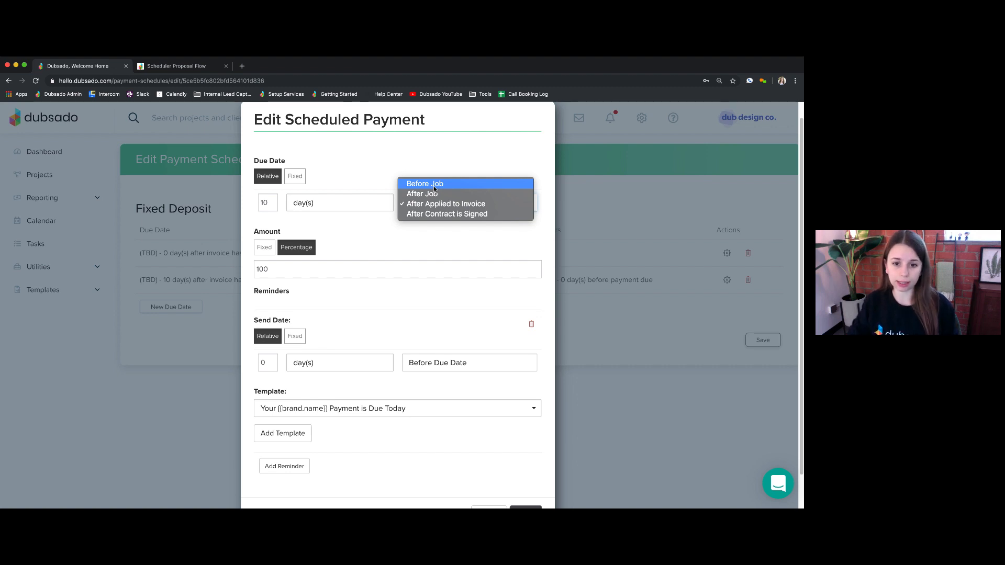
left_click(444, 238)
scroll(528, 394, "down", 2)
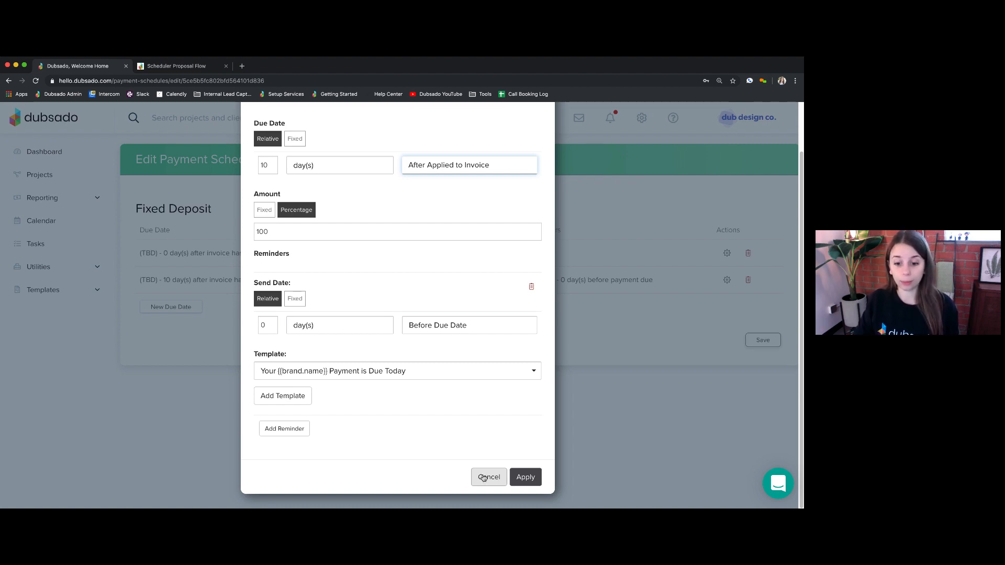
left_click(485, 478)
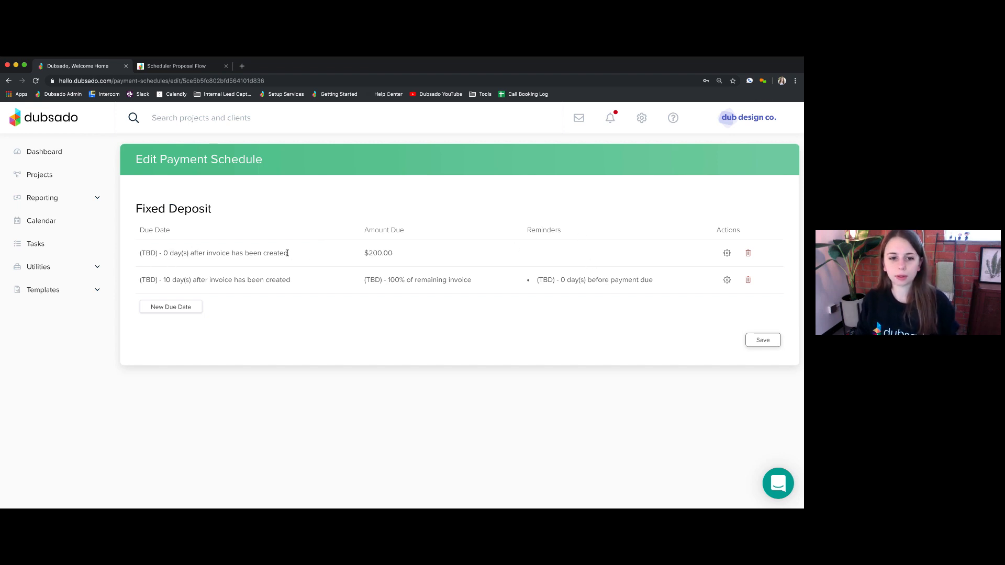
left_click_drag(287, 254, 140, 253)
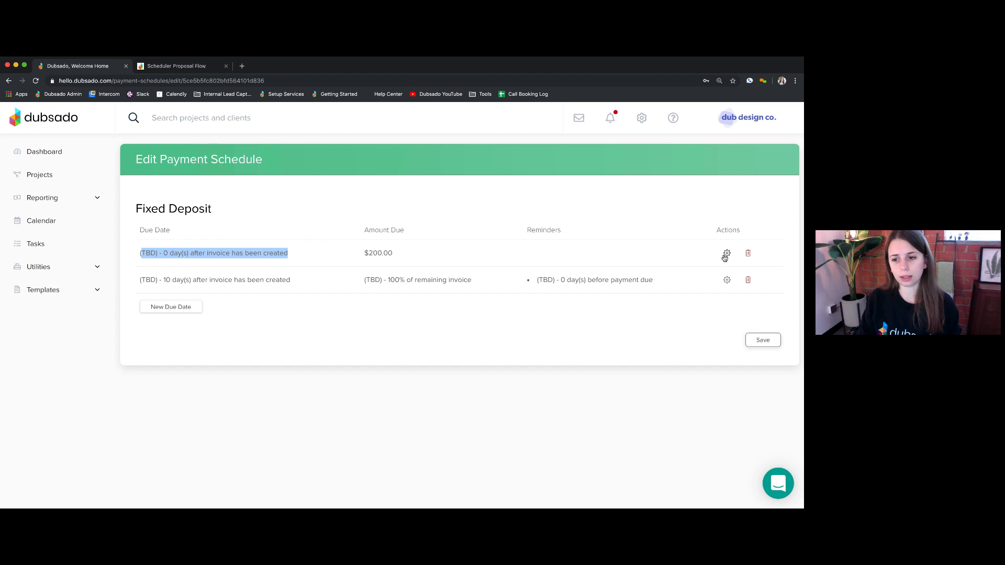
left_click(564, 243)
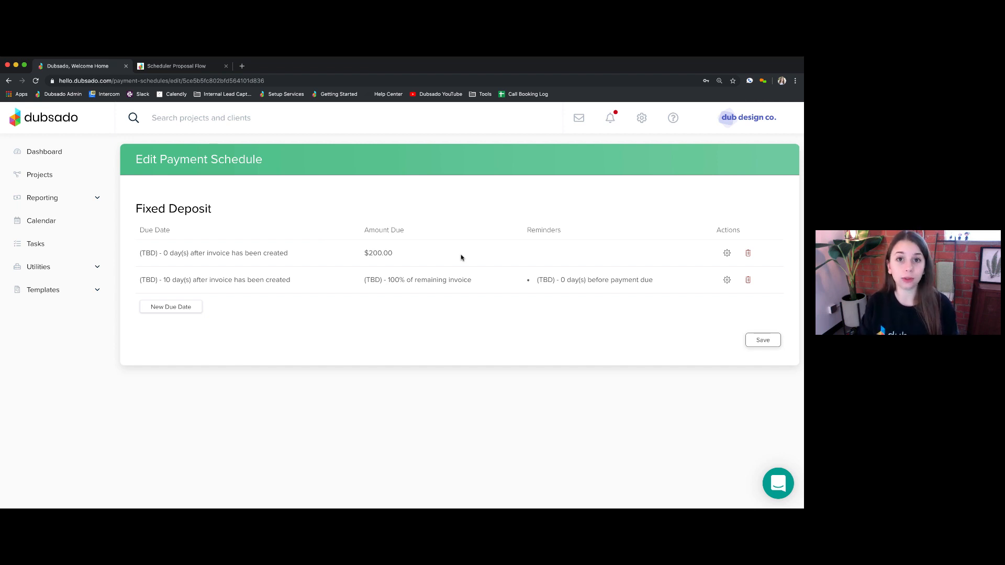
- Open the Scheduler with Public Proposal template's Advanced settings and scroll through its options
left_click(46, 291)
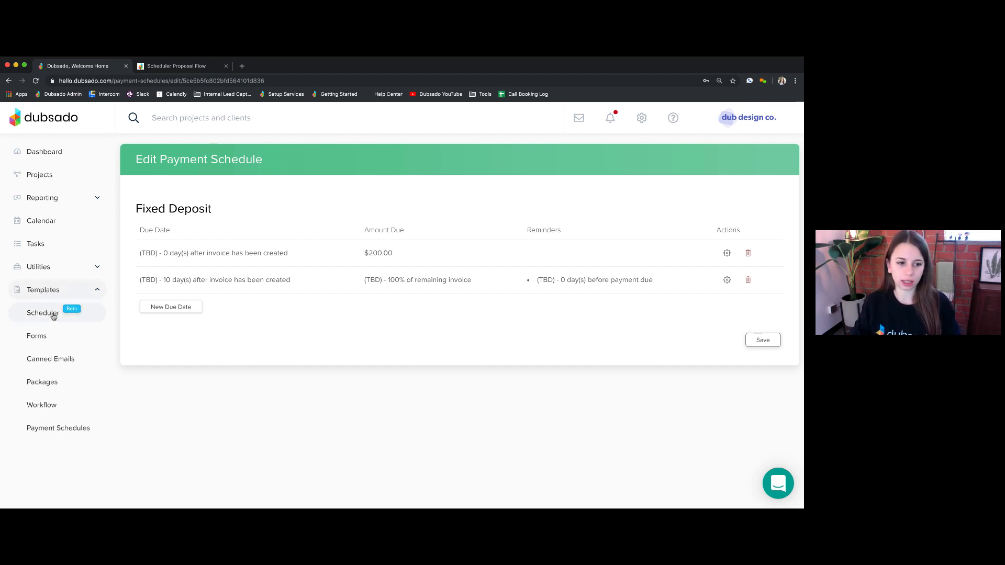
left_click(49, 317)
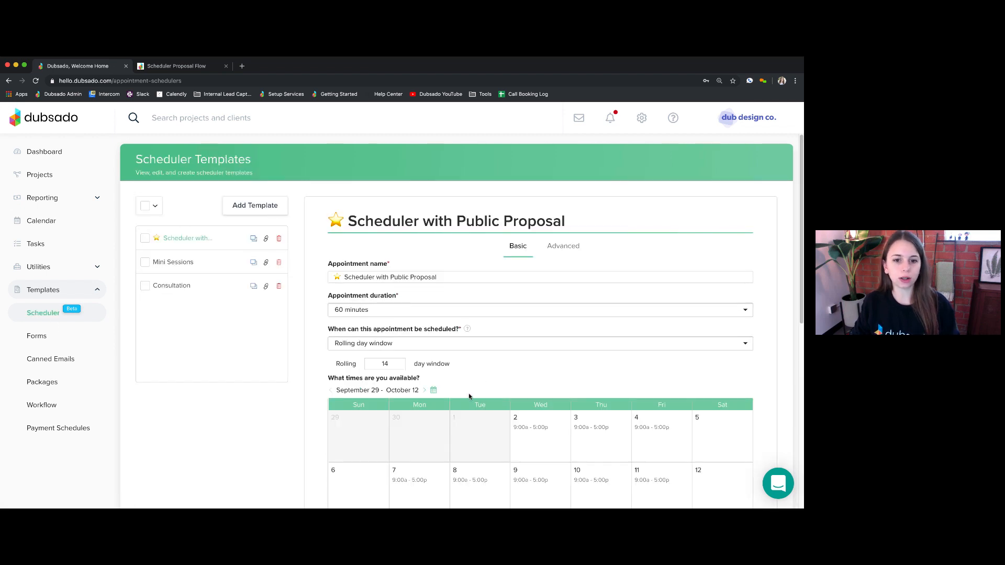
left_click(555, 247)
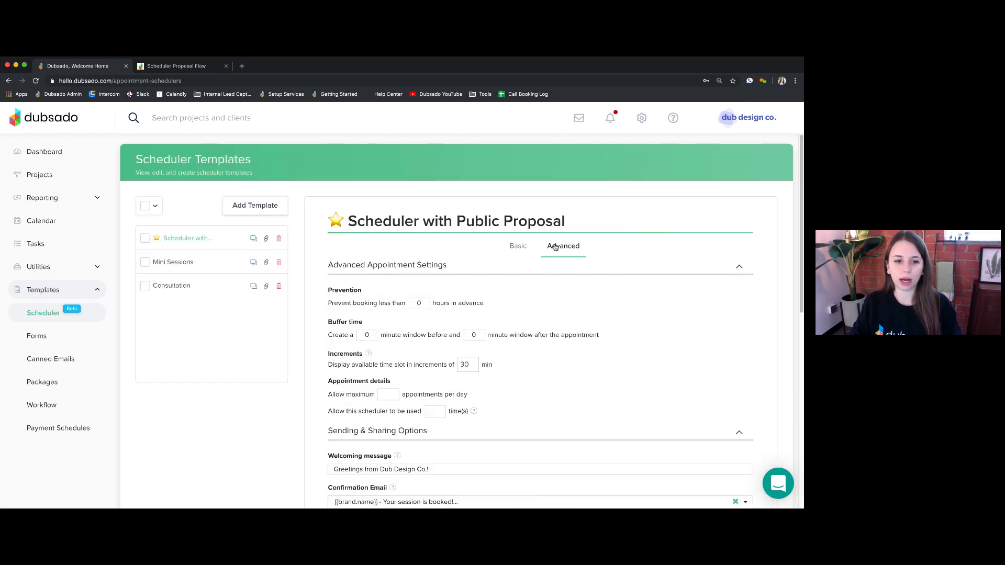
scroll(545, 345, "down", 5)
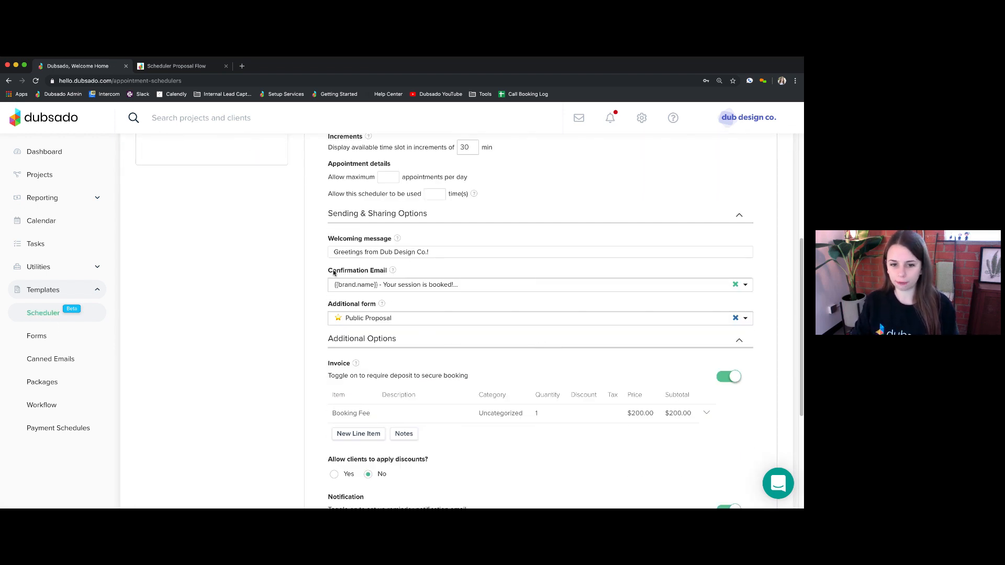
scroll(385, 387, "down", 3)
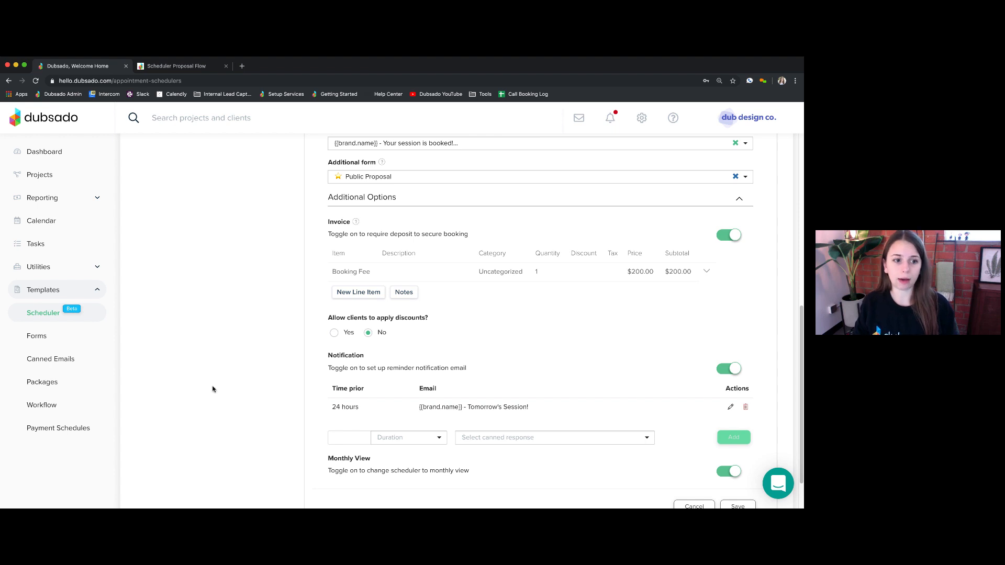
- Review the Public Proposal form's settings: no expiration, no payment schedule, discounts off
left_click(35, 341)
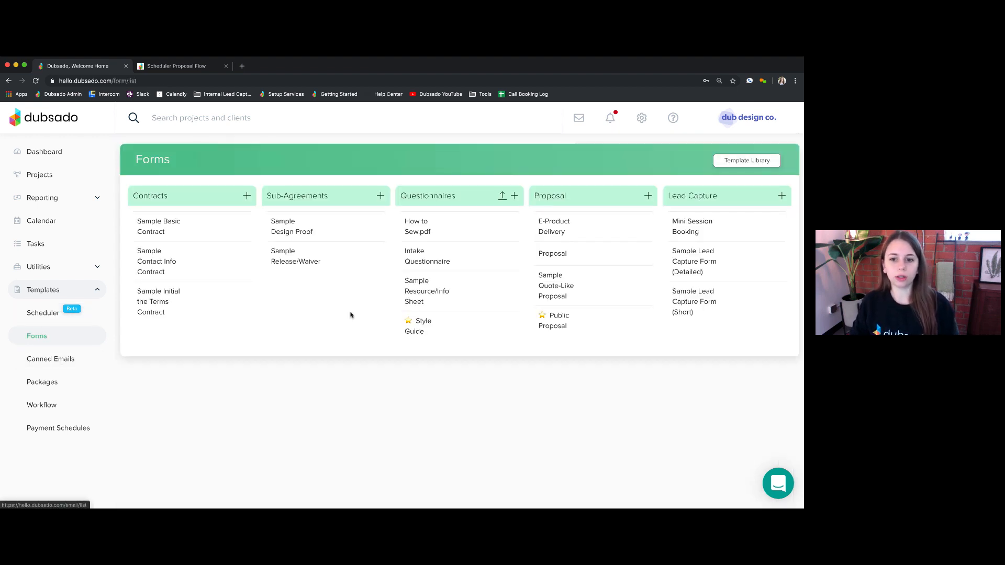
left_click(556, 319)
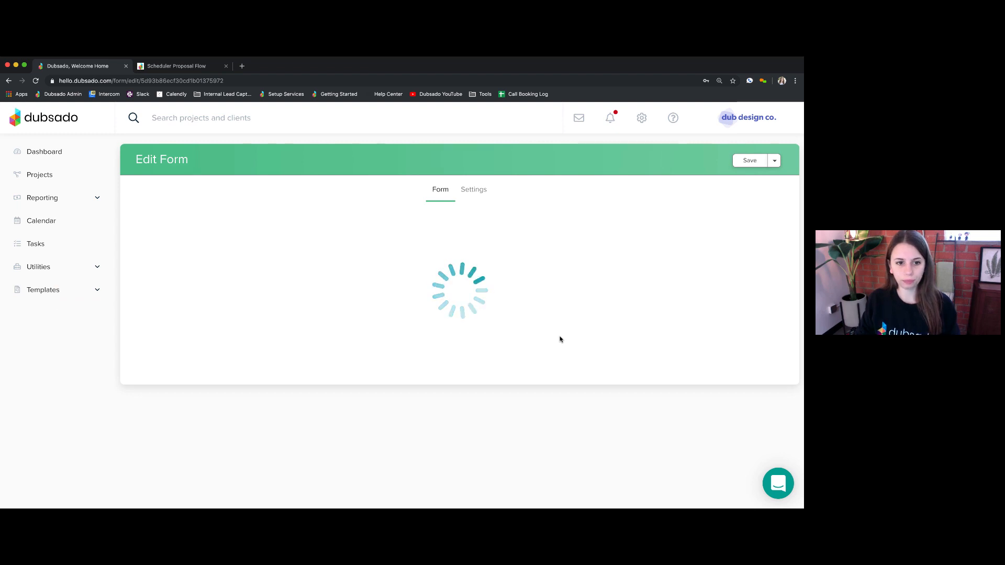
left_click(470, 191)
left_click_drag(299, 349, 441, 349)
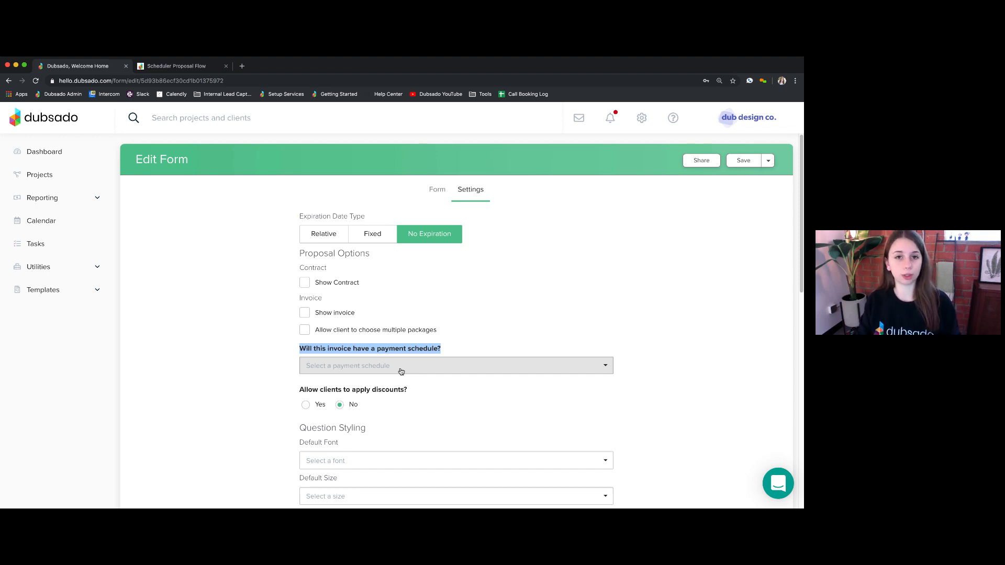
left_click(250, 342)
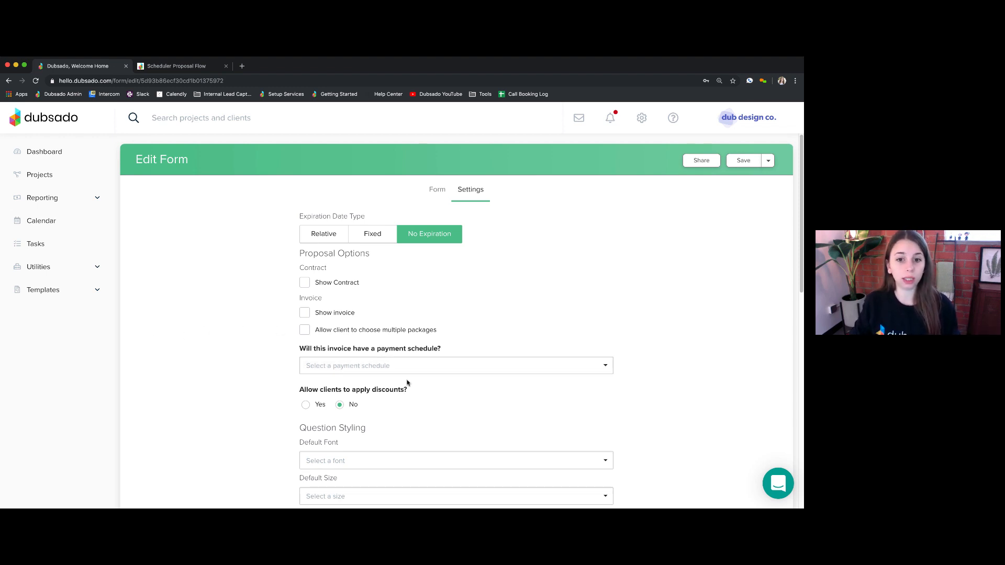
left_click(86, 286)
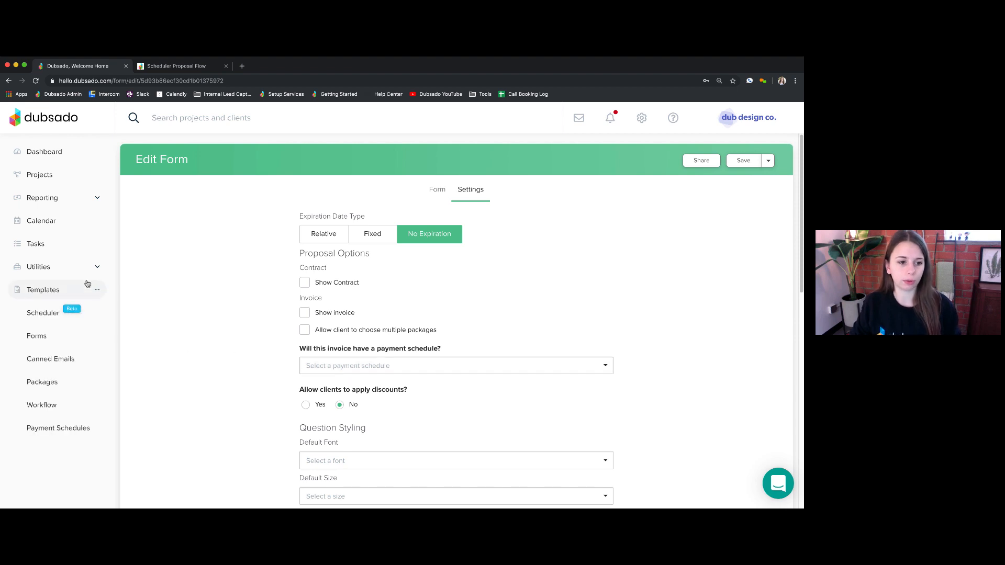
- Leave the unsaved form for the workflow templates and open Scheduler Proposal Flow for editing
left_click(55, 407)
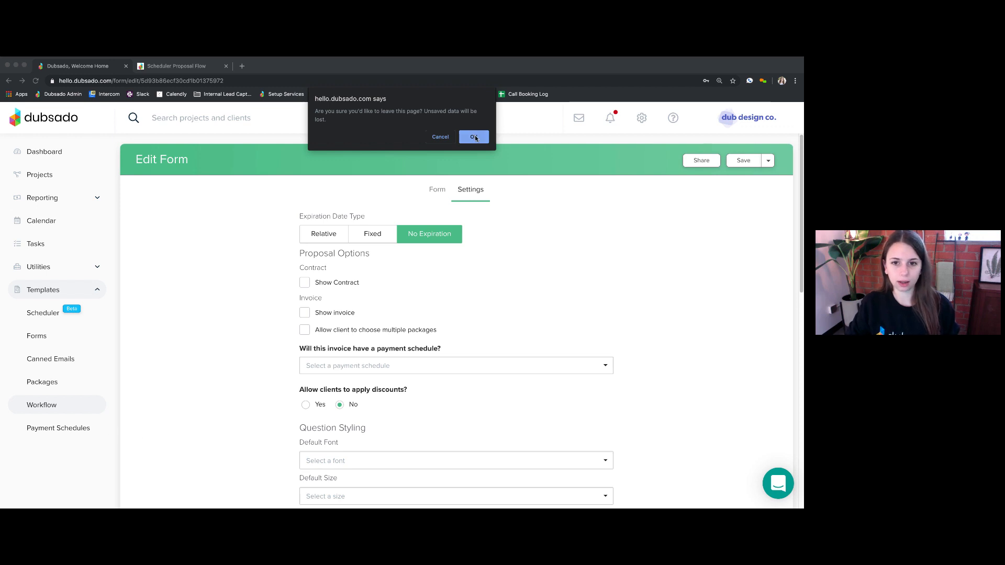
left_click(475, 137)
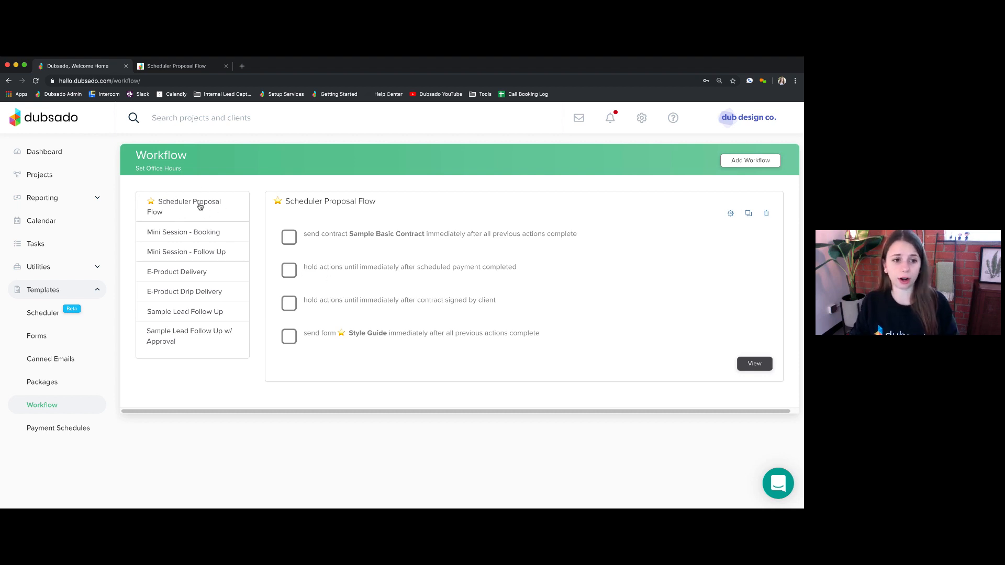
left_click(731, 214)
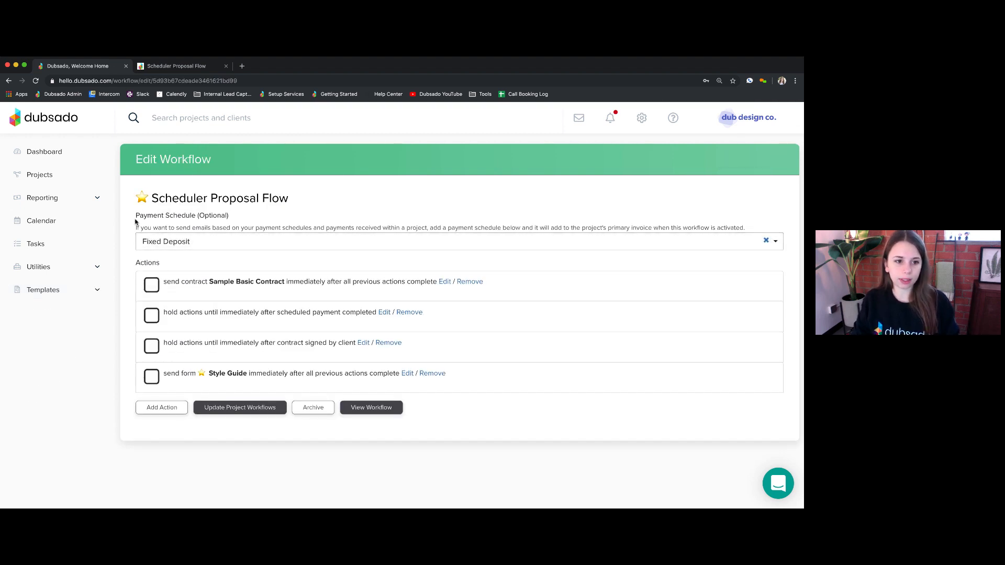
- Set the workflow's payment schedule to Fixed Deposit
left_click(222, 243)
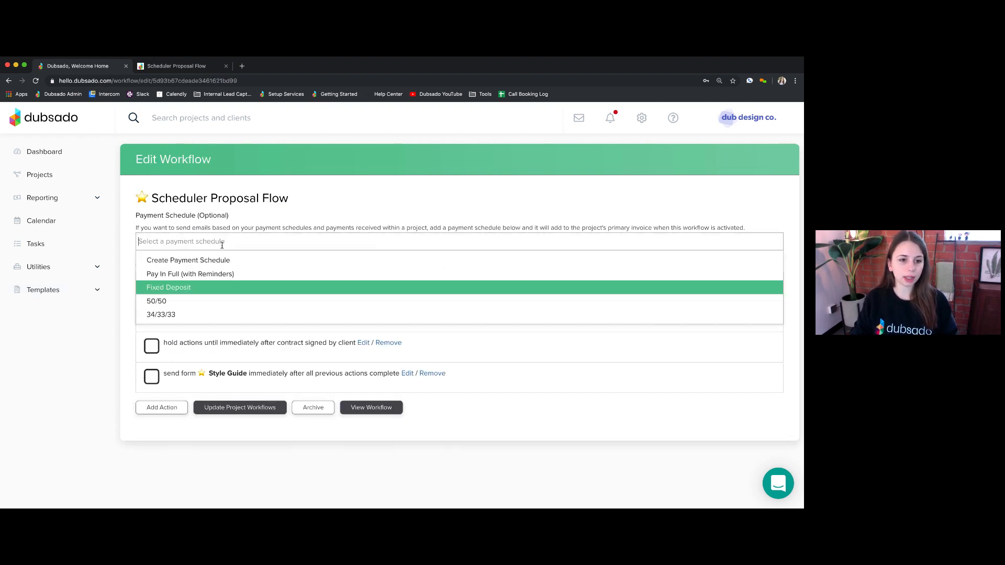
left_click(170, 292)
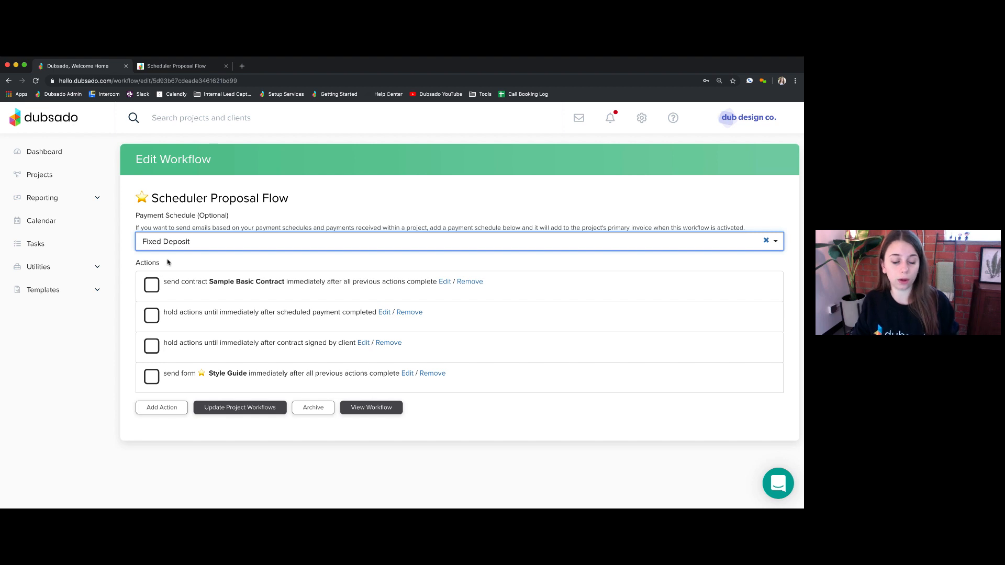
left_click(149, 263)
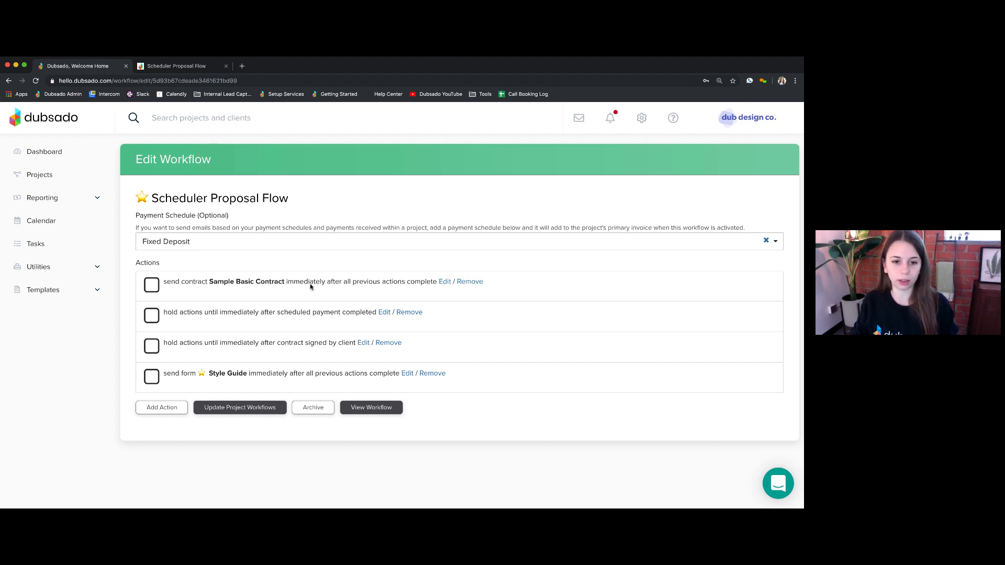
- Review the Send Contract action applying Sample Basic Contract to the portal, then switch to the Notion guide
left_click(443, 282)
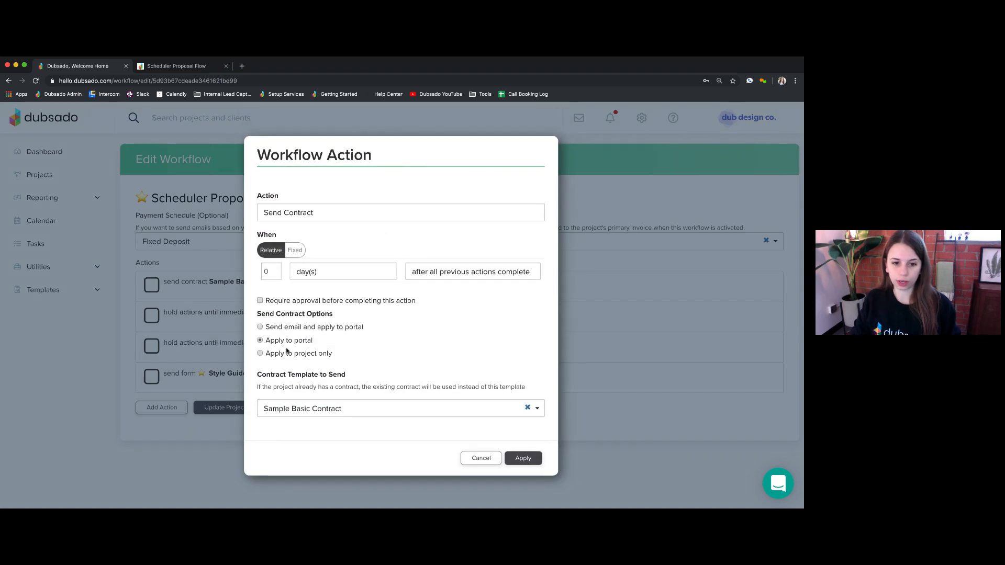
left_click_drag(258, 314, 244, 342)
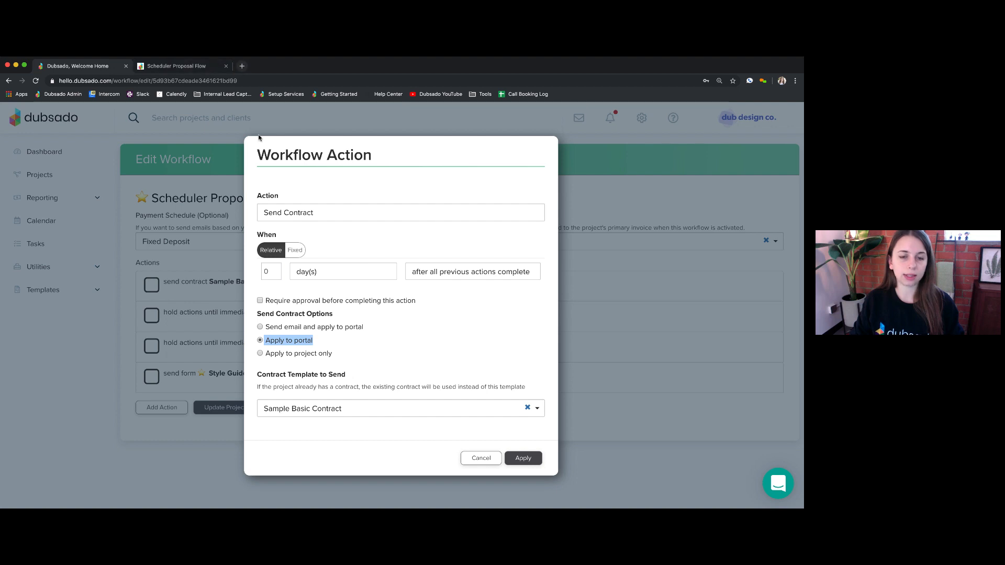
left_click(164, 63)
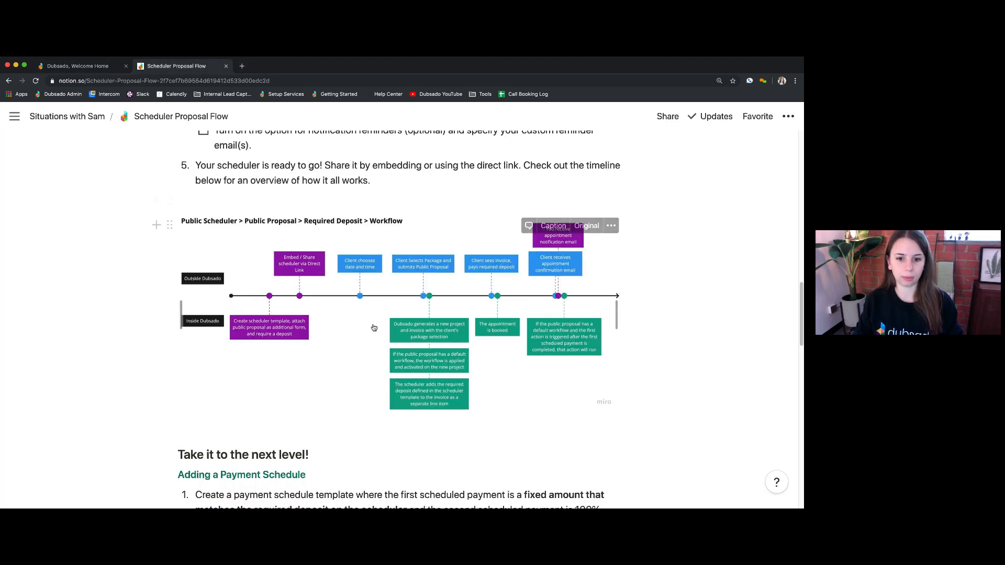
- Scroll to the Notion timeline diagram, then return to Dubsado's Send Contract settings
scroll(418, 385, "down", 2)
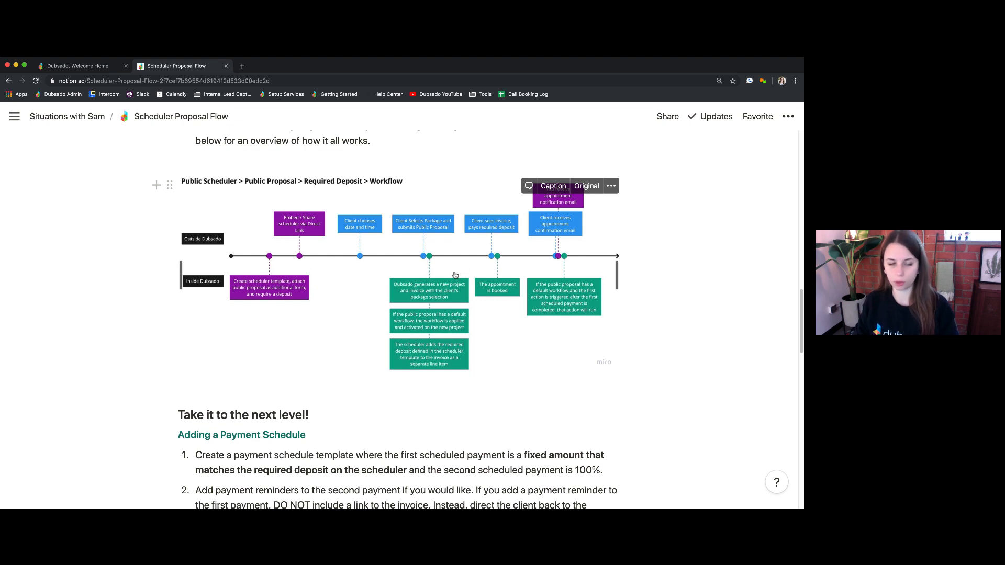
left_click(91, 69)
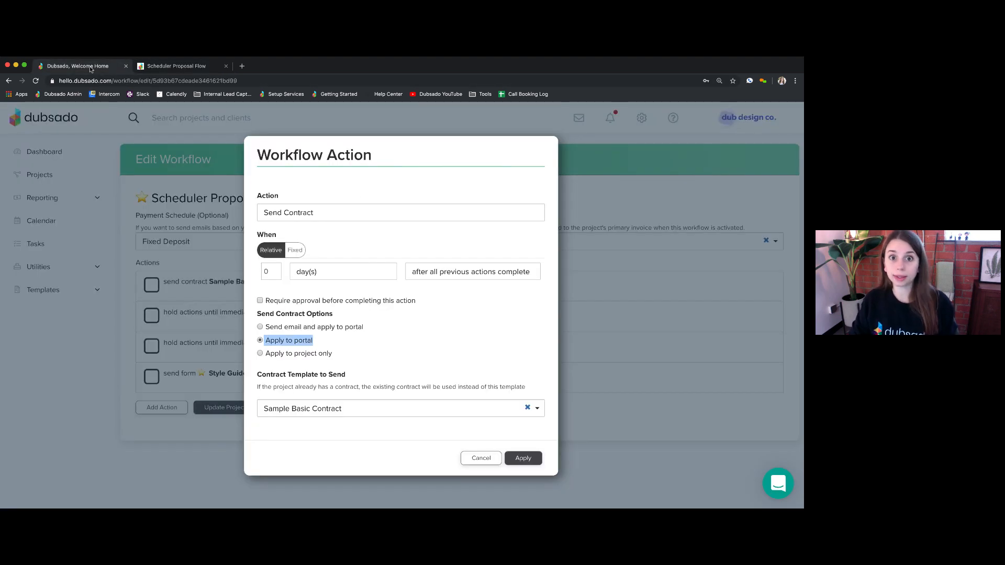
- Keep Send Contract on 'Apply to portal' for Sample Basic Contract and apply the action
left_click(366, 385)
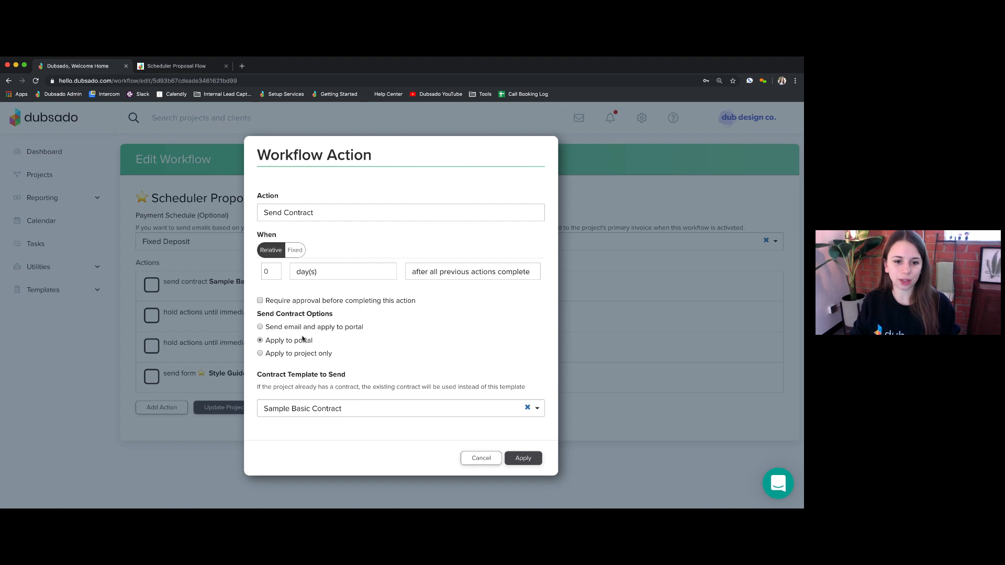
left_click_drag(313, 341, 267, 342)
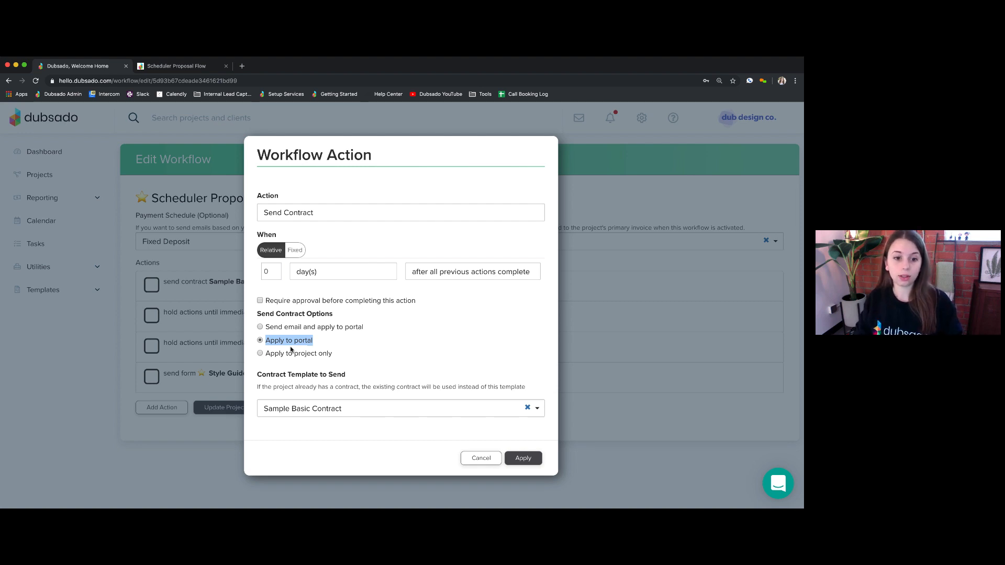
left_click(261, 354)
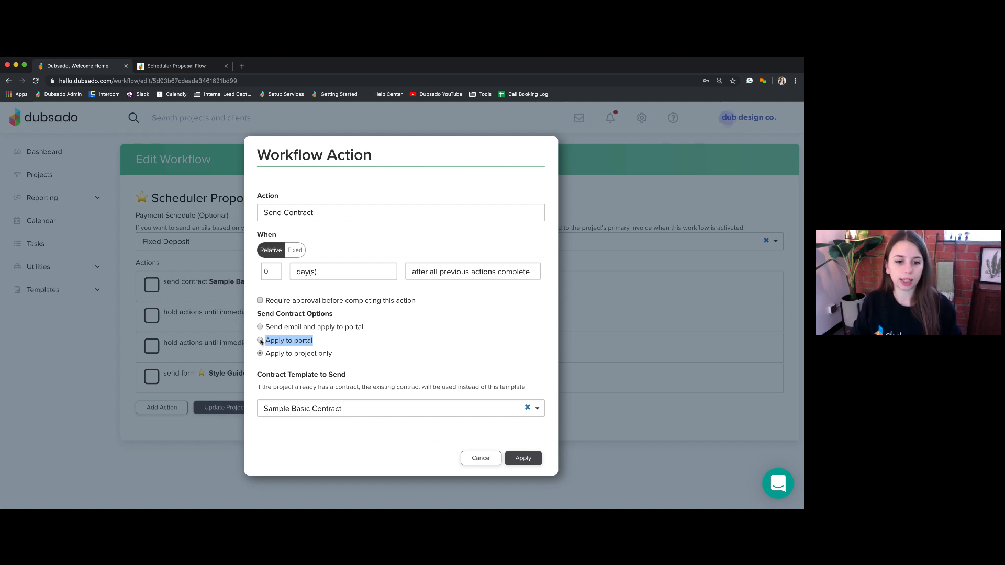
left_click(346, 341)
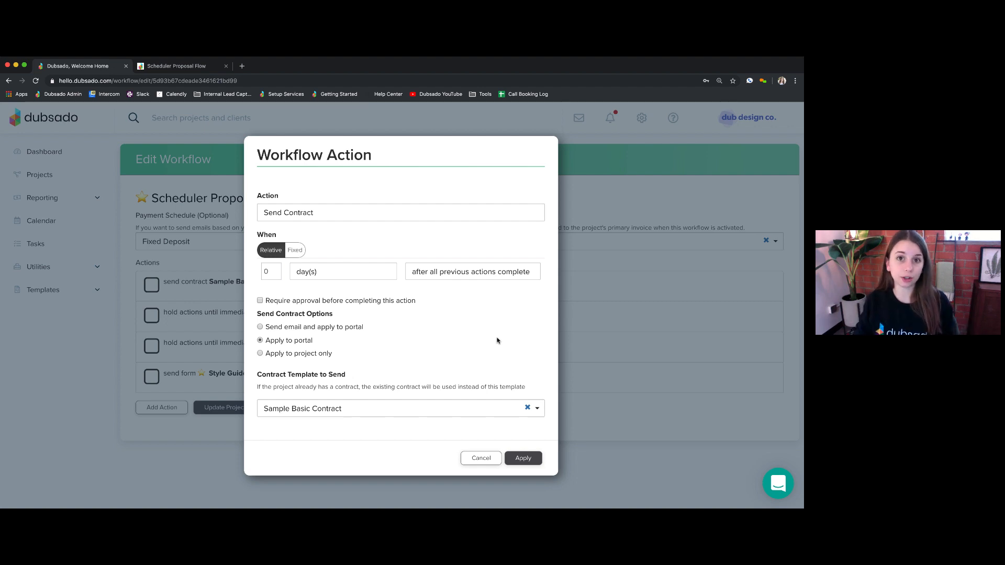
left_click(519, 459)
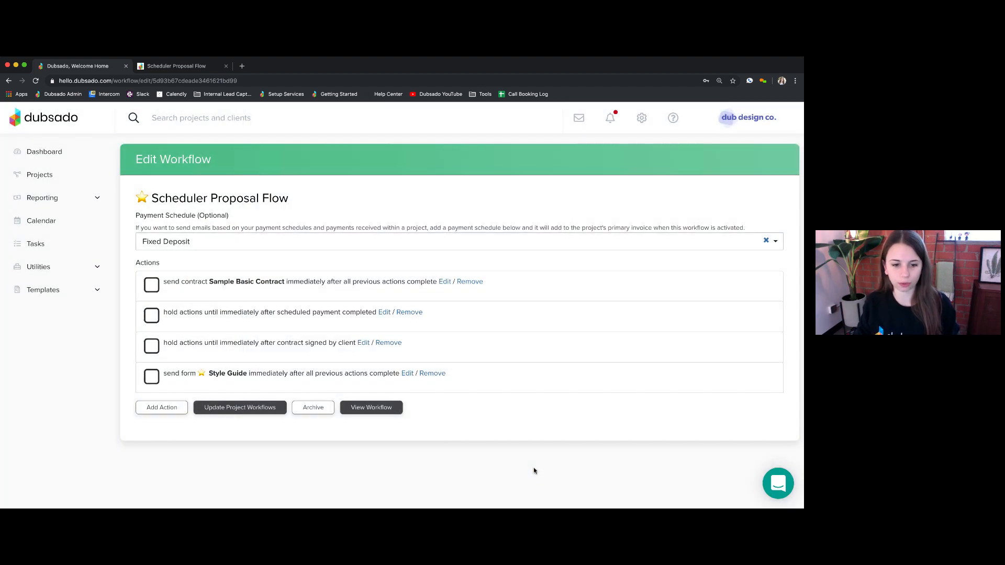
left_click(71, 291)
left_click(57, 363)
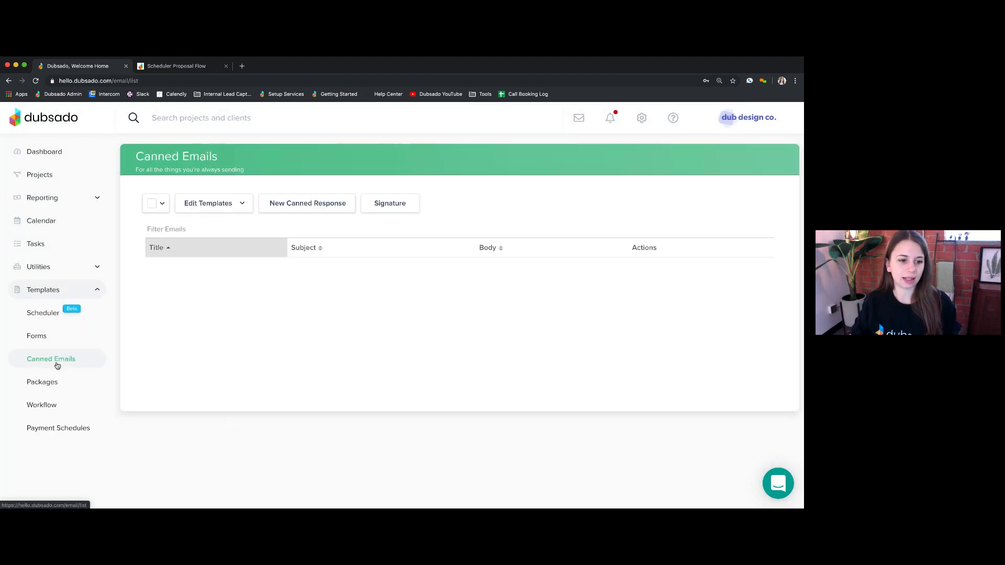
scroll(243, 421, "down", 10)
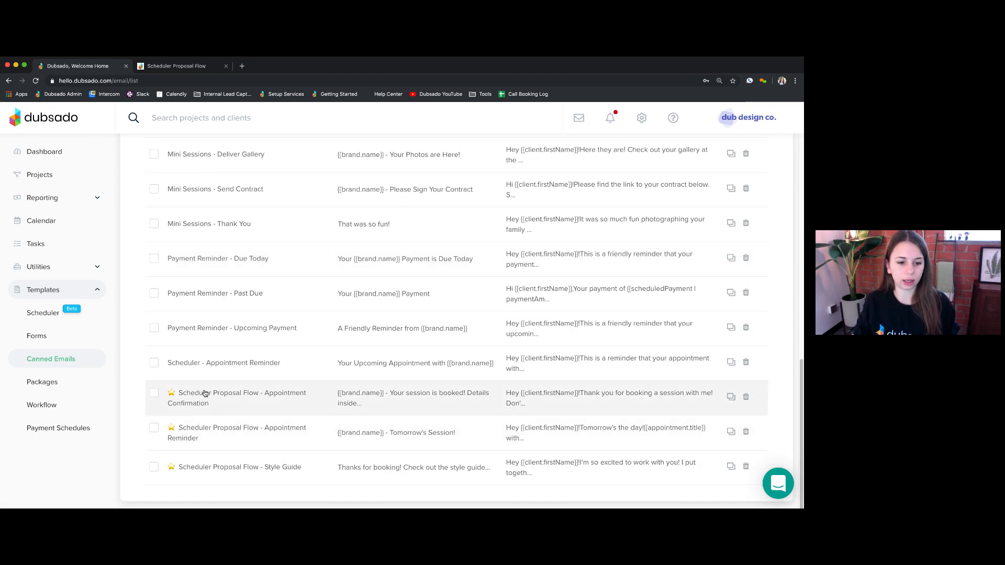
left_click(232, 400)
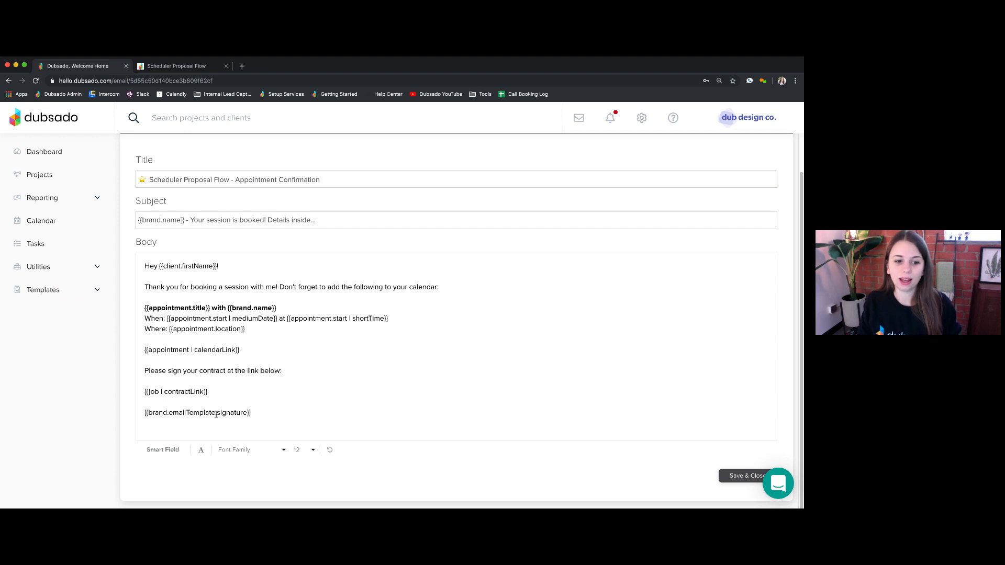
left_click_drag(210, 392, 137, 394)
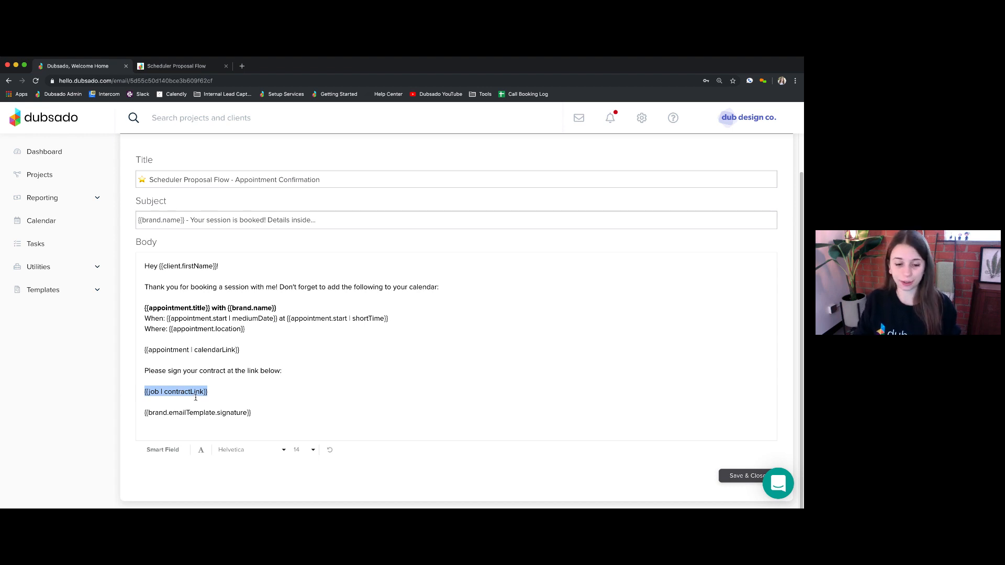
left_click_drag(212, 390, 142, 389)
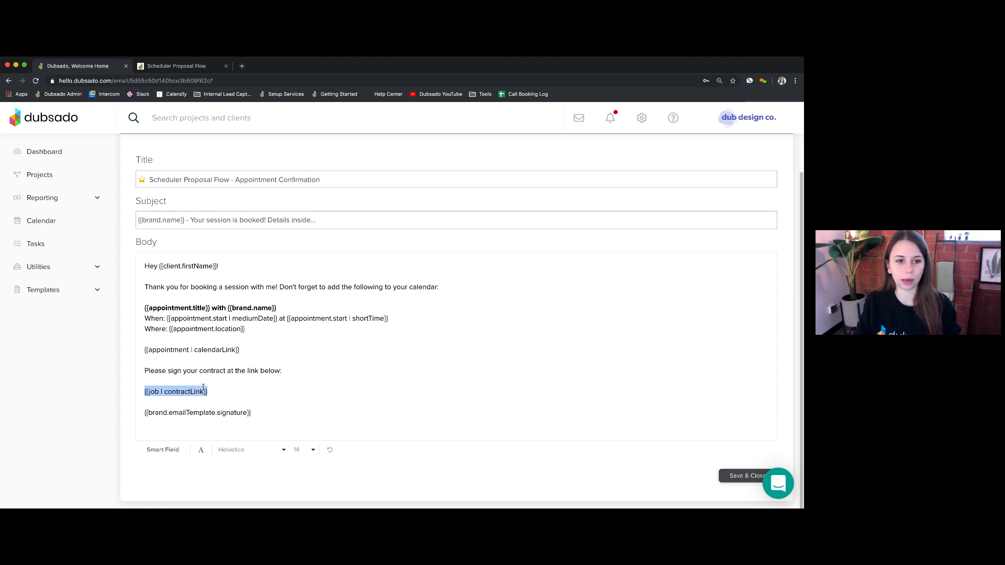
left_click(90, 293)
left_click(61, 406)
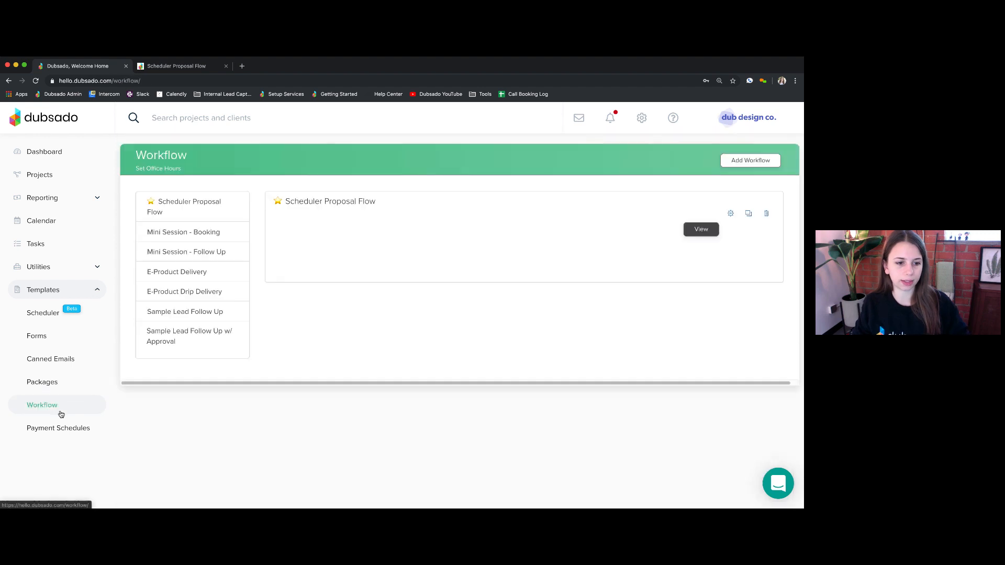
left_click(730, 213)
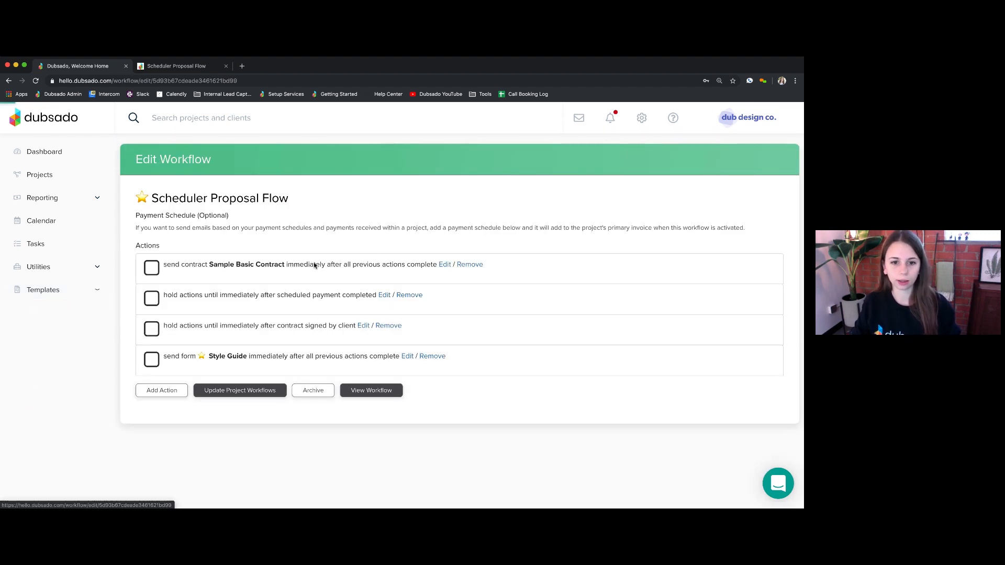
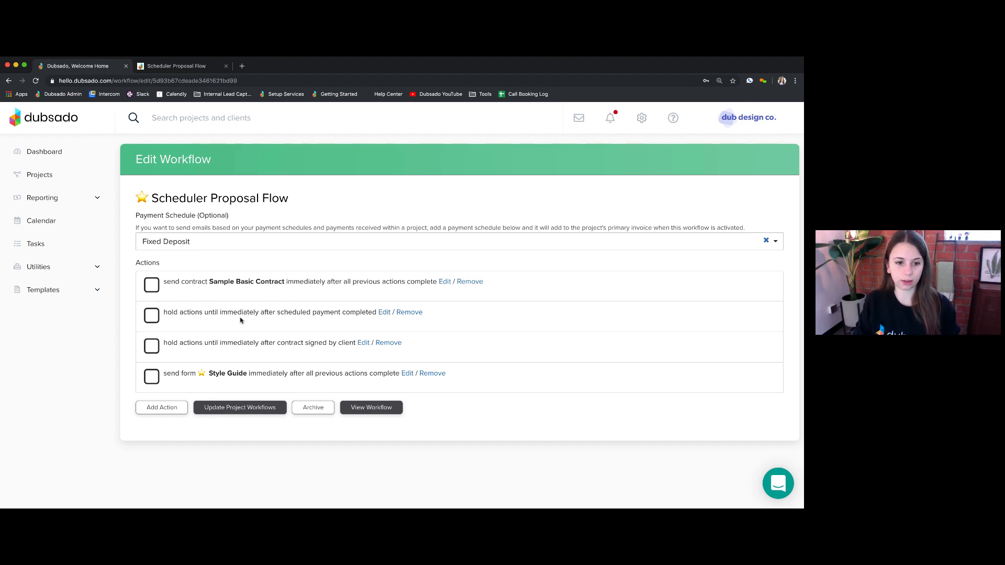
- Review the hold-until-payment action's Scheduled Payment options and close it unchanged
left_click(384, 312)
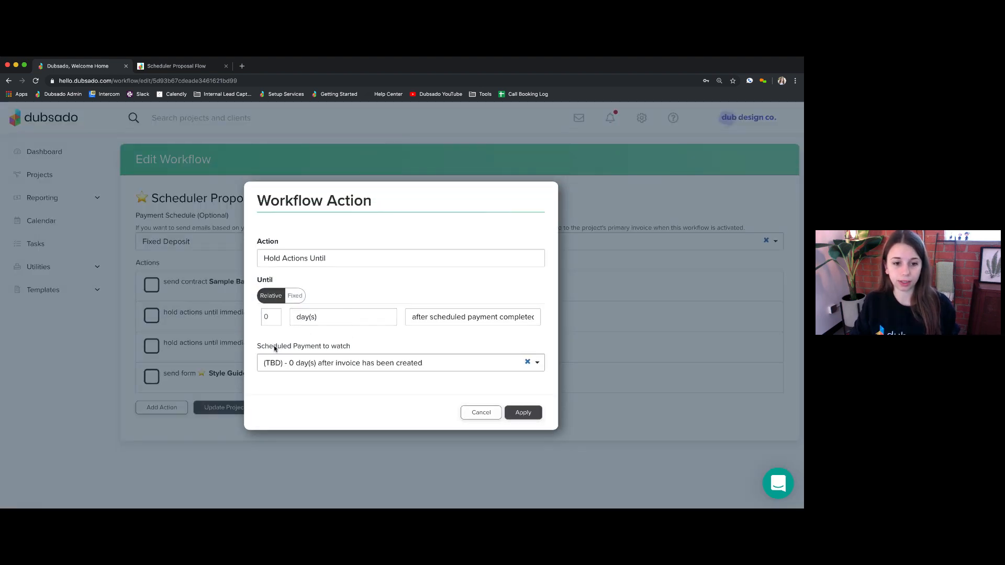
left_click_drag(257, 346, 363, 349)
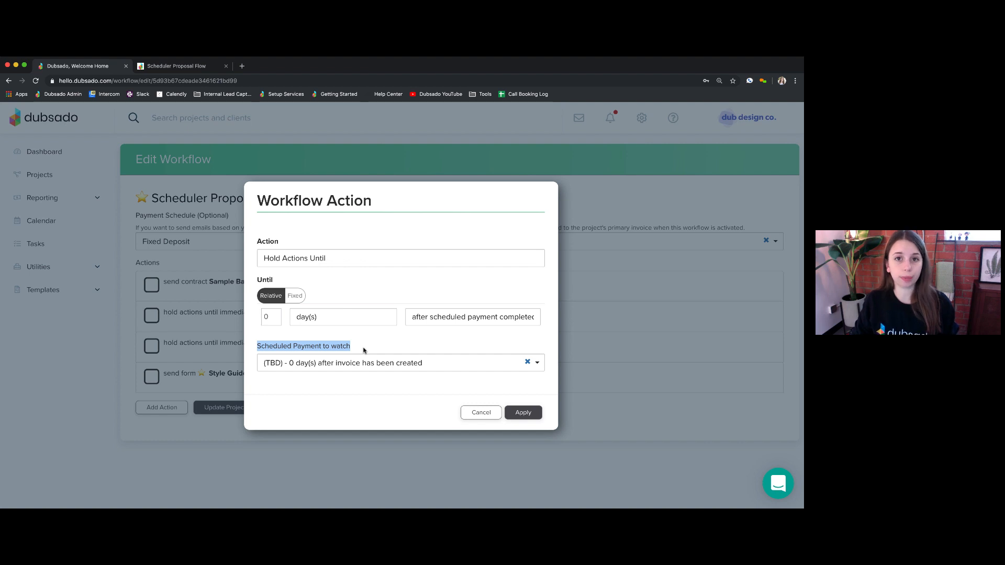
left_click(375, 365)
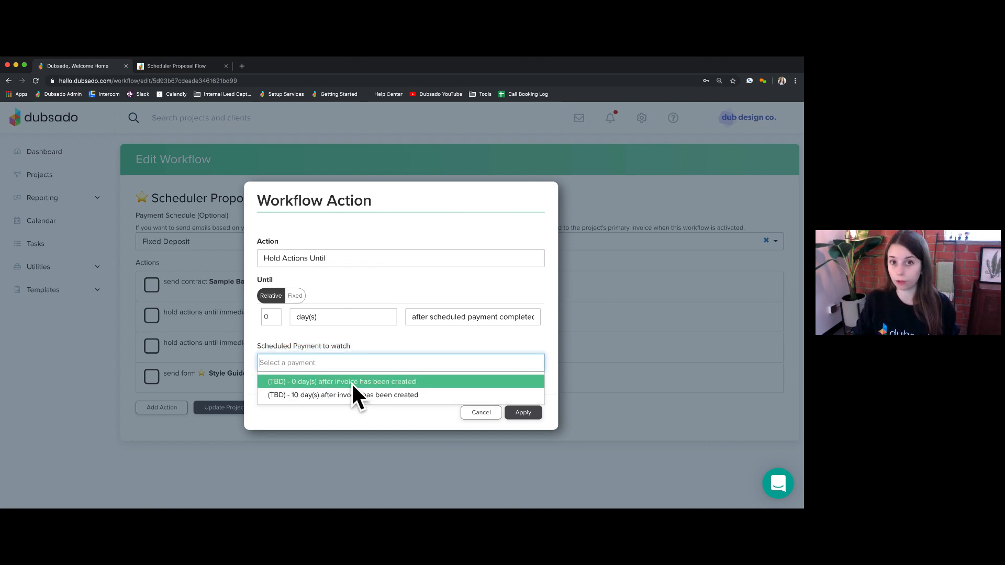
left_click(483, 414)
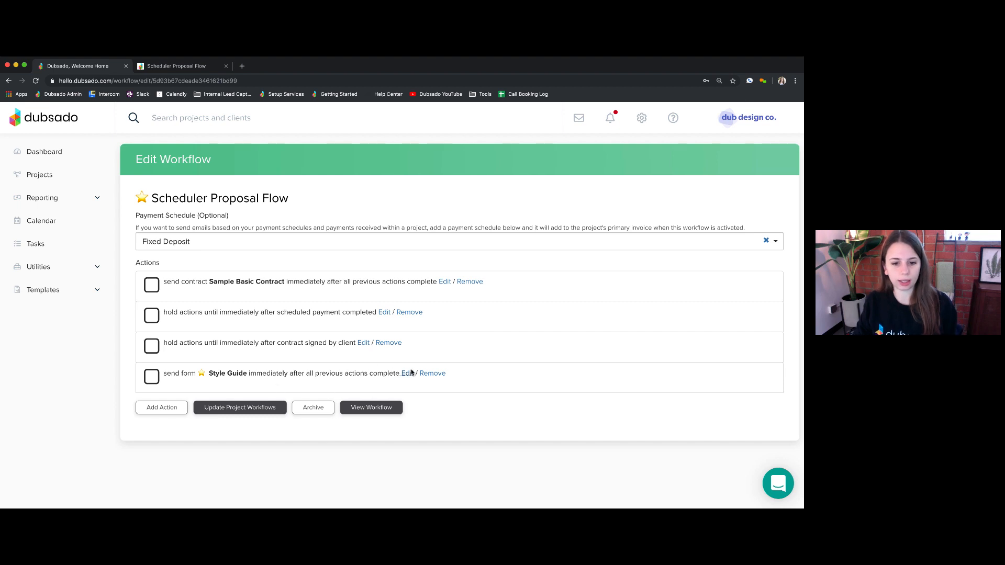
- Review the Style Guide form action's settings and close it unchanged
left_click(408, 374)
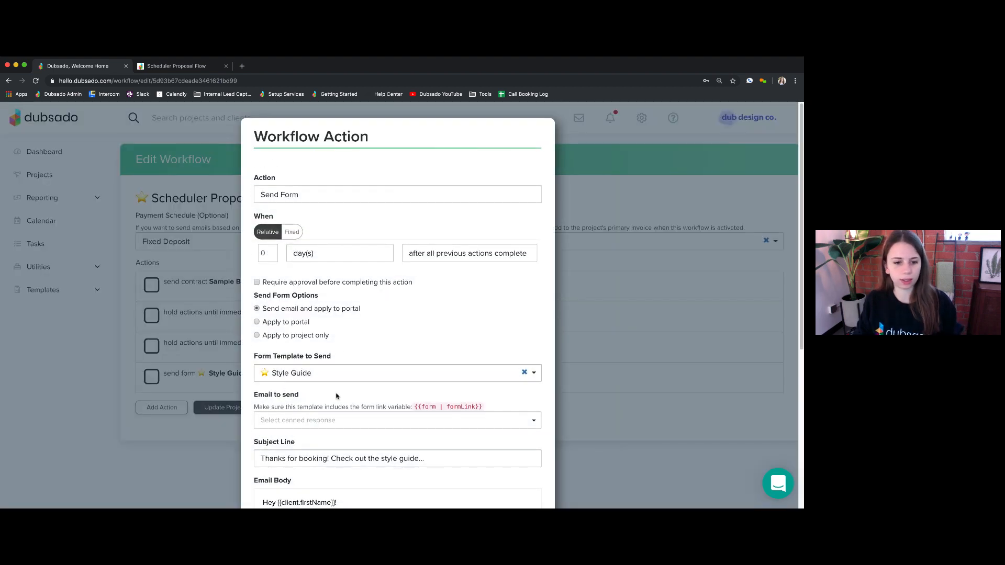
scroll(407, 392, "down", 5)
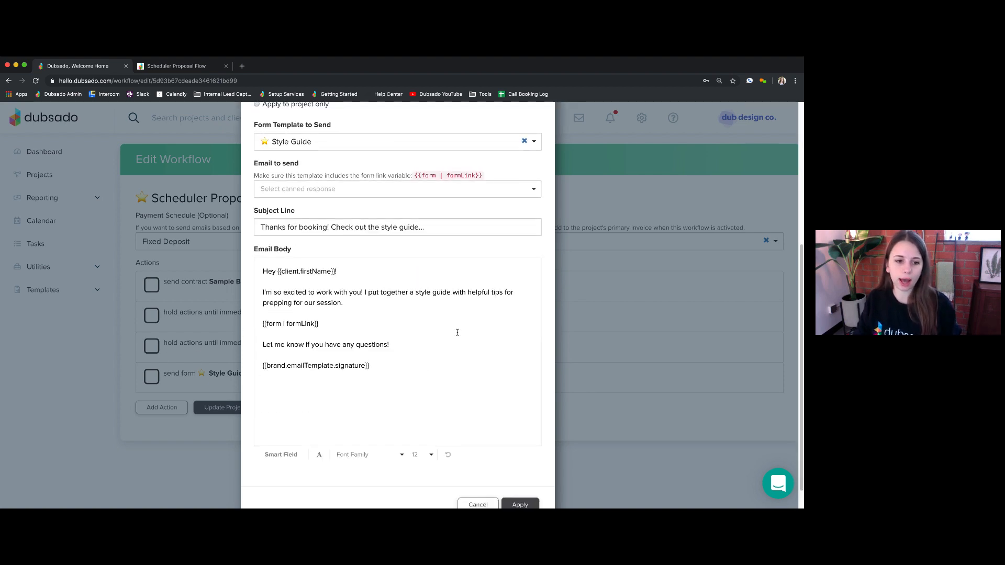
left_click(494, 503)
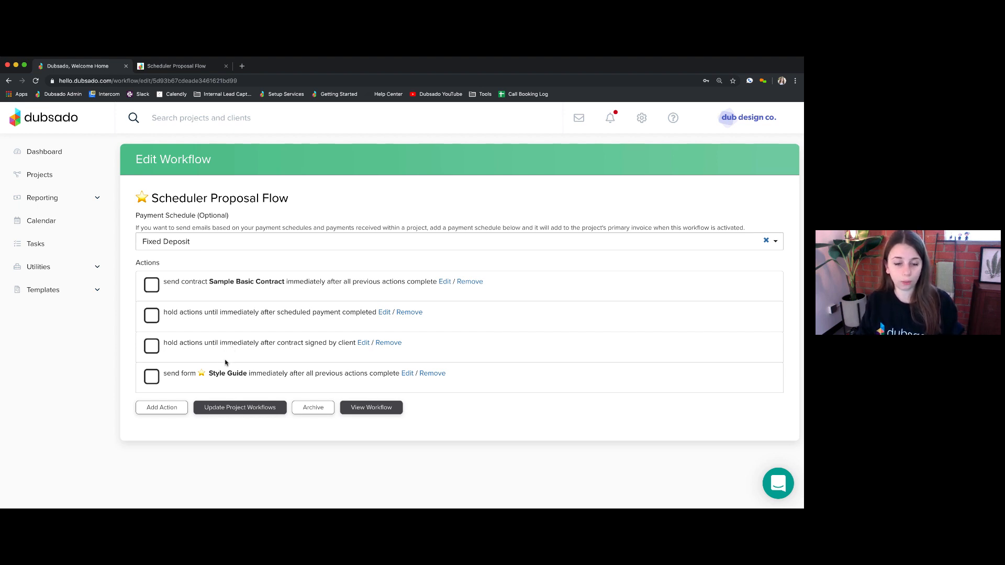
- Open the Public Proposal form template from Templates > Forms
left_click(83, 292)
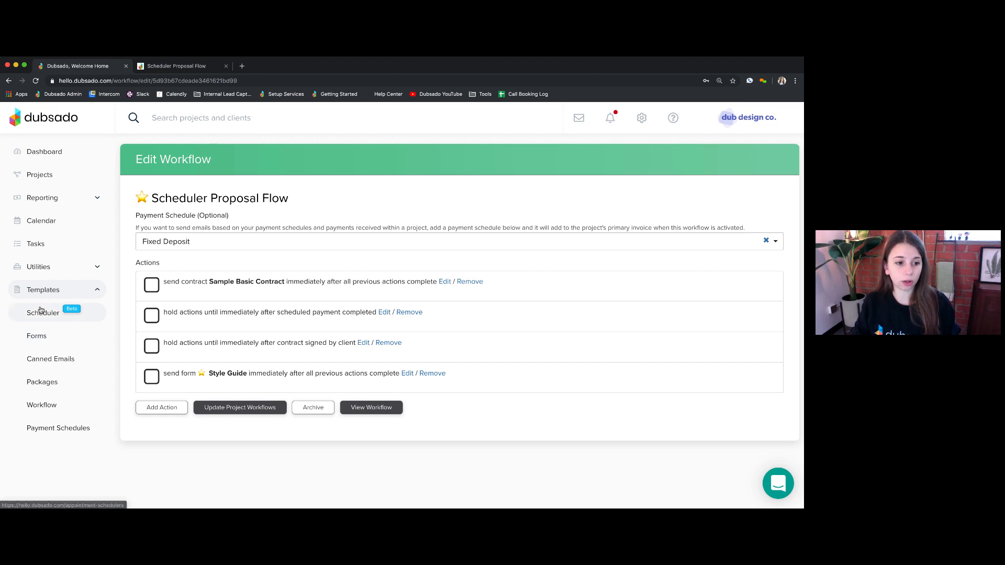
left_click(38, 337)
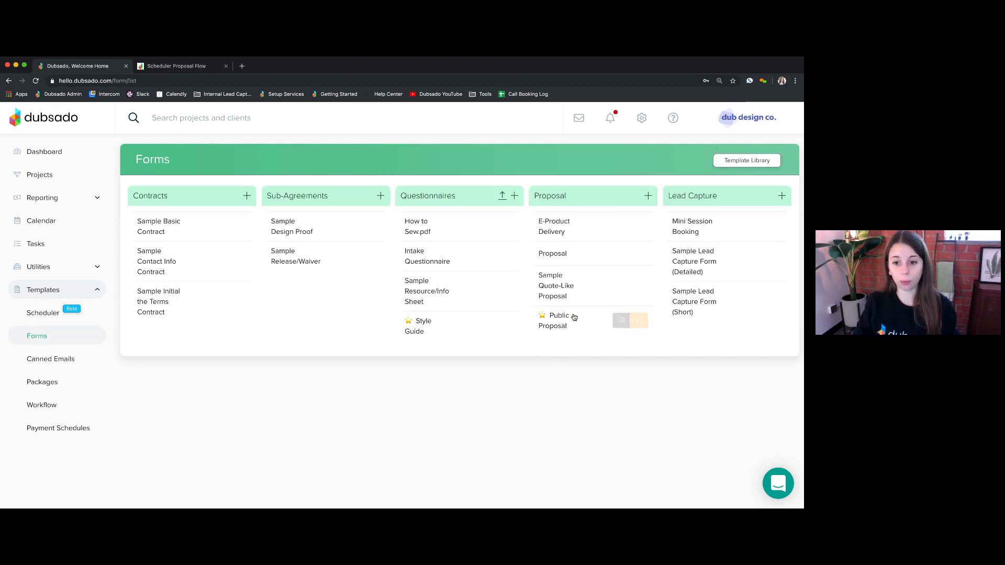
left_click(545, 321)
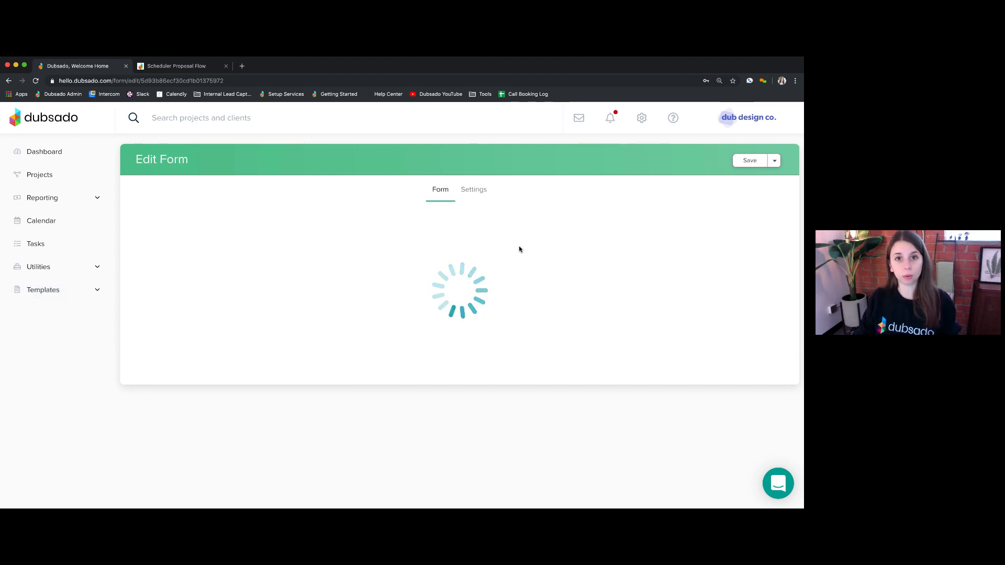
- Set the form's Default Workflow to Scheduler Proposal Flow and save
left_click(473, 190)
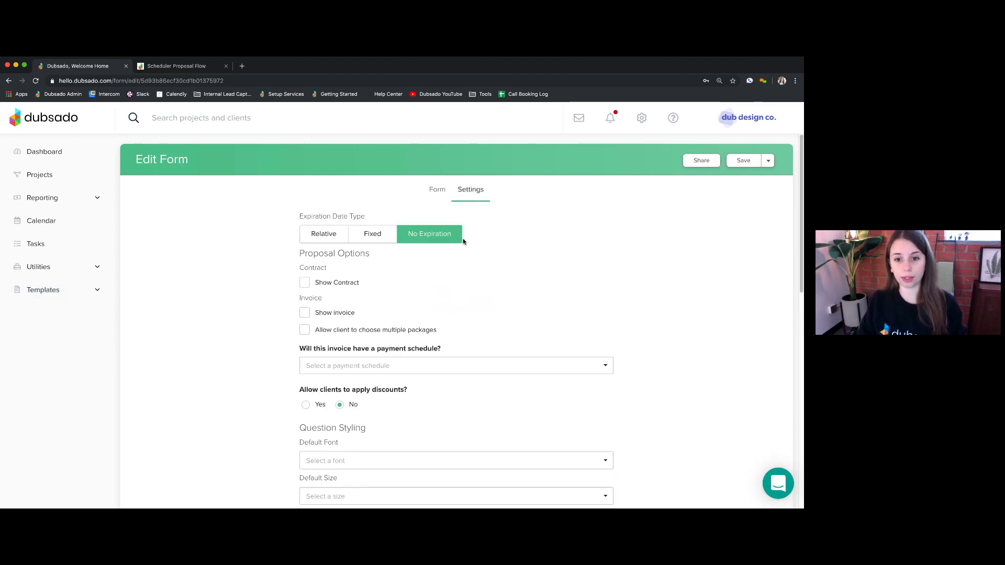
scroll(465, 293, "down", 10)
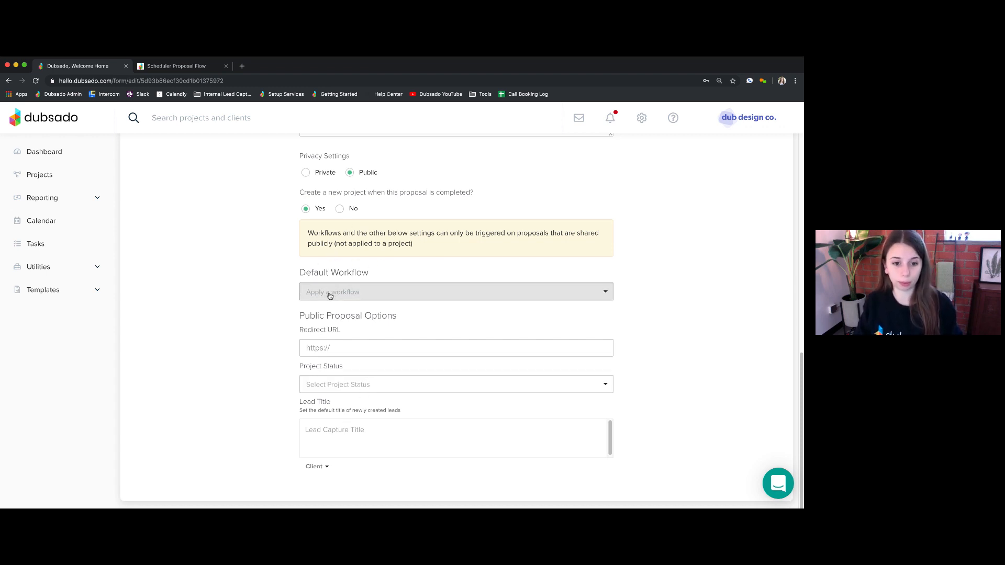
left_click_drag(301, 273, 385, 275)
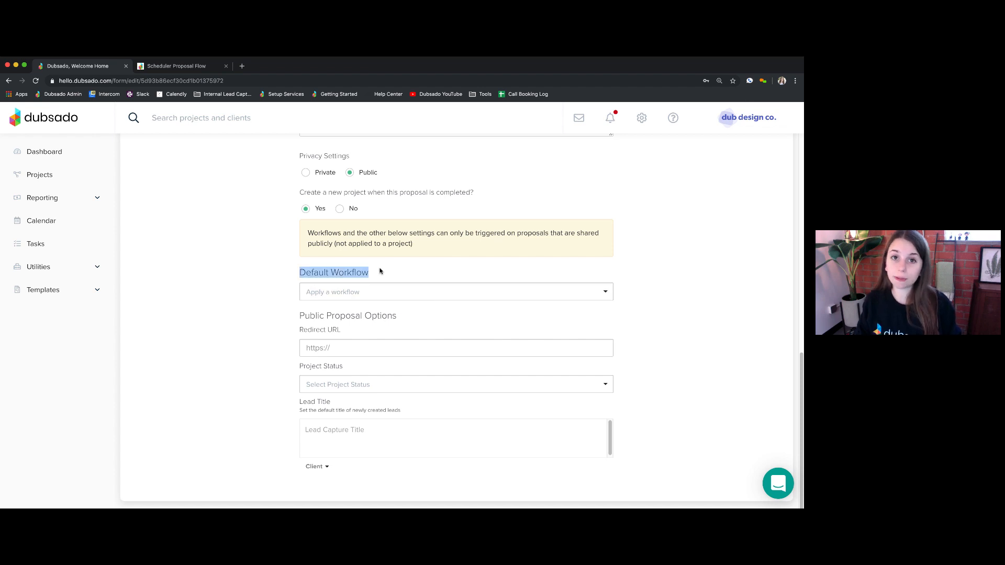
left_click(378, 291)
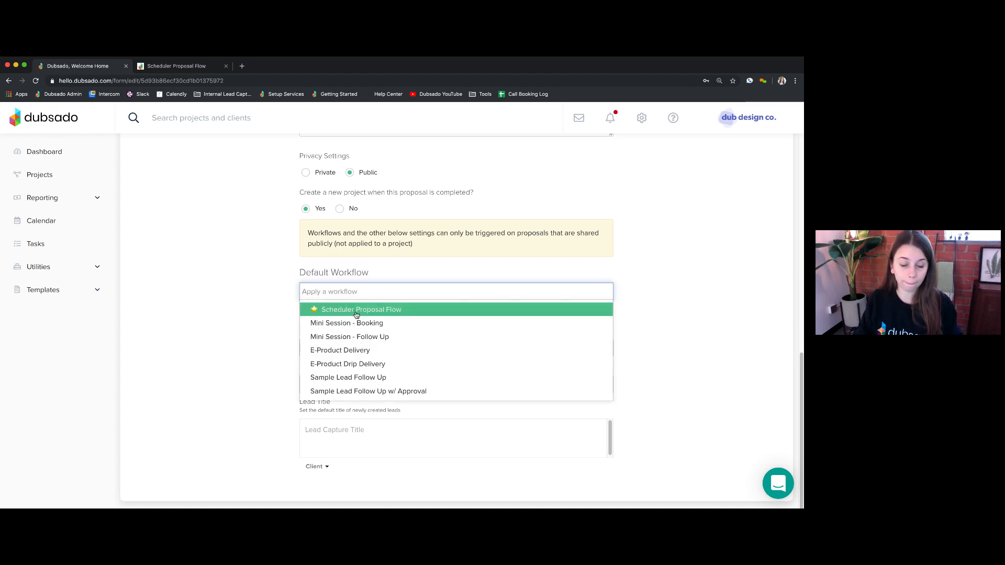
left_click(369, 314)
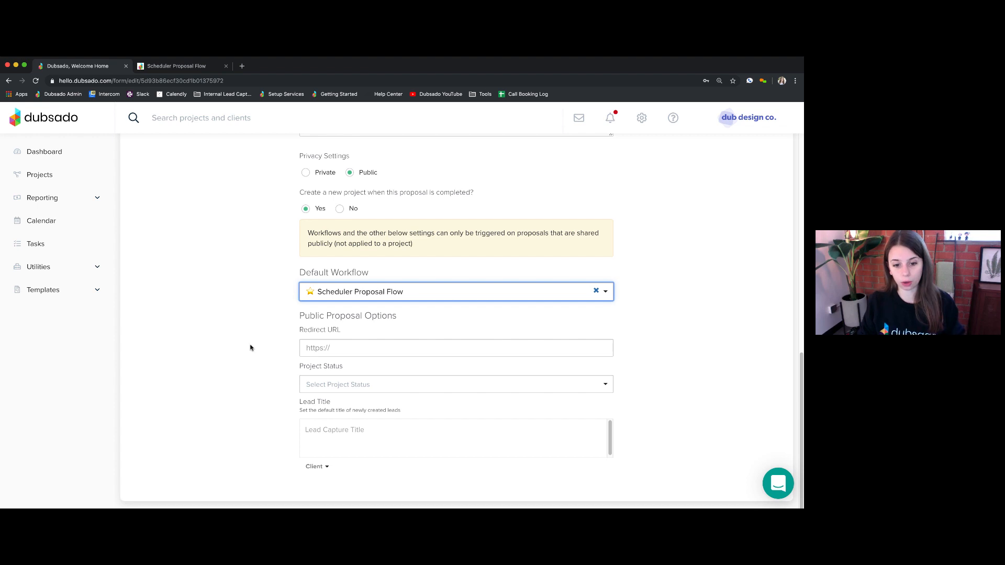
scroll(244, 353, "up", 15)
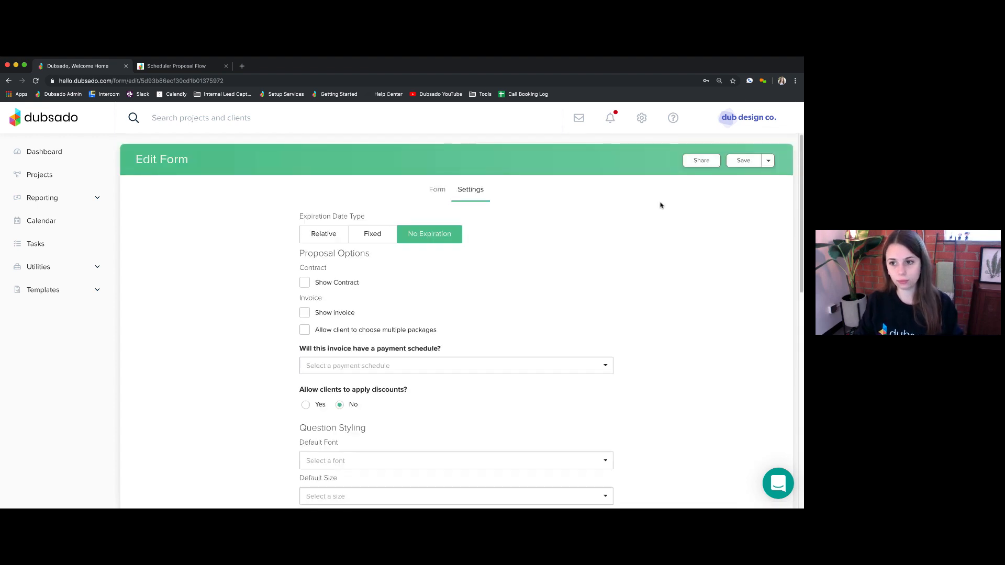
left_click(759, 160)
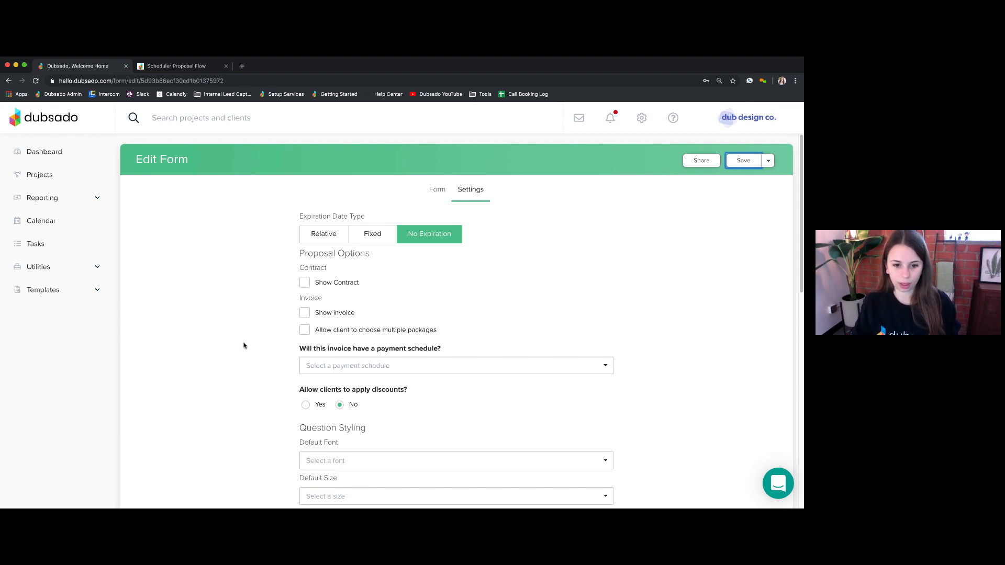
- Scroll through the saved Public Proposal settings and expand the Templates section
scroll(245, 346, "down", 3)
scroll(244, 346, "down", 5)
scroll(244, 346, "up", 6)
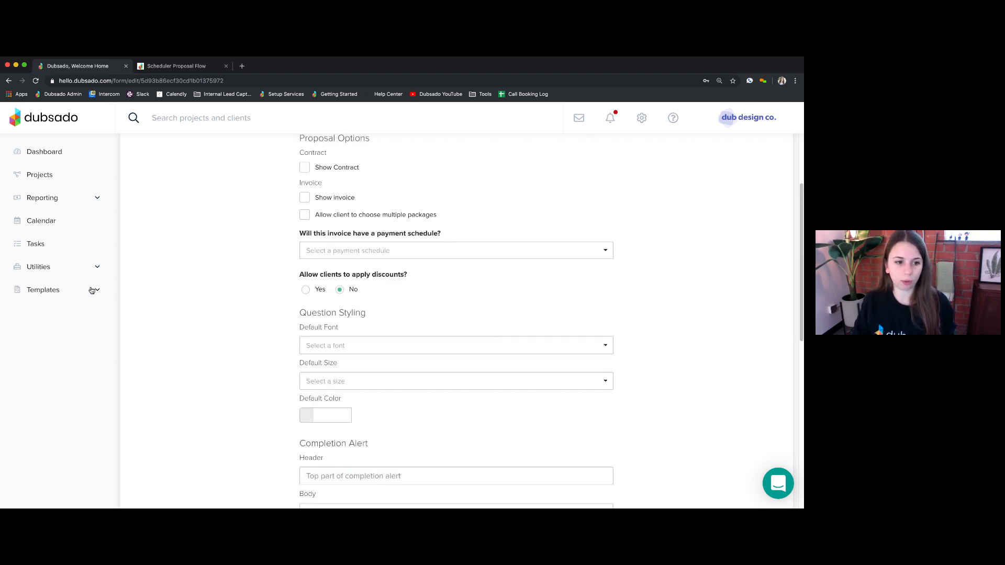
left_click(92, 291)
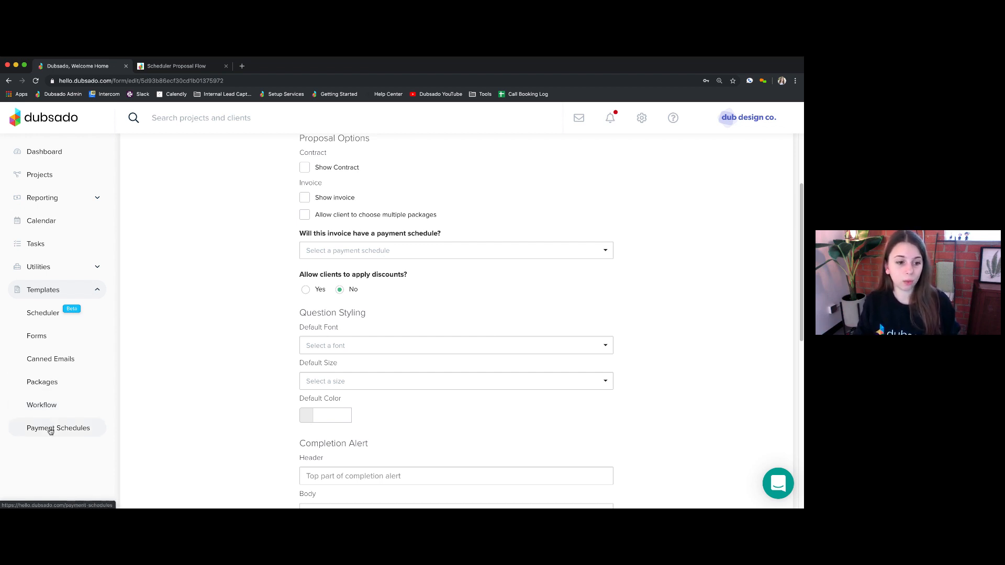
- Check the Free discount's makeitfree code, cancel without saving, and go to Scheduler templates
left_click(45, 382)
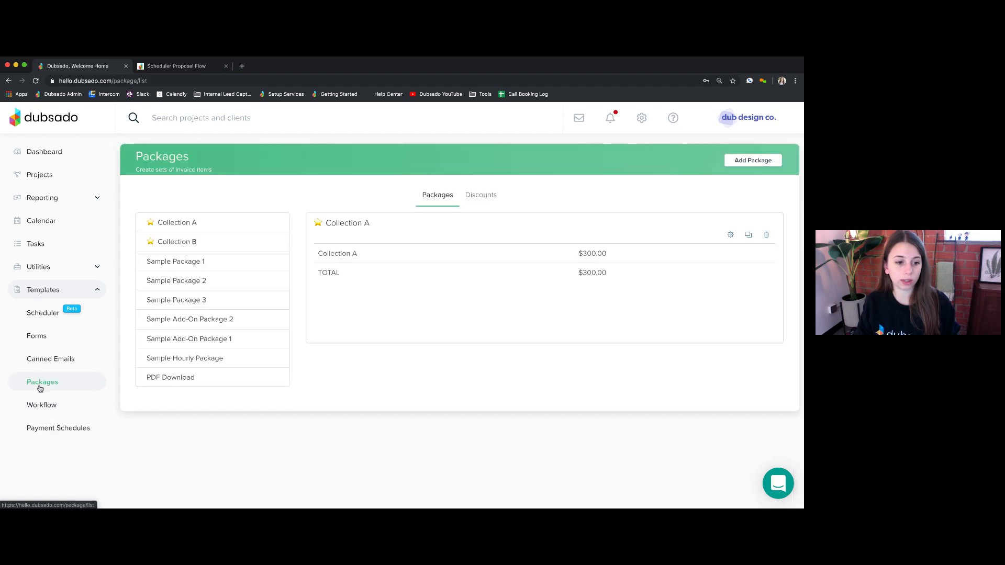
left_click(478, 196)
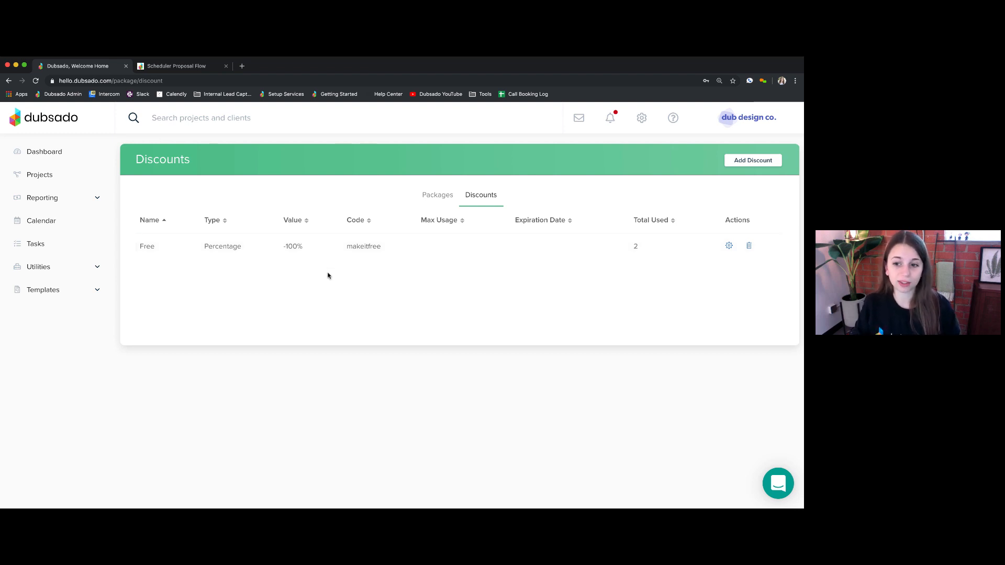
left_click(728, 246)
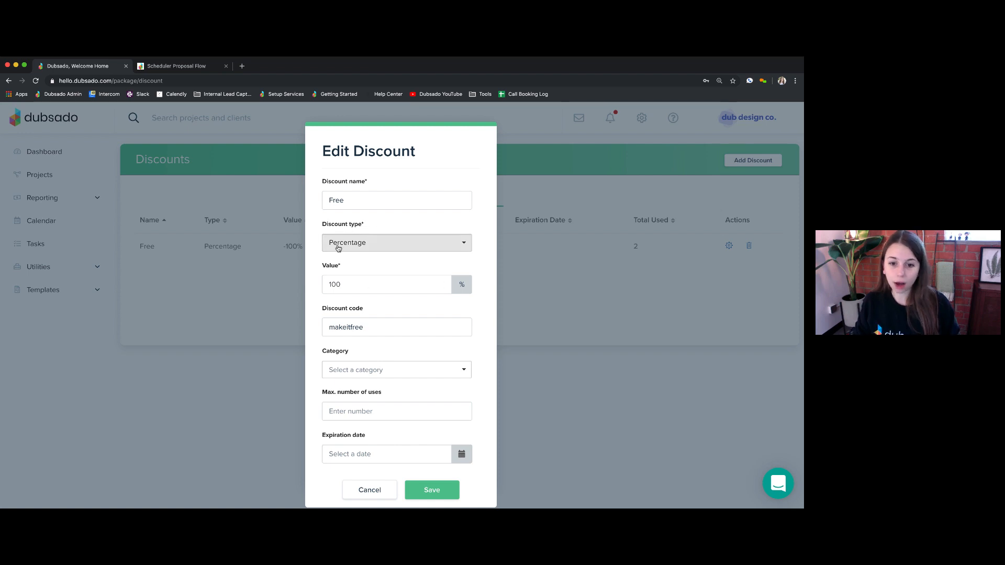
left_click_drag(324, 310, 412, 313)
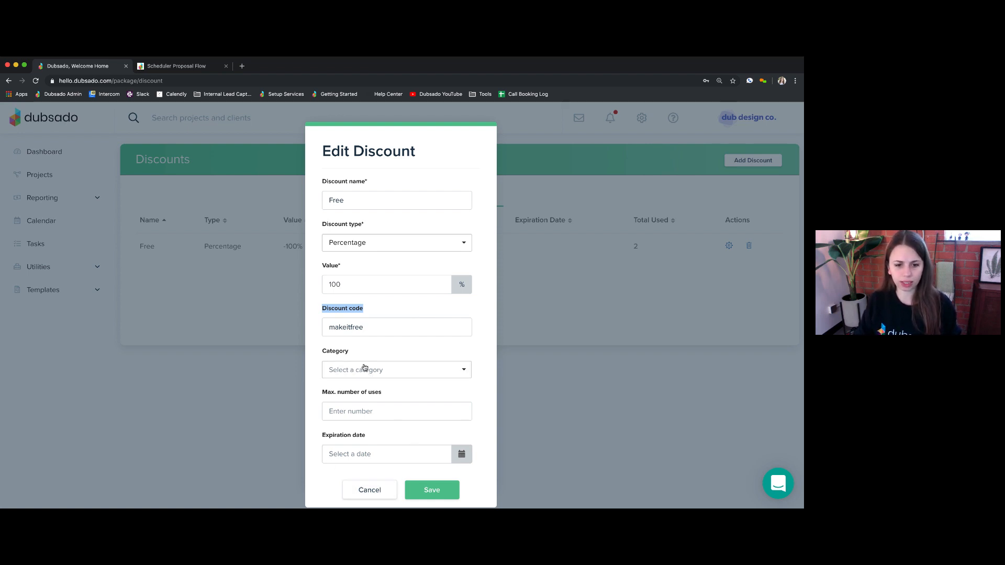
left_click(371, 491)
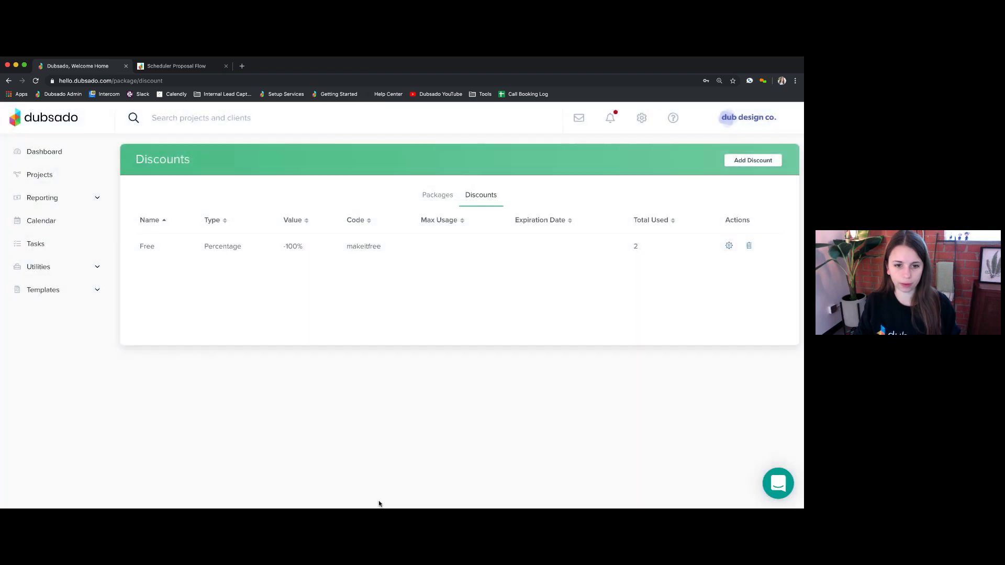
left_click(43, 294)
left_click(41, 312)
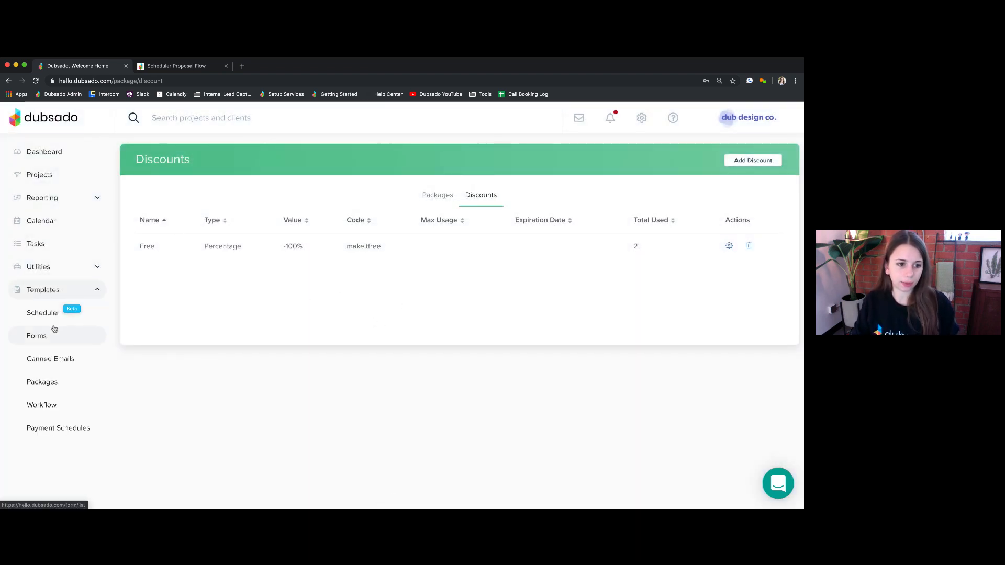
- On the Advanced tab, allow clients to apply the Free discount and save the scheduler
left_click(550, 246)
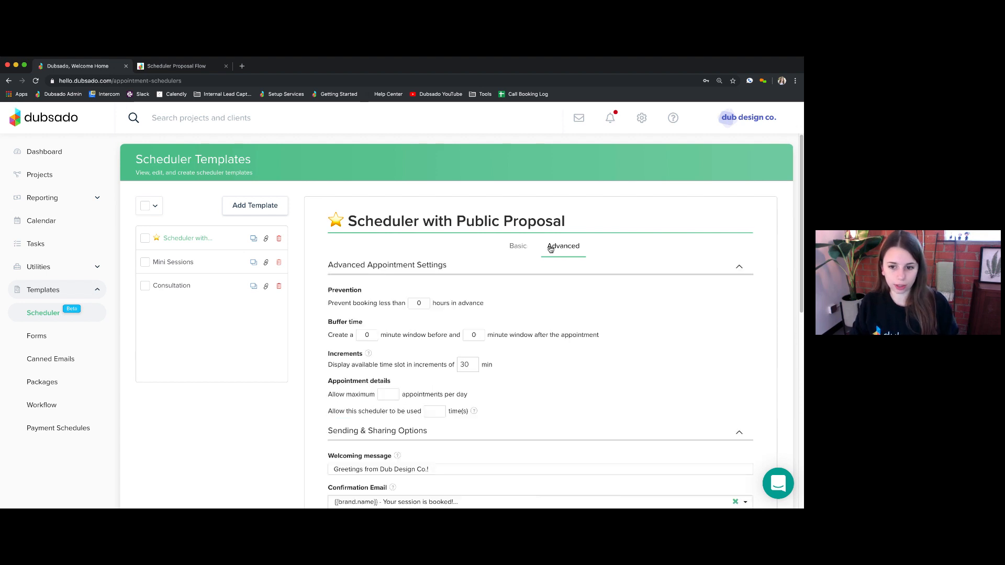
scroll(546, 400, "down", 5)
scroll(546, 400, "down", 2)
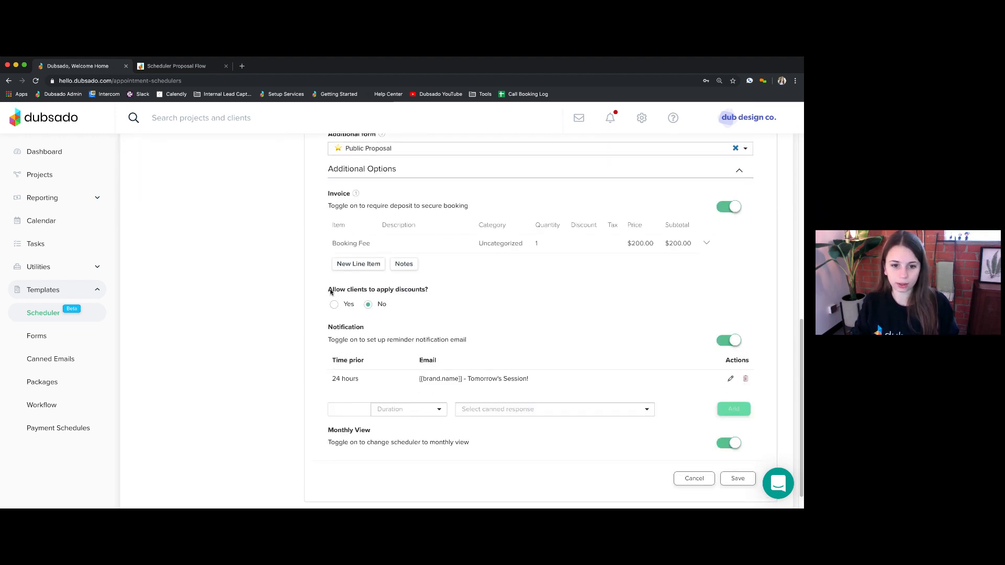
left_click_drag(330, 292, 438, 294)
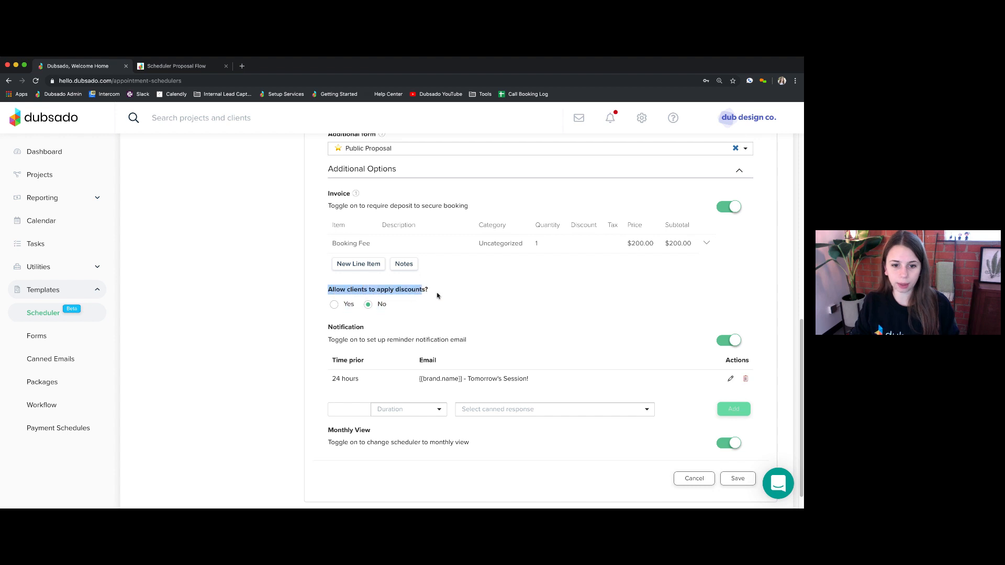
left_click(335, 304)
left_click(349, 332)
left_click(350, 374)
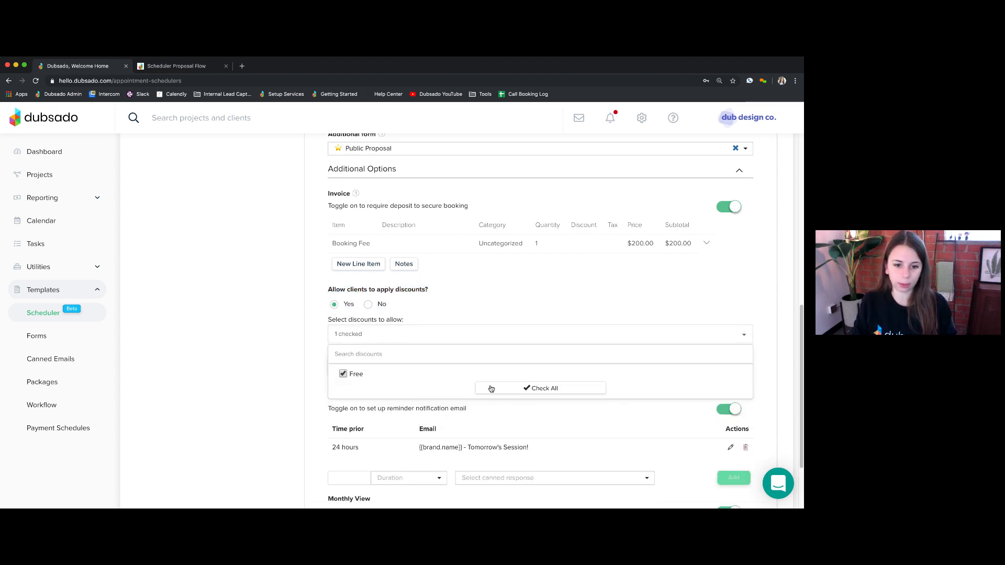
left_click(628, 418)
scroll(620, 418, "down", 1)
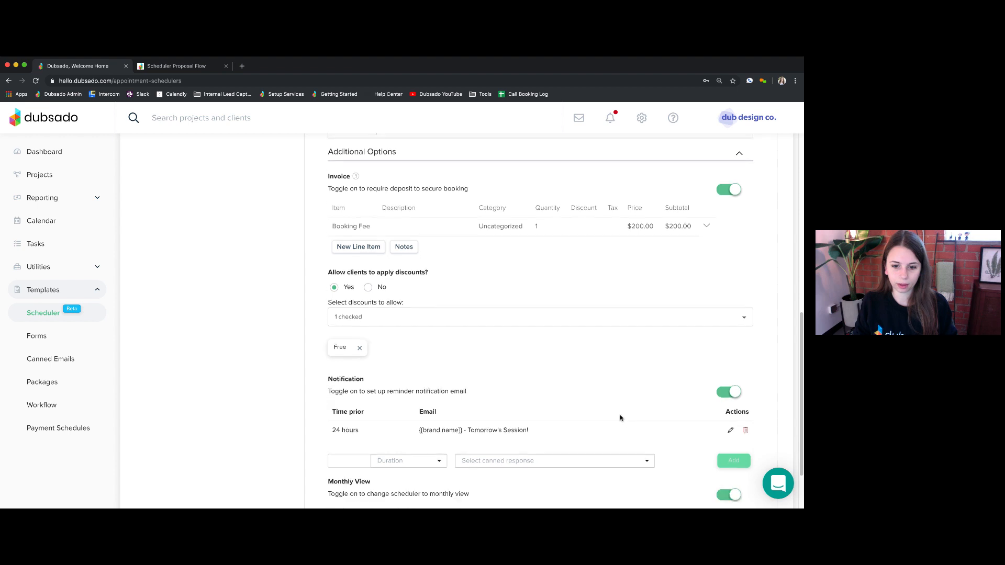
scroll(620, 417, "down", 4)
left_click(737, 452)
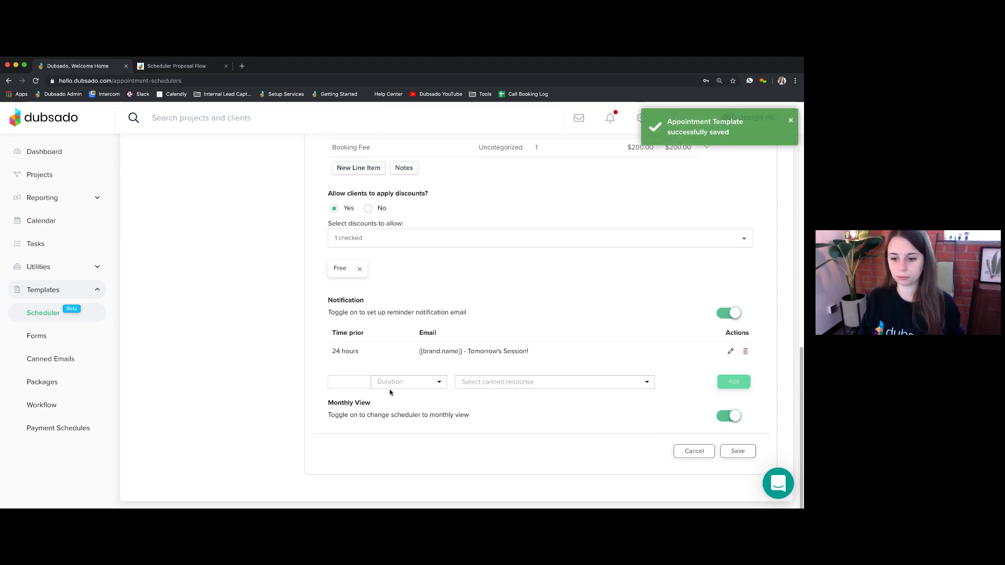
- Bring up the scheduler's sharing options and select its Direct Link
scroll(336, 341, "up", 10)
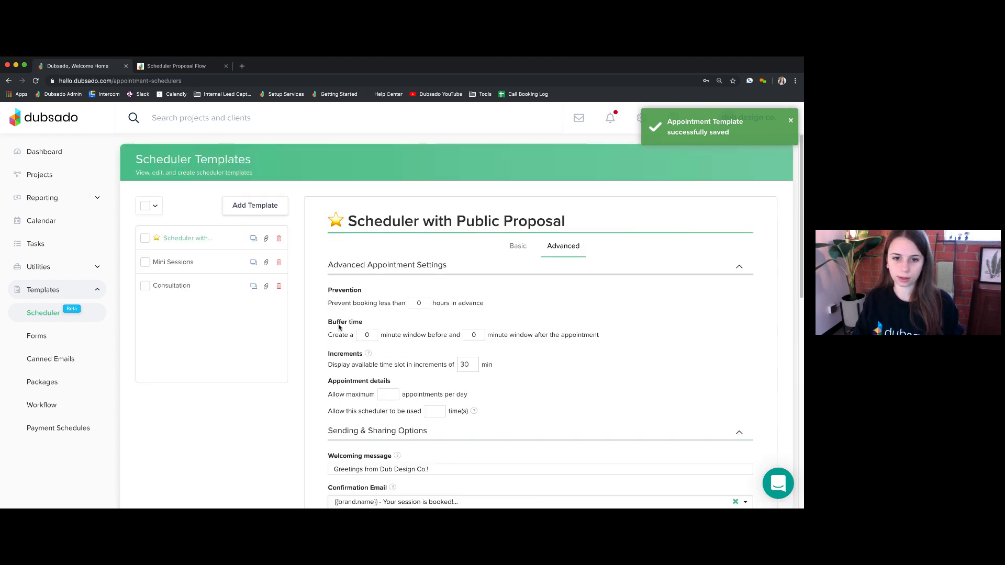
left_click(266, 239)
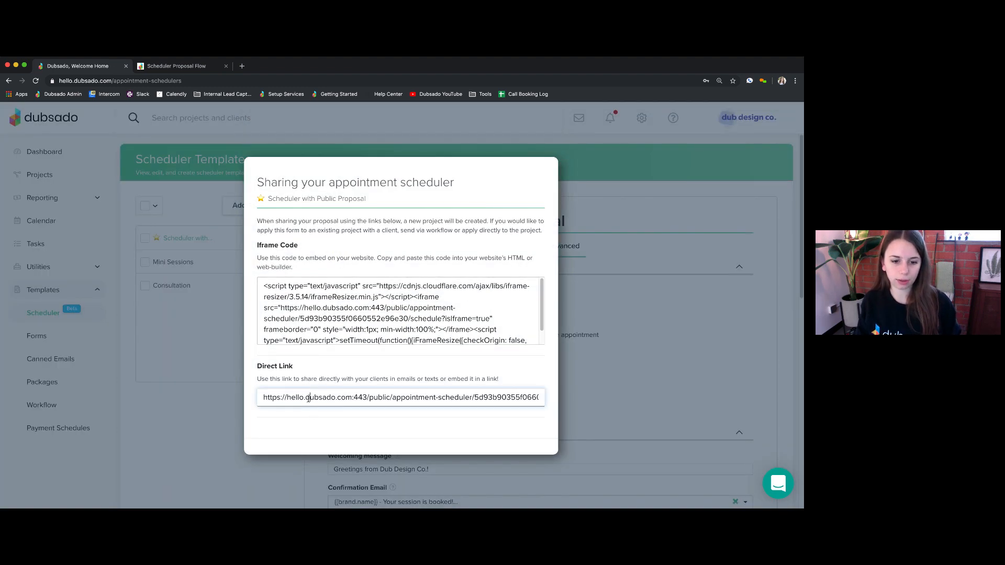
left_click(308, 399)
key("ctrl+c")
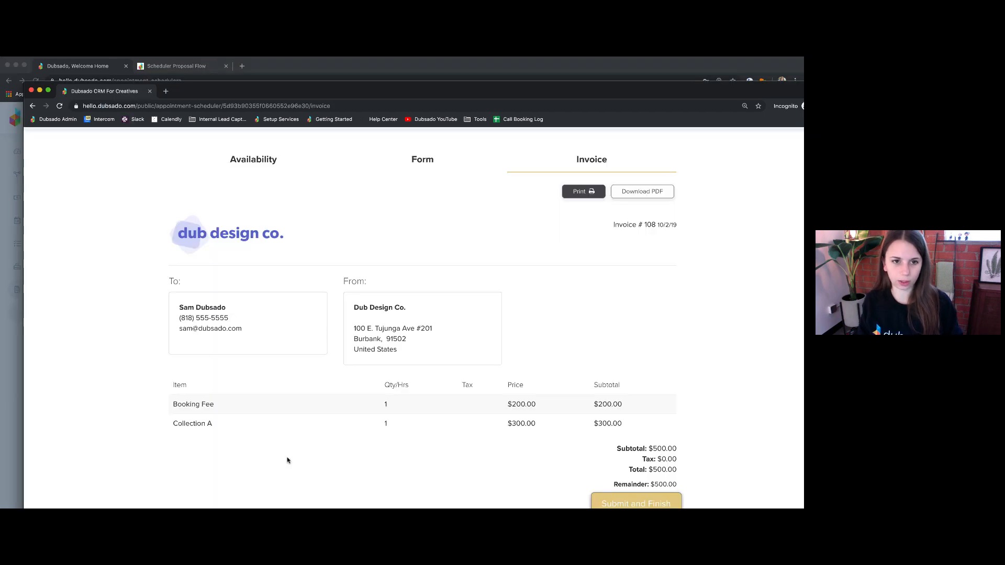
- Load the scheduler link in incognito, pick October 2 at 2:00 PM and Collection B
left_click(211, 107)
key("ctrl+v")
key("Return")
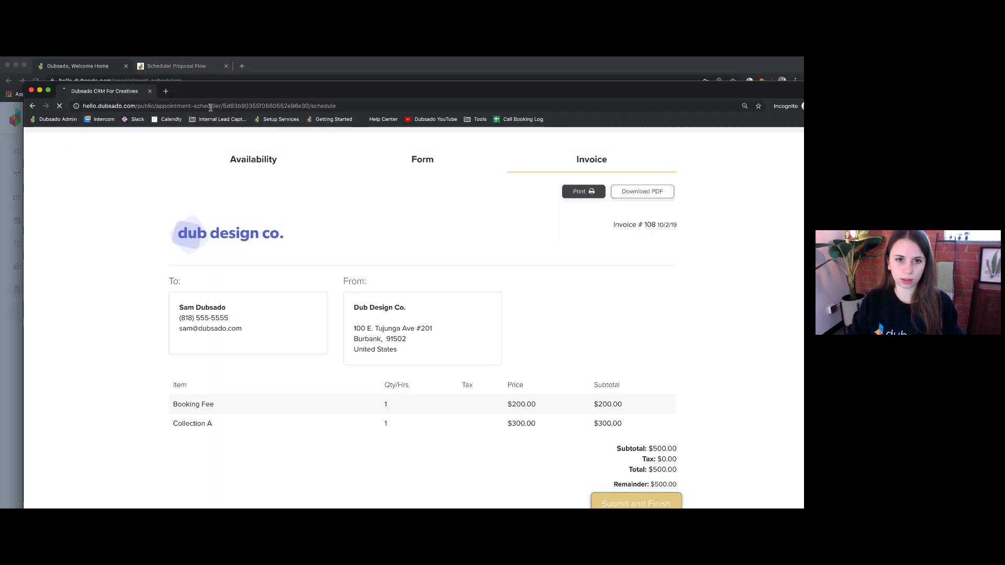
left_click_drag(242, 91, 216, 67)
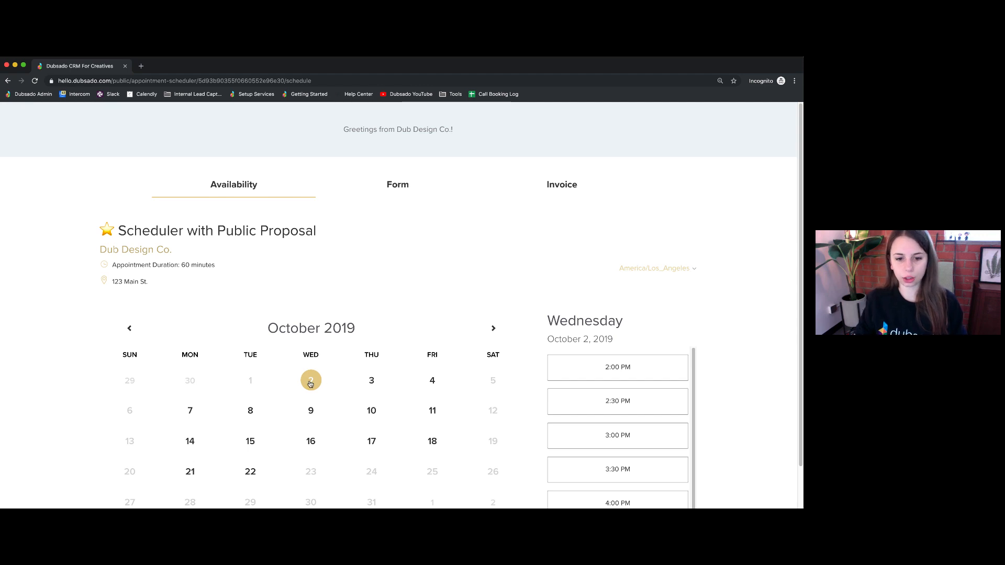
left_click(634, 380)
scroll(593, 388, "down", 2)
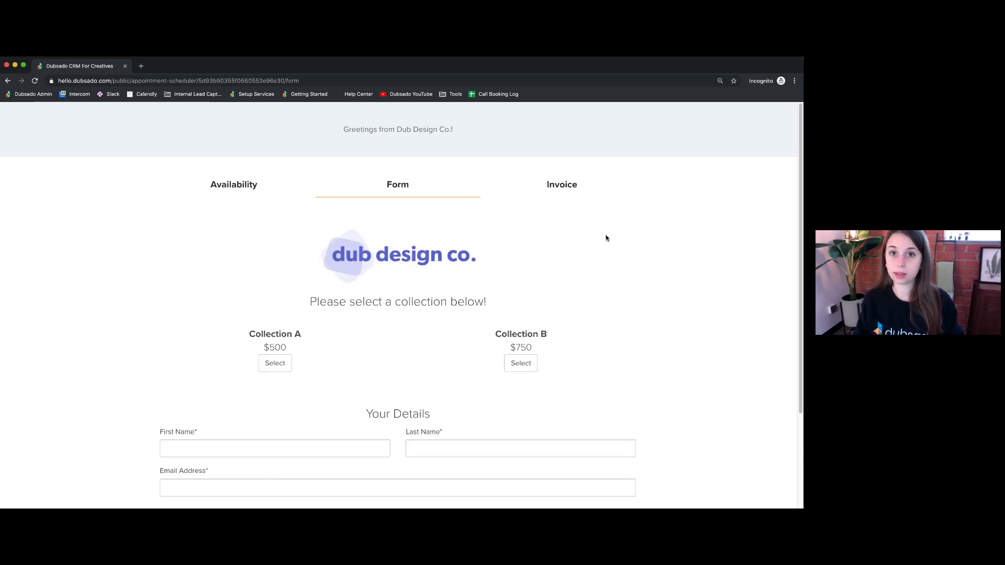
scroll(470, 407, "down", 3)
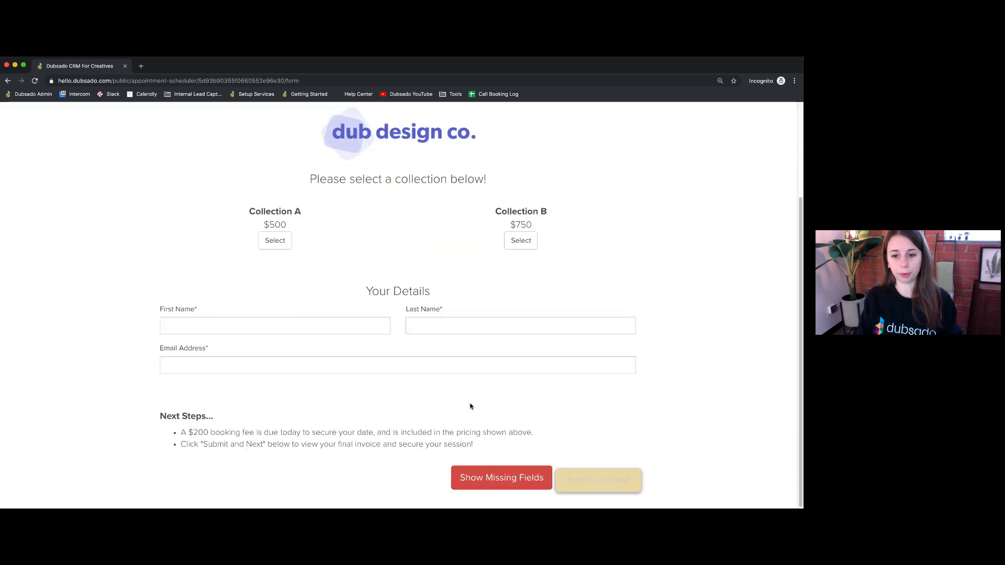
left_click(523, 243)
- Fill in the client's first name, last name and e-mail, then submit to the invoice
left_click(287, 328)
type("sam")
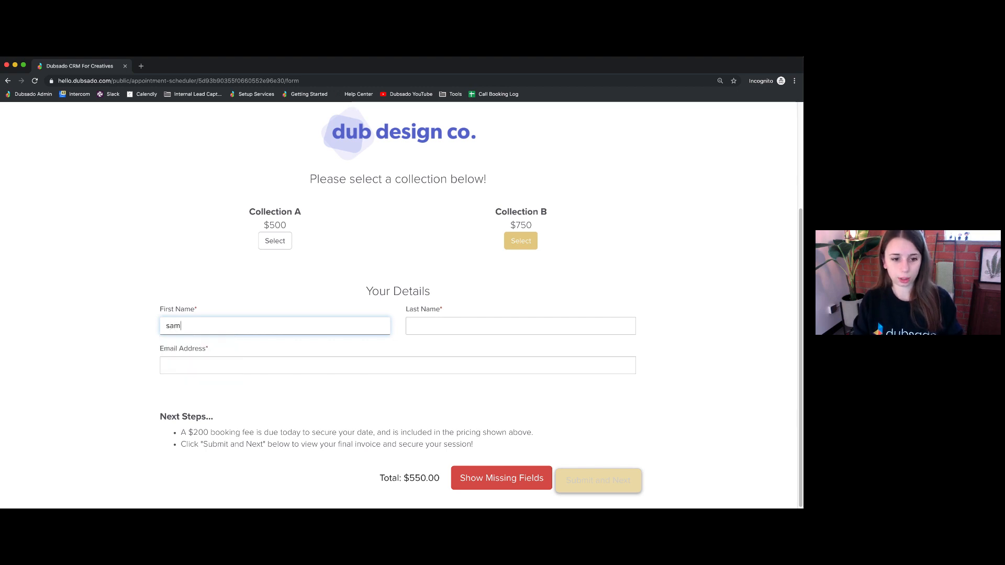
key("Tab")
type("dubsado")
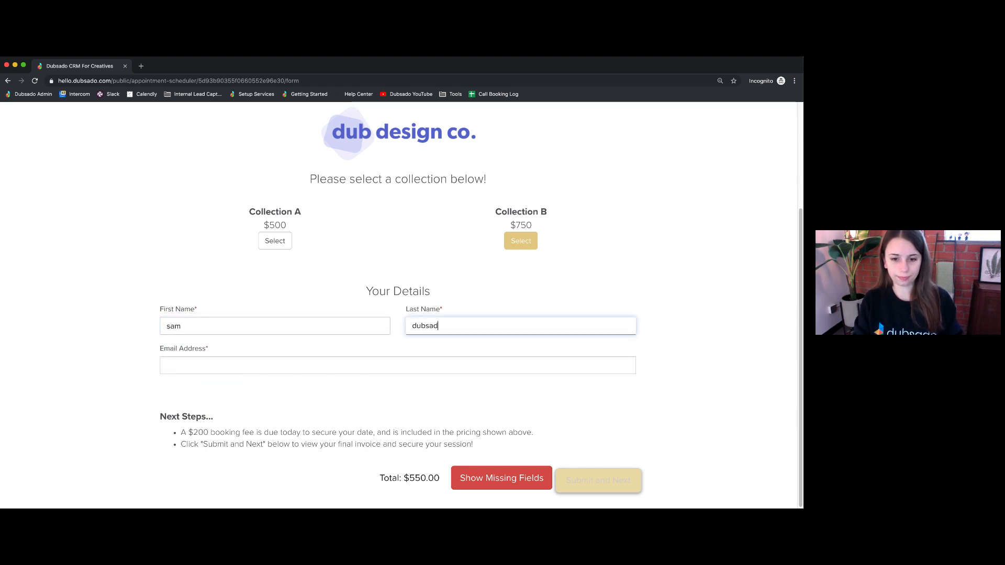
key("Tab")
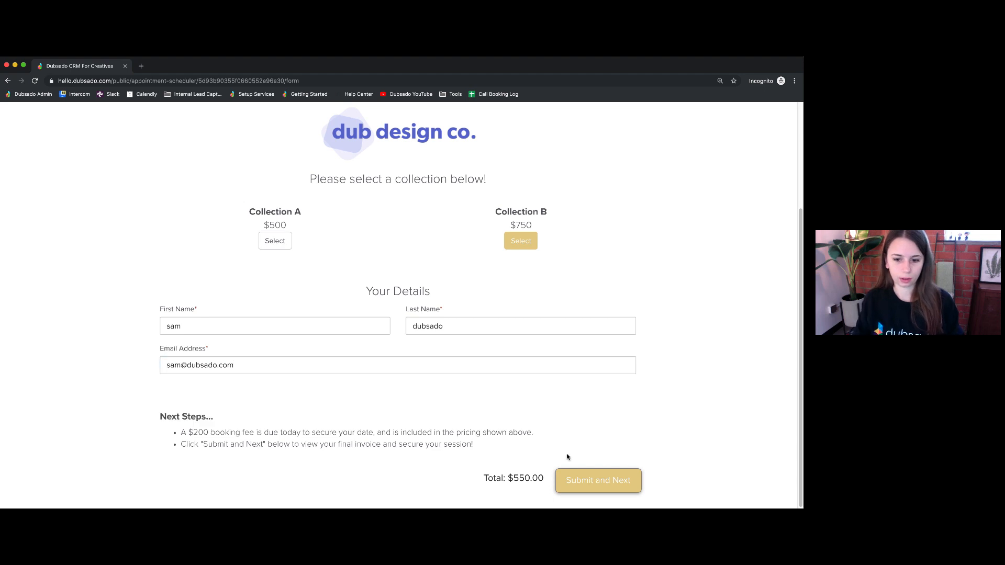
left_click(597, 479)
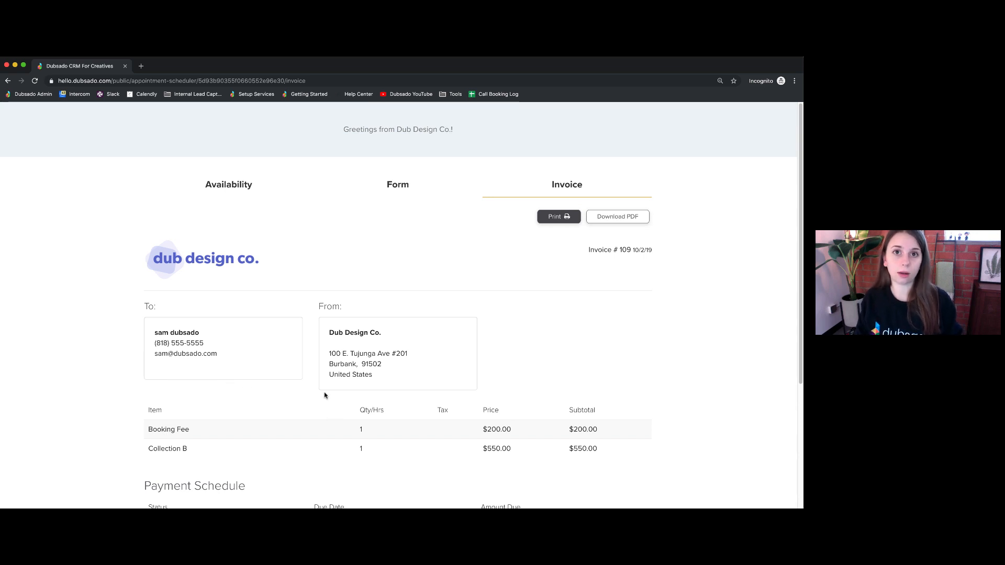
- Check the $200.00 booking fee due today and submit the invoice
scroll(317, 394, "down", 3)
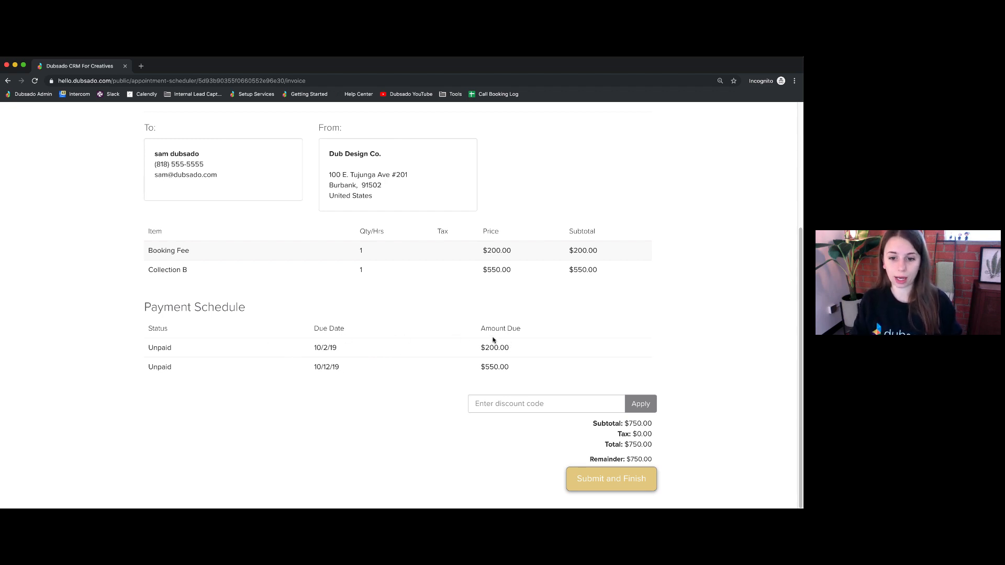
left_click_drag(483, 343, 509, 348)
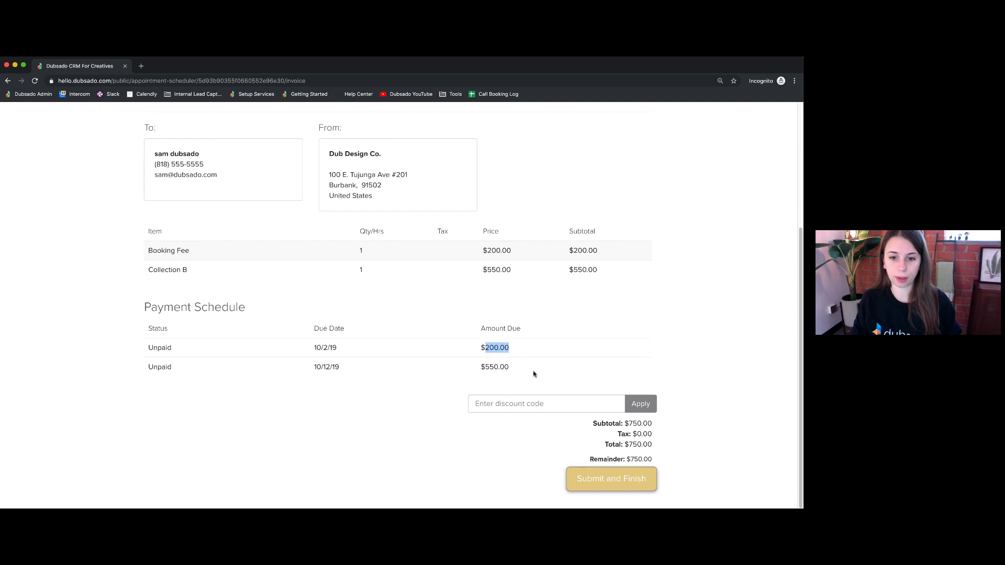
left_click(485, 251)
left_click_drag(485, 251, 513, 255)
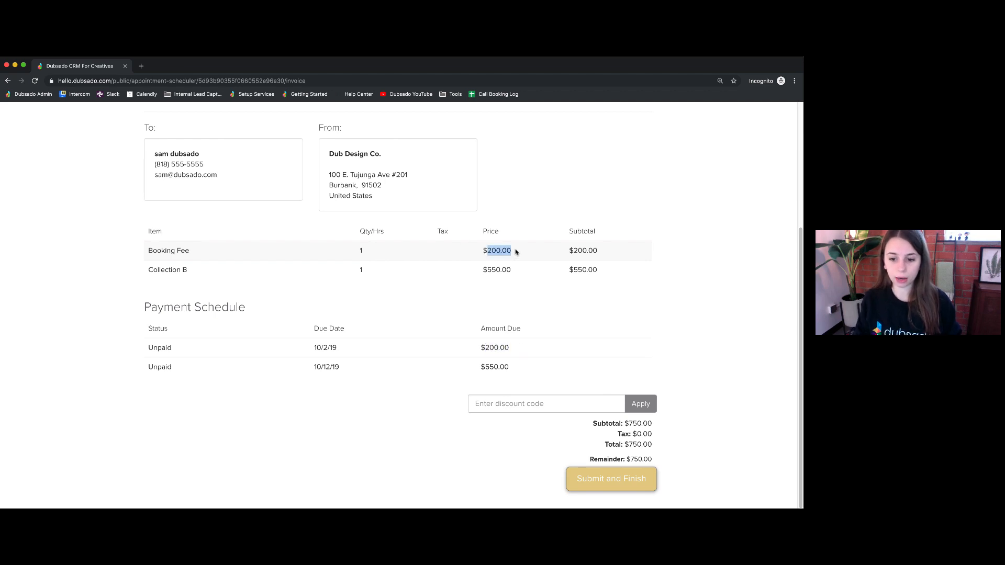
left_click(624, 488)
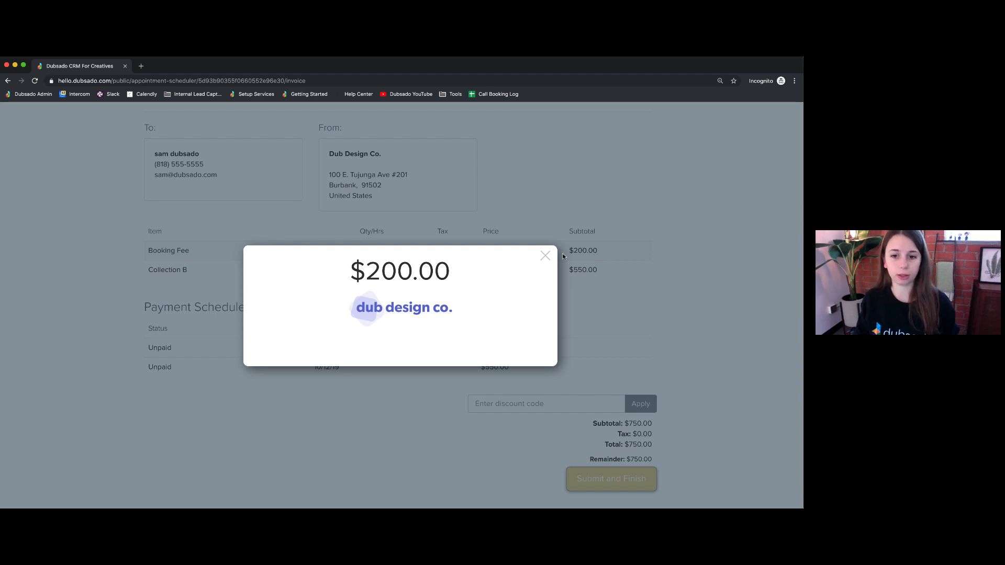
- Dismiss the payment popup, apply discount code makeitfree, and finish the booking
left_click(545, 256)
left_click(552, 406)
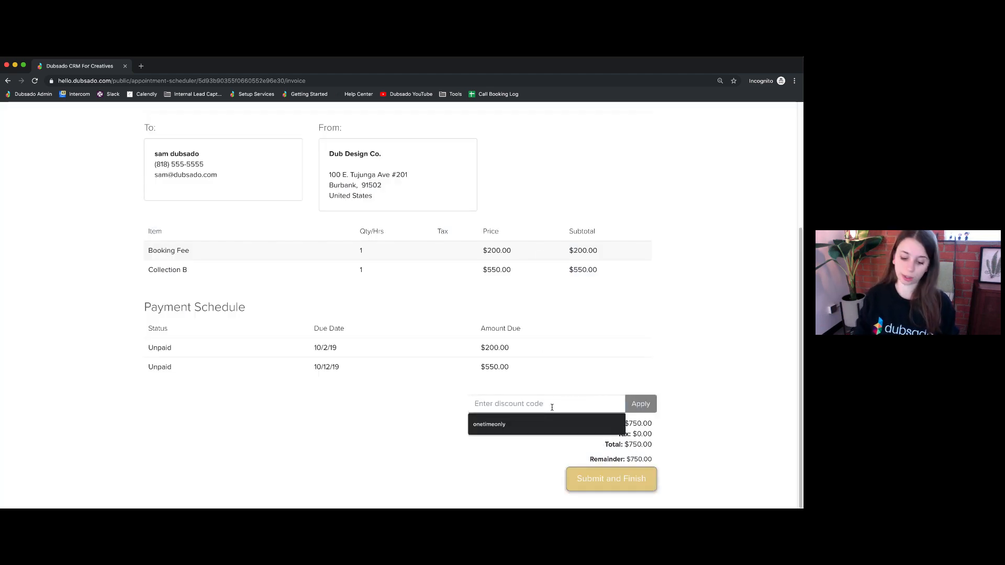
type("makeit")
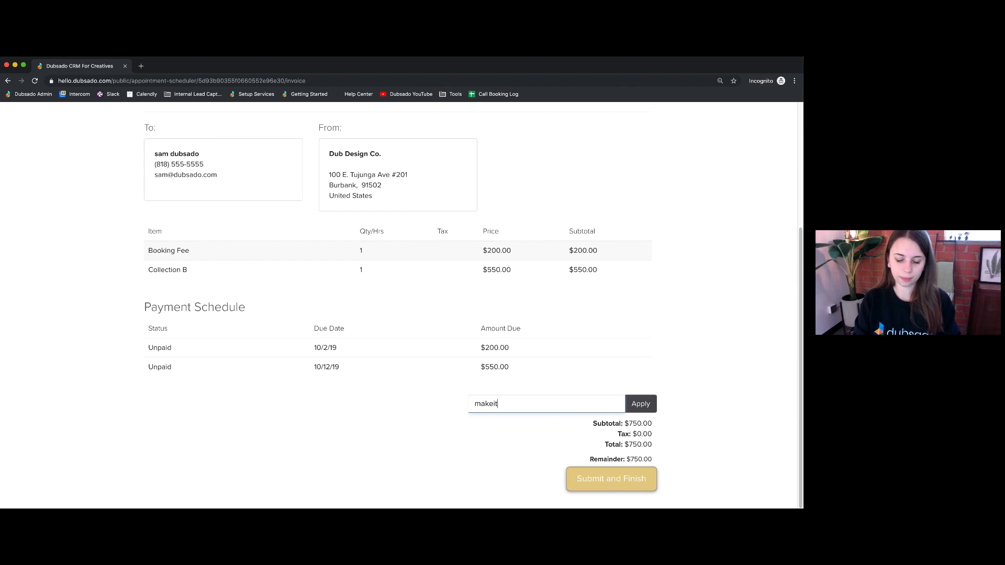
type("free")
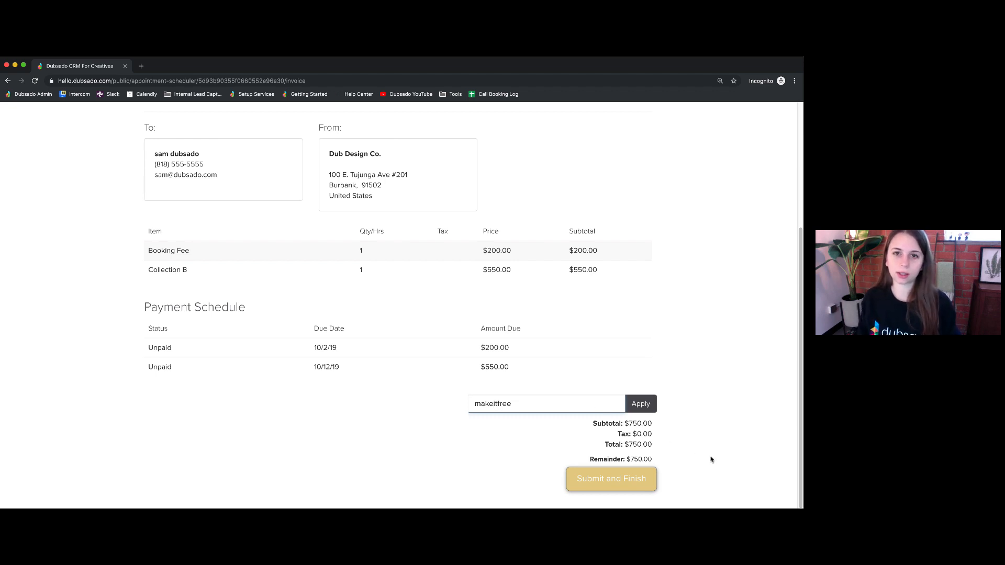
left_click(649, 405)
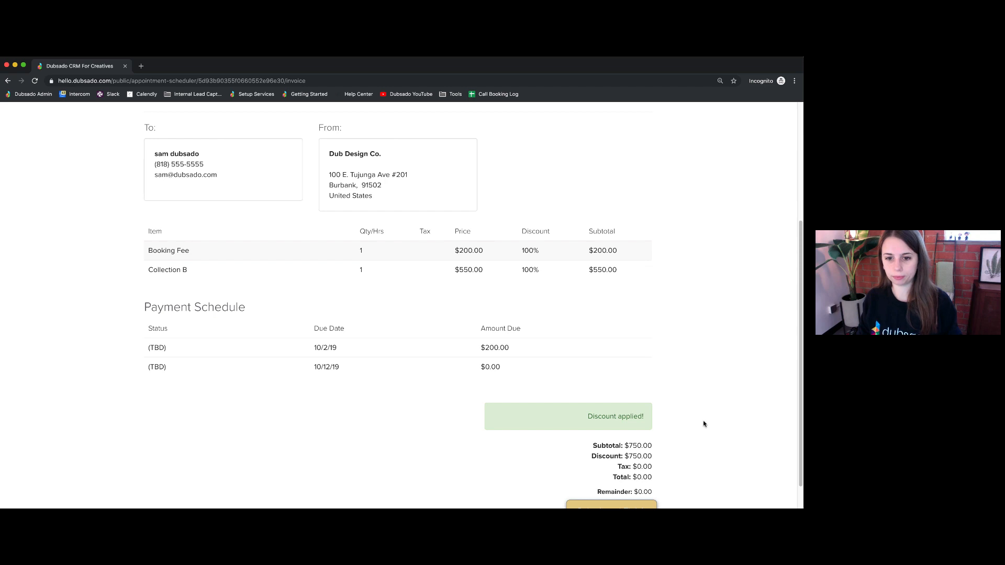
scroll(696, 439, "down", 1)
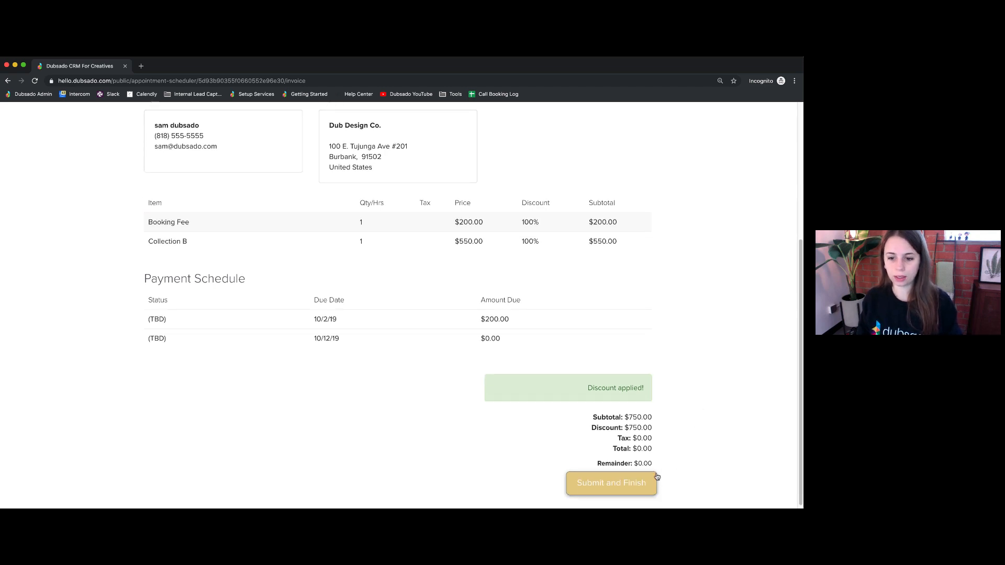
left_click(607, 483)
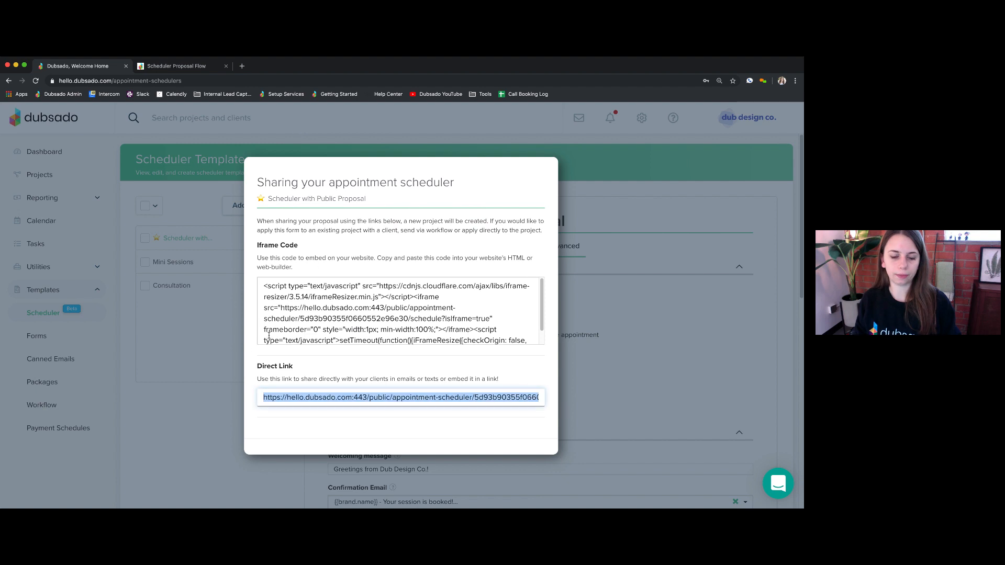
- Open the newest Public Proposal project from Projects and view its invoice 109
left_click(297, 130)
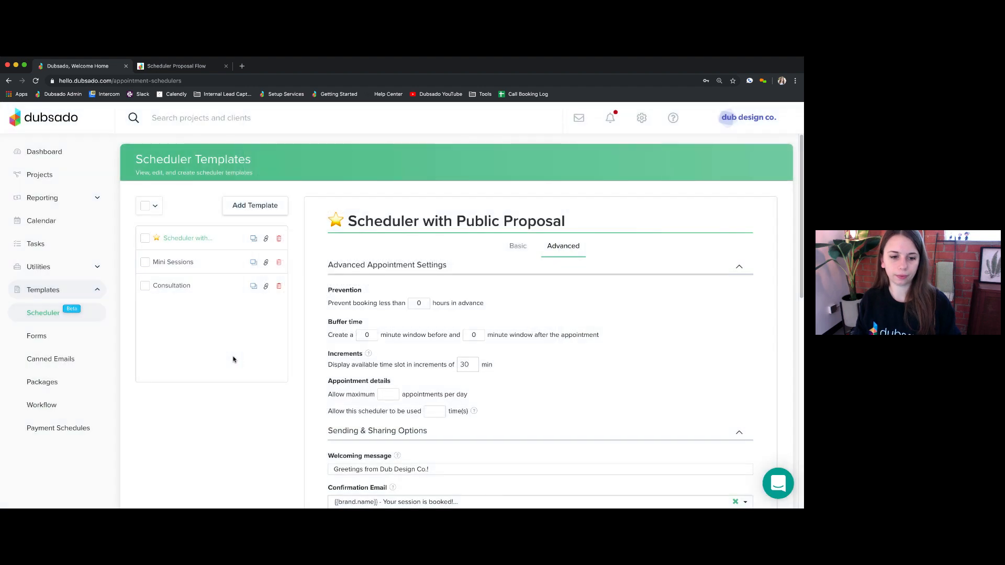
left_click(48, 177)
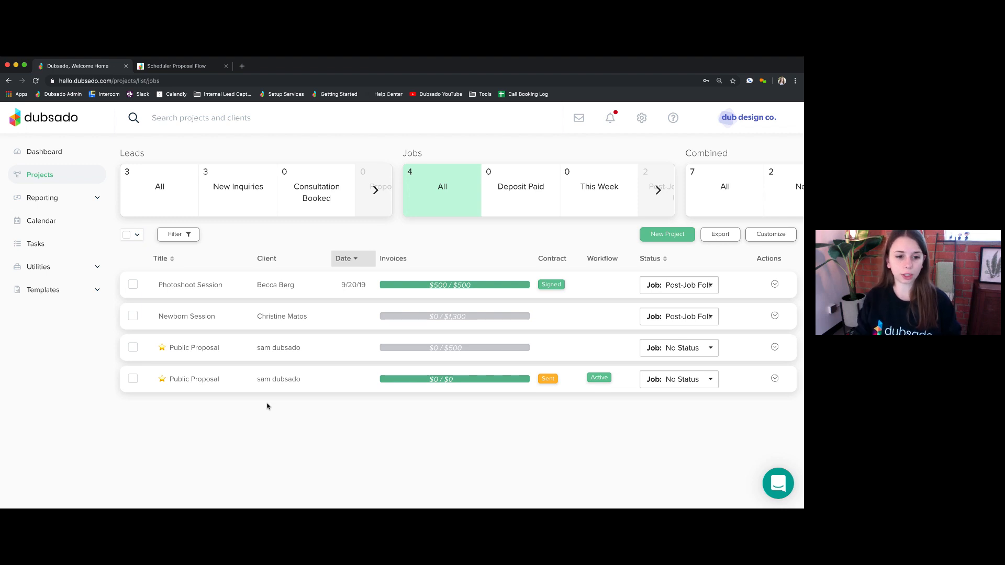
left_click(212, 379)
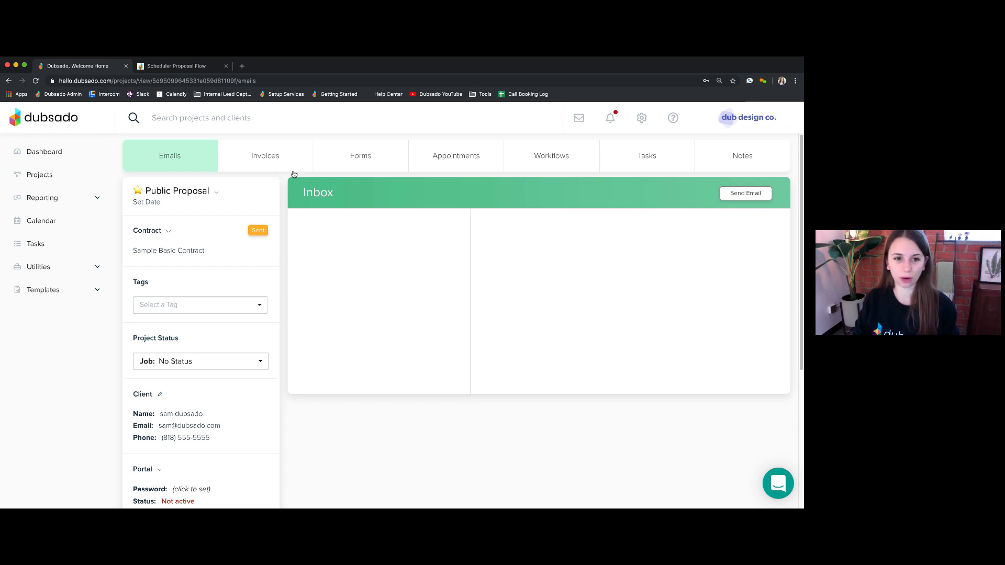
left_click(273, 159)
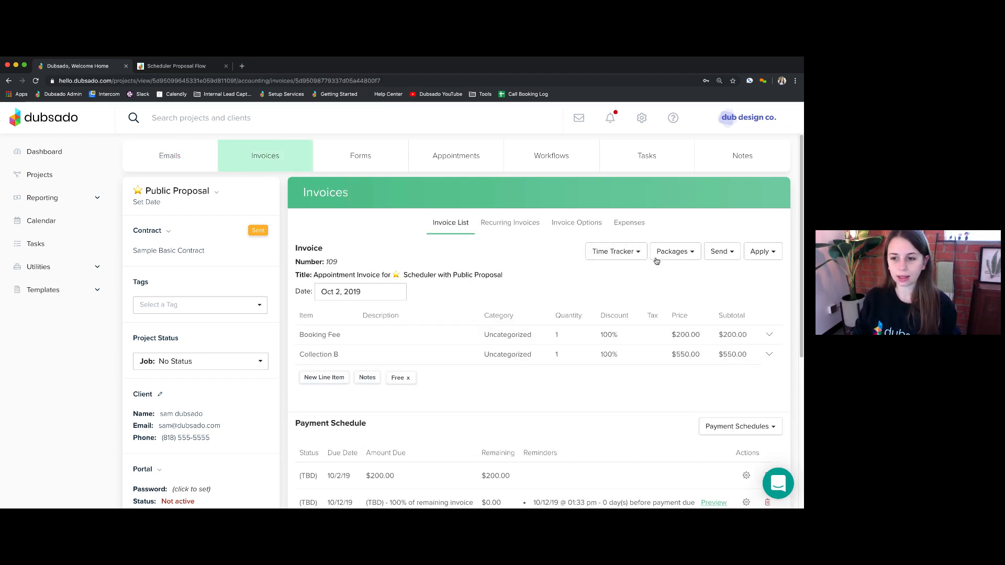
- Remove the Free discount and start a Credit payment dated 10/2/19
left_click(410, 379)
left_click(415, 382)
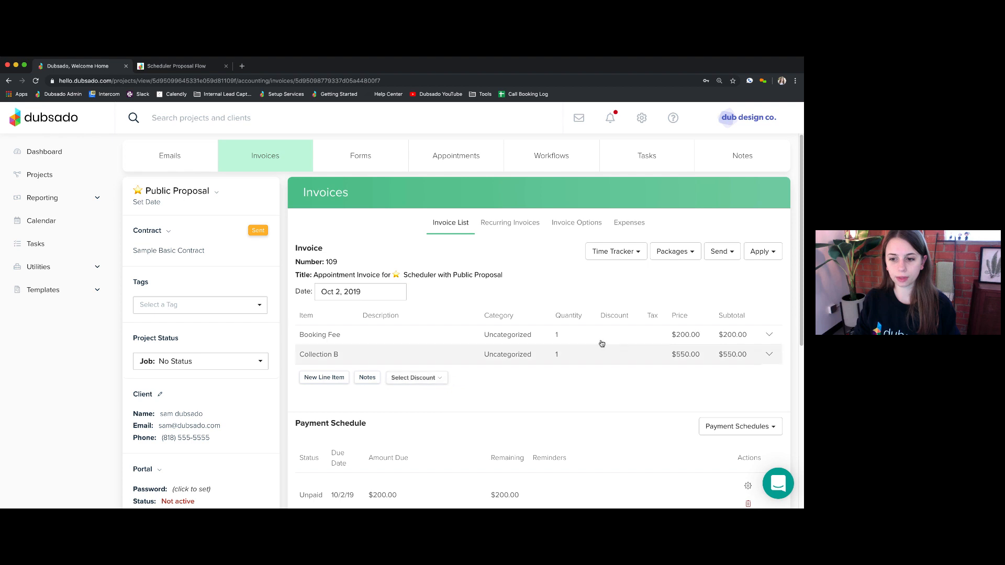
left_click(763, 252)
left_click(716, 271)
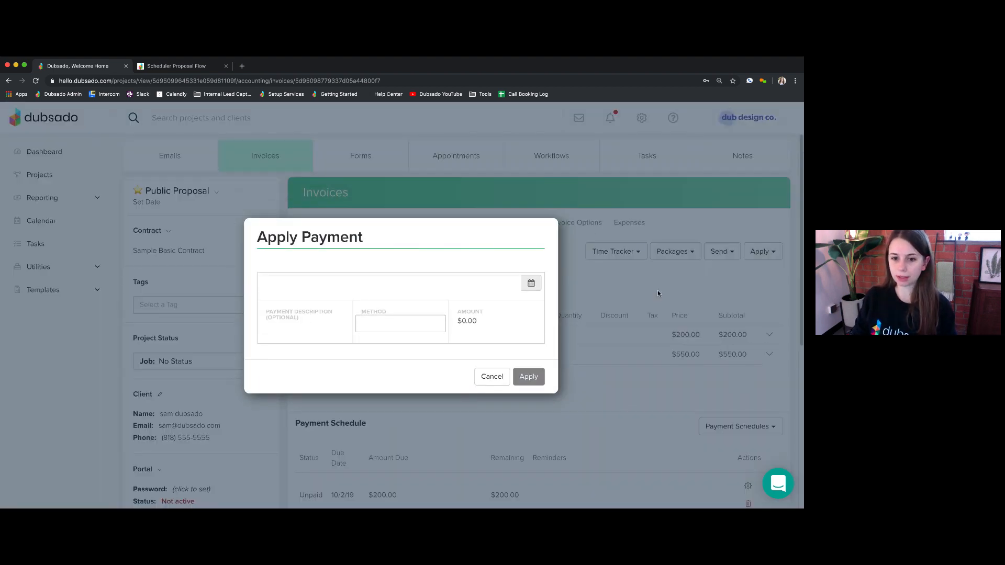
left_click(418, 283)
left_click(322, 328)
left_click(398, 323)
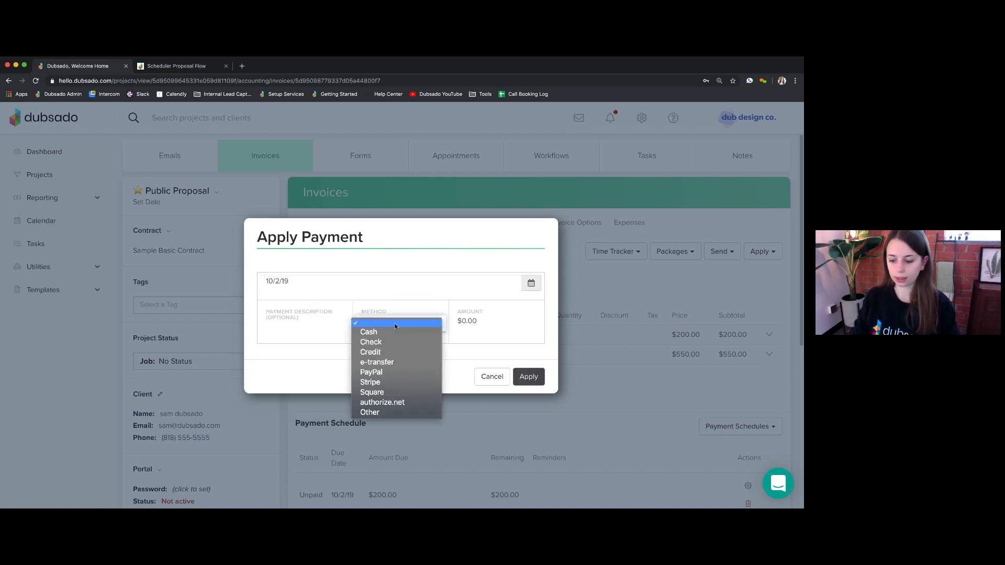
left_click(383, 355)
- Enter a 200 amount with description TEST and apply the payment
left_click(477, 321)
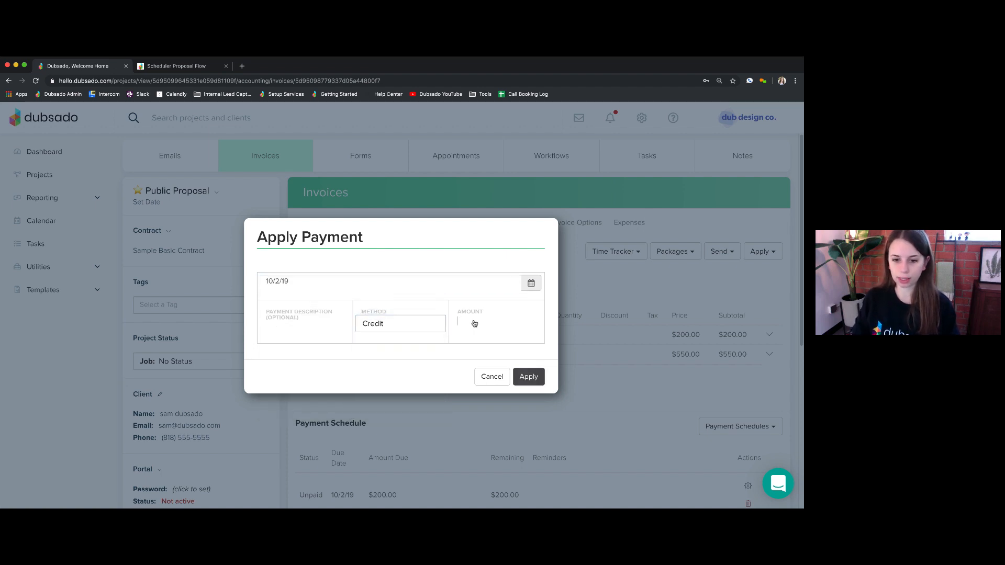
type("200")
left_click(322, 329)
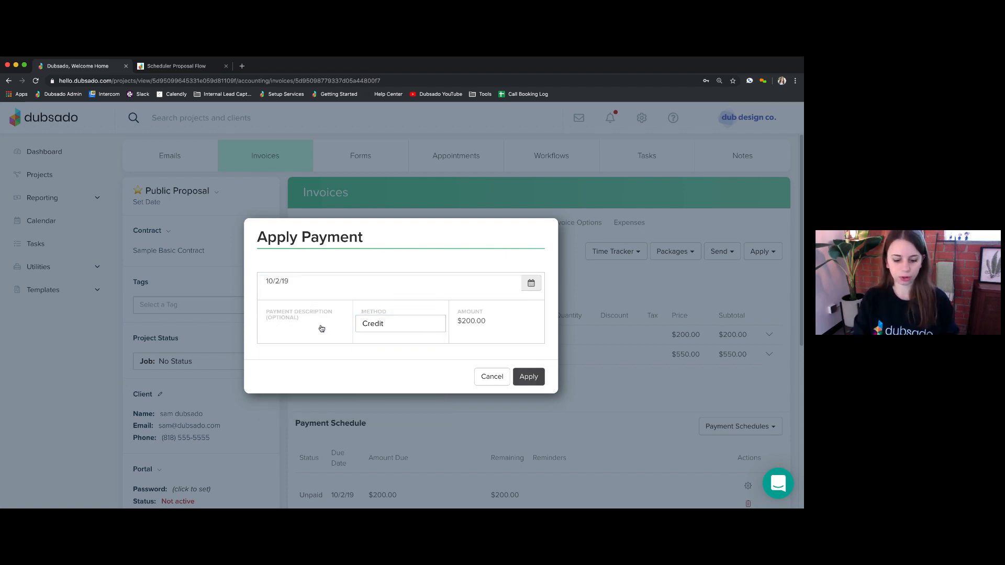
type("TEST")
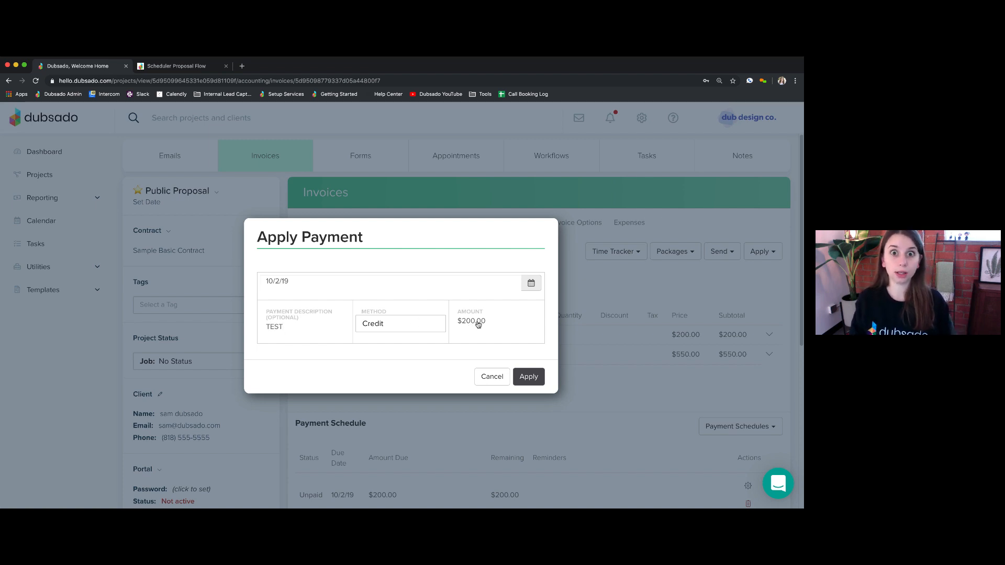
left_click(528, 377)
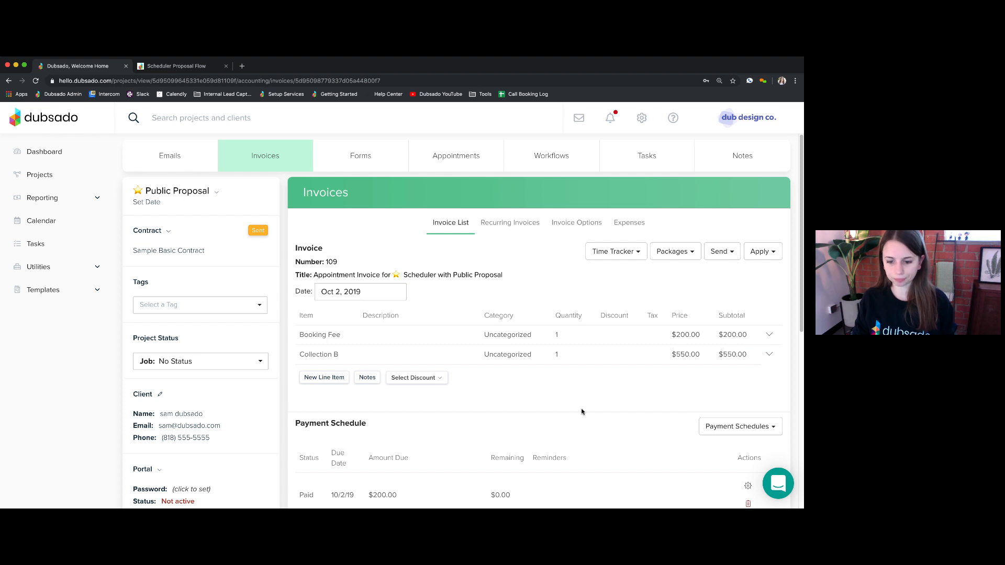
scroll(581, 412, "down", 1)
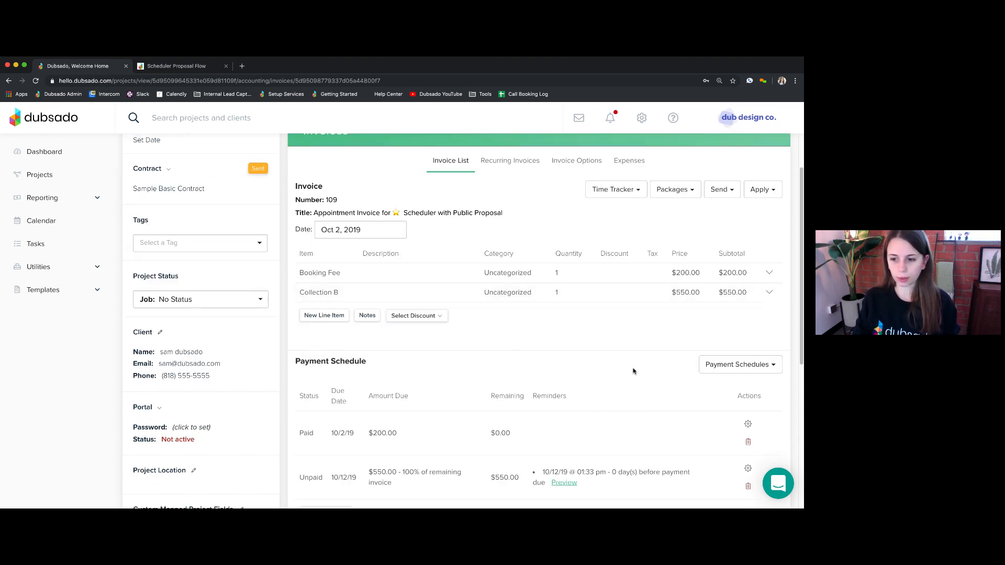
scroll(657, 381, "down", 3)
scroll(663, 294, "up", 5)
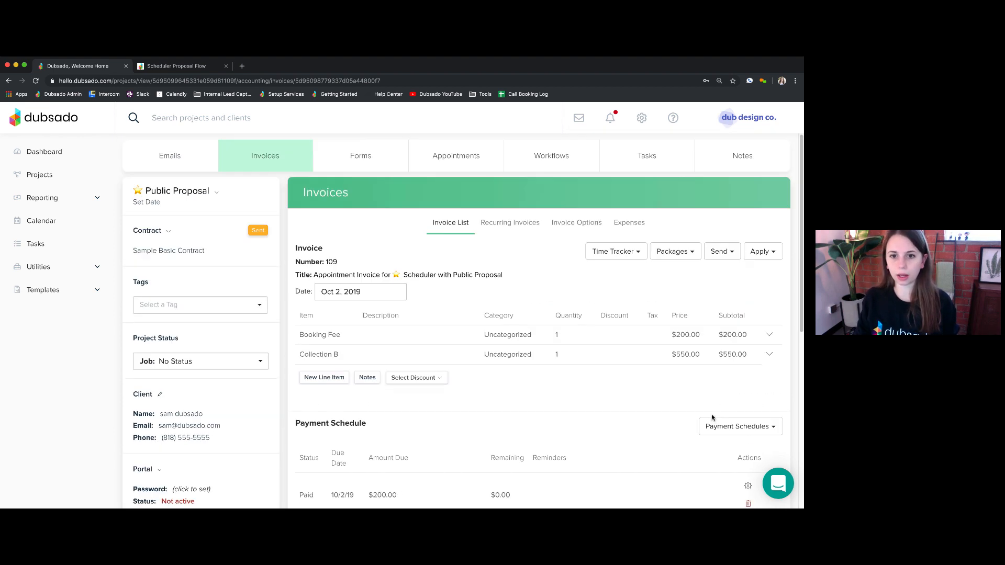
- Show the project's Scheduler Proposal Flow with its Sample Basic Contract step completed
left_click(552, 153)
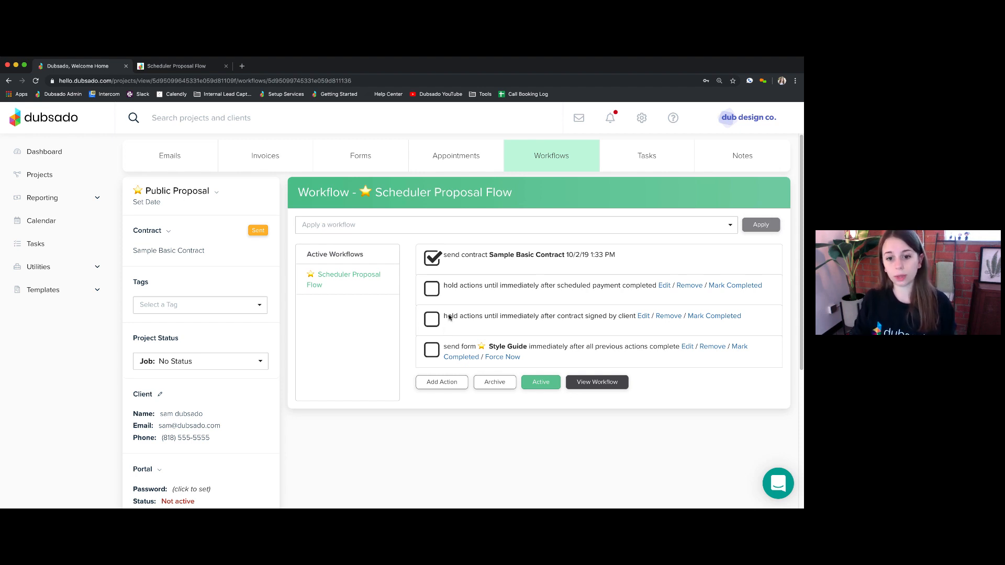
left_click_drag(437, 320, 508, 319)
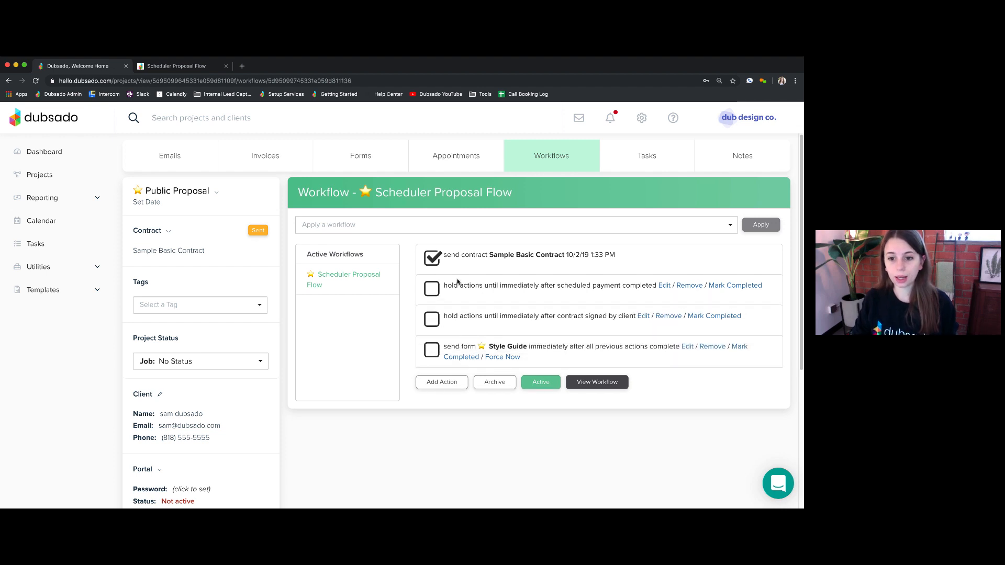